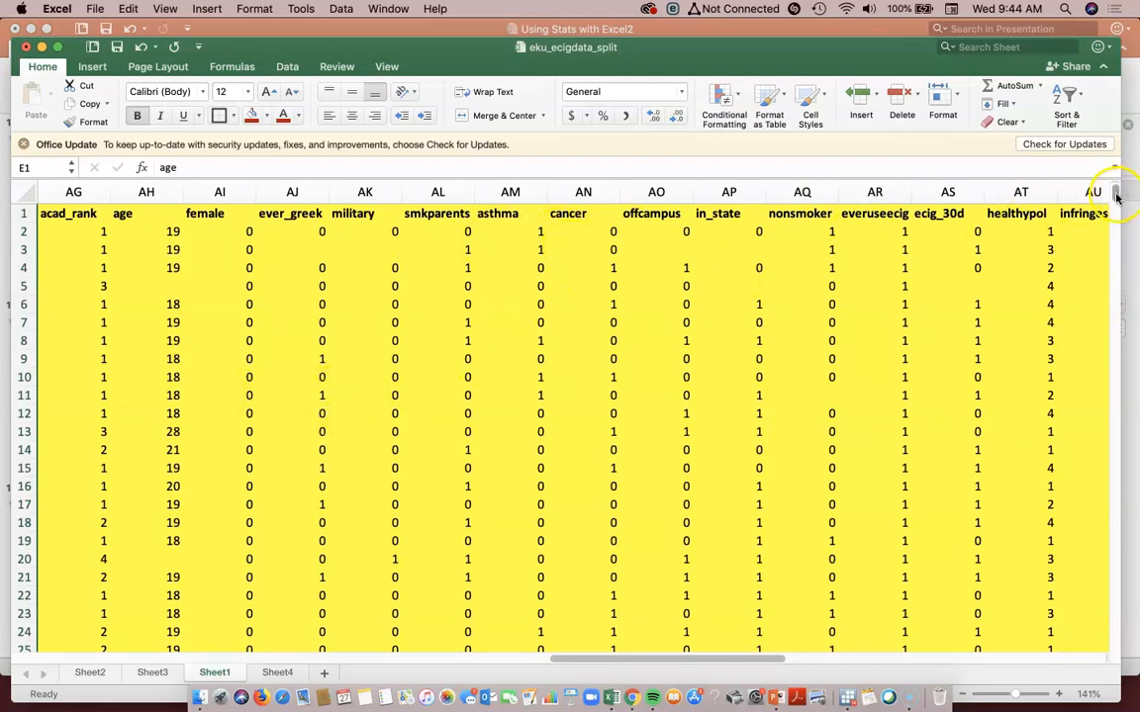
- Examine the everuseecig column of the yellow data block down to its last row
mouse_move(1116, 195)
mouse_down()
mouse_move(1099, 437)
mouse_move(1115, 196)
mouse_up()
drag(586, 659, 648, 659)
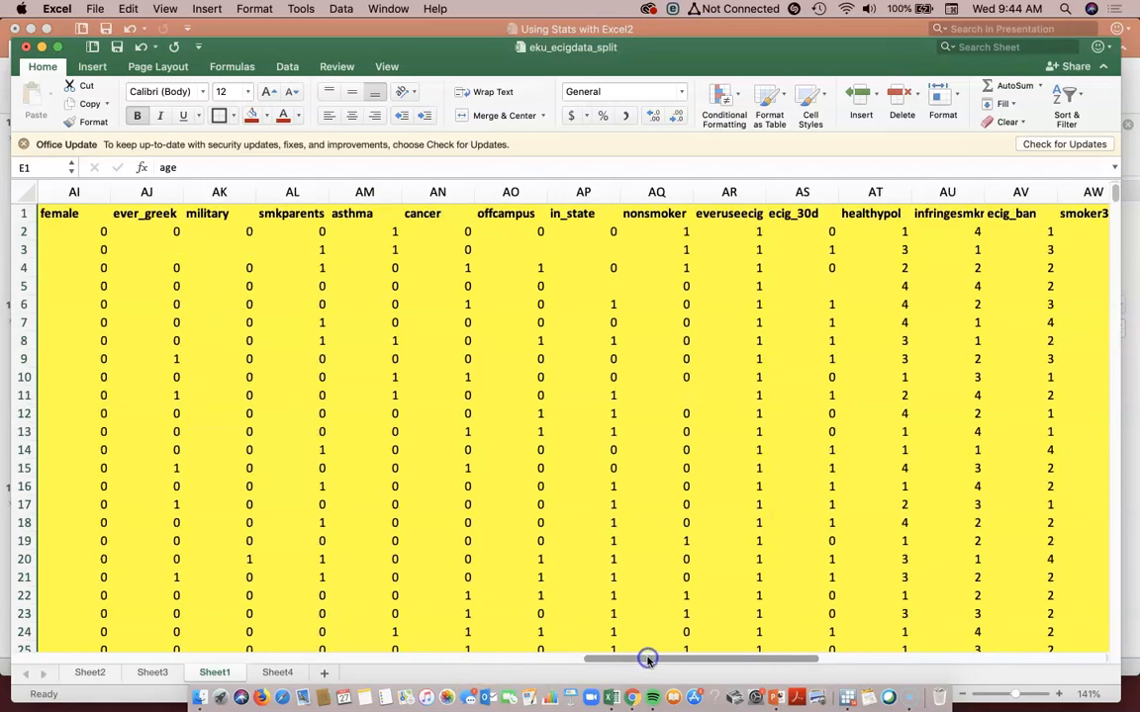
click(729, 192)
drag(1115, 198, 1114, 487)
click(754, 463)
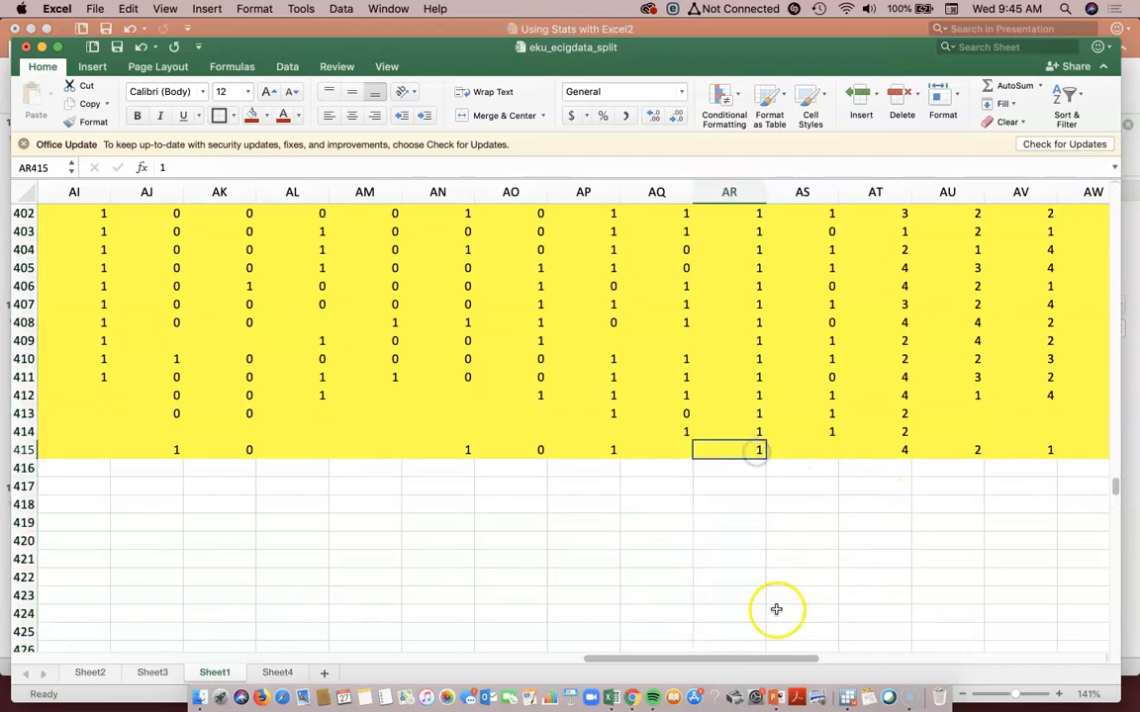
- Examine the everuseecig column of the unshaded data block down to the blank cells in rows 627 to 633
drag(783, 650, 449, 659)
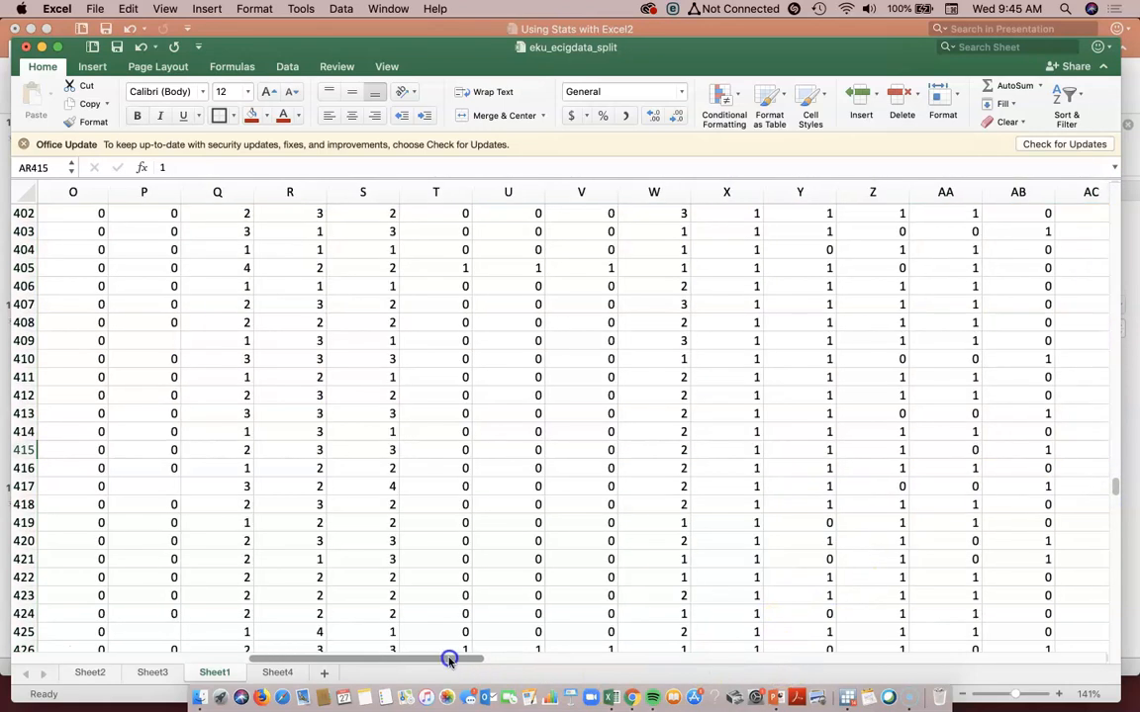
drag(1112, 492, 1115, 193)
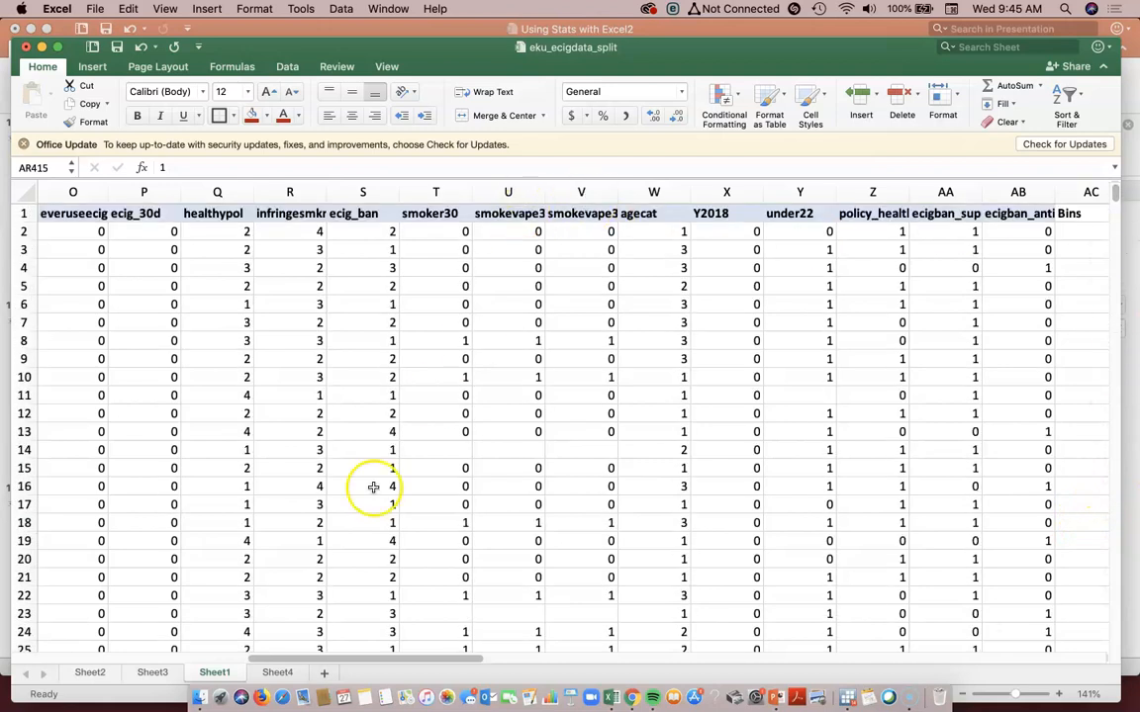
drag(419, 656, 394, 656)
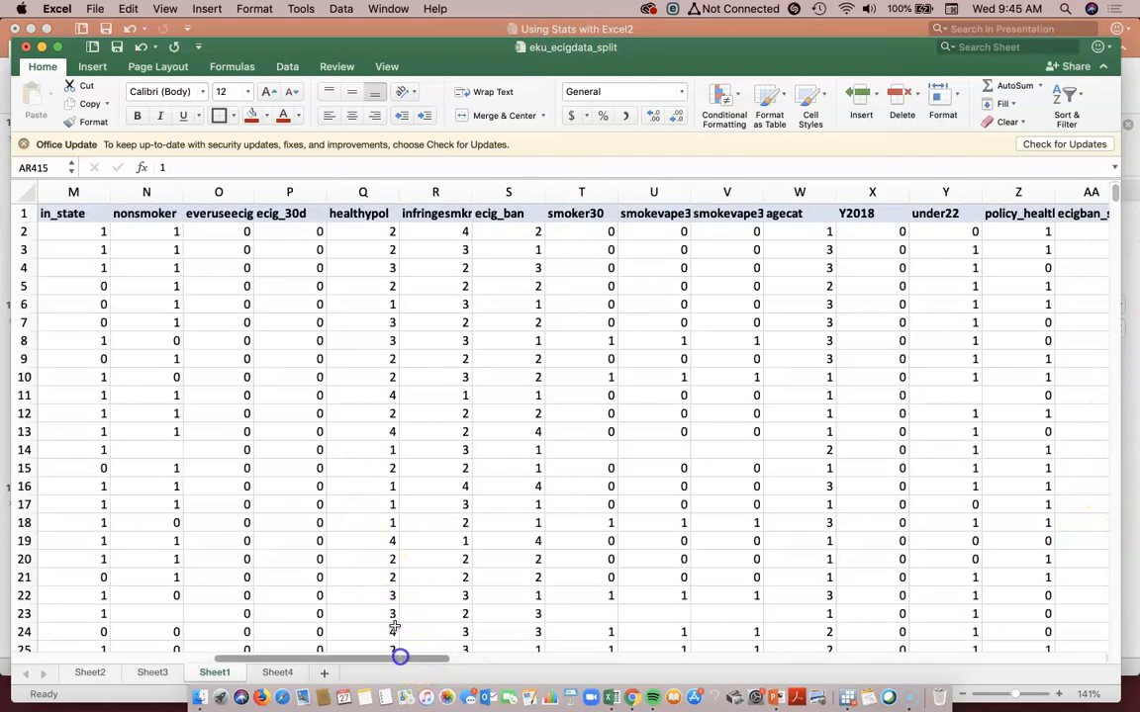
click(294, 213)
click(297, 191)
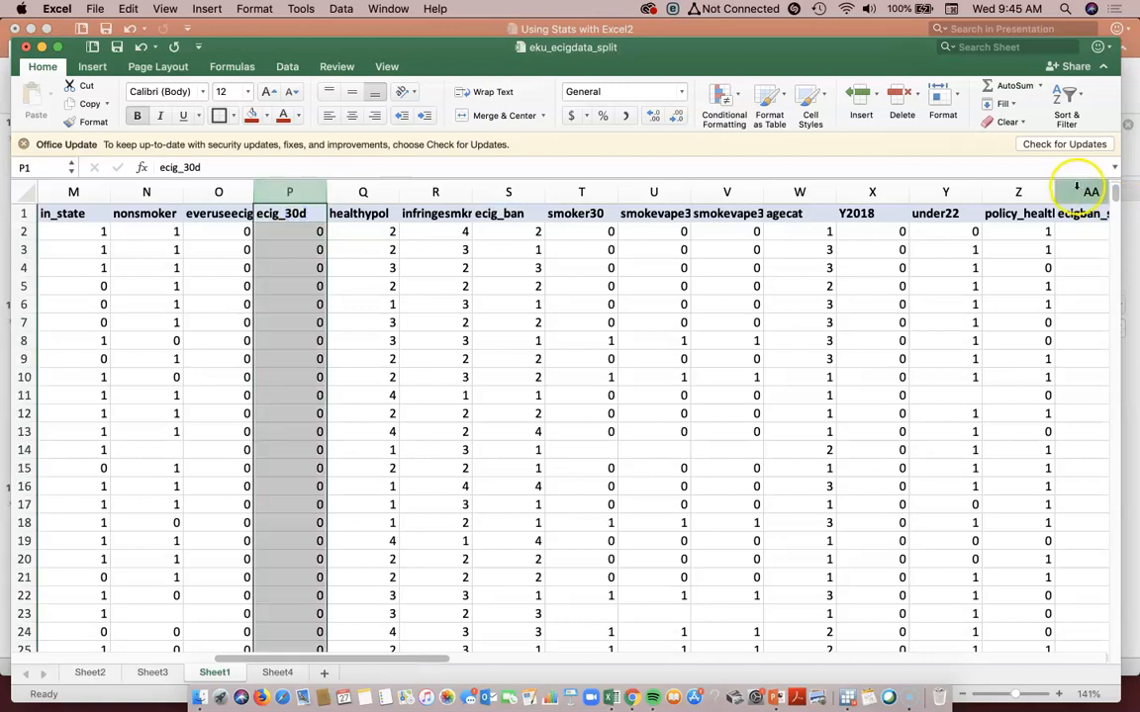
mouse_move(1115, 194)
mouse_down()
mouse_move(1068, 516)
mouse_move(1079, 326)
mouse_move(1104, 181)
mouse_up()
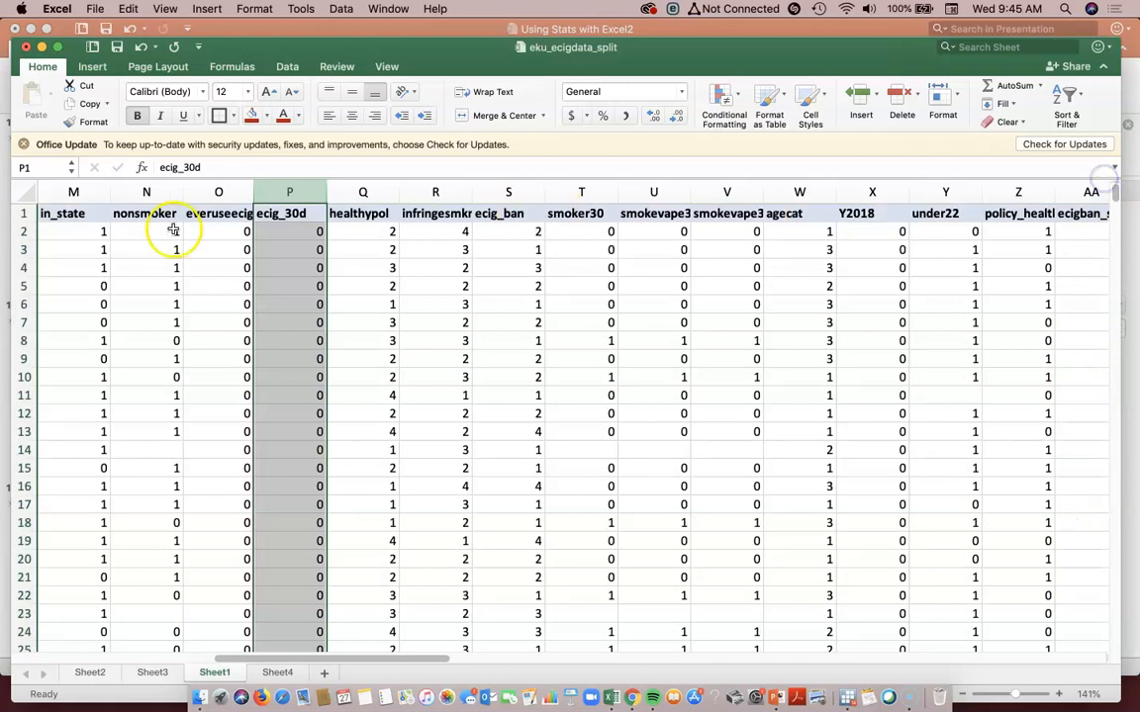
click(280, 213)
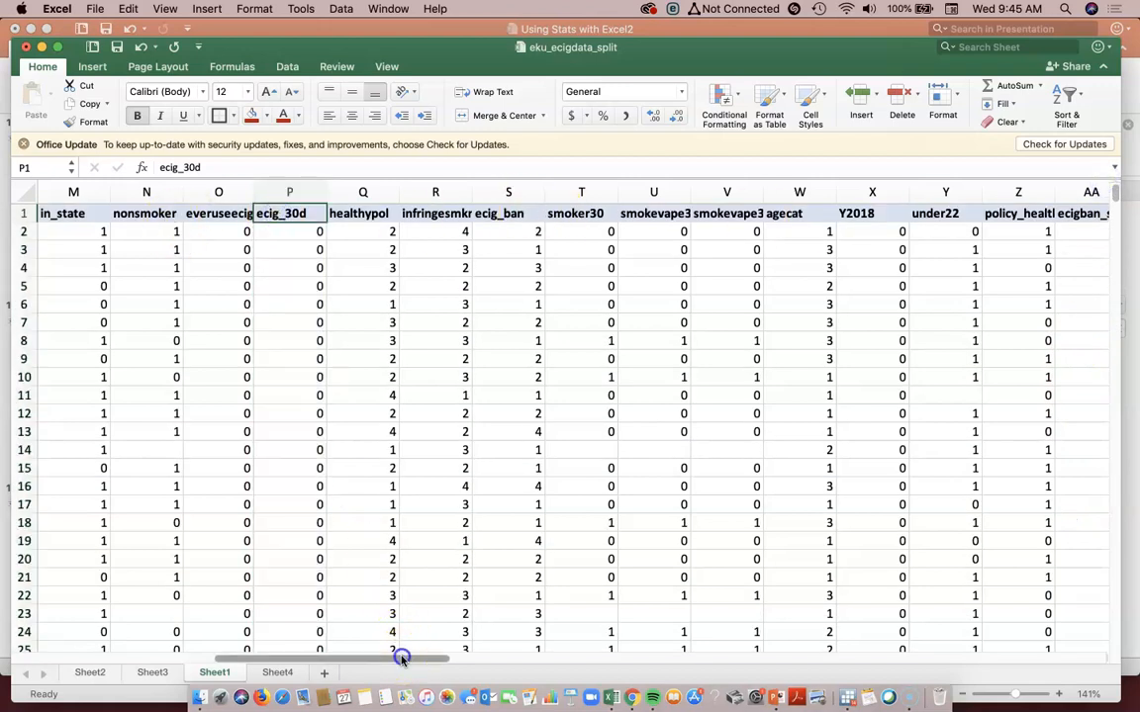
drag(400, 654, 392, 654)
click(293, 191)
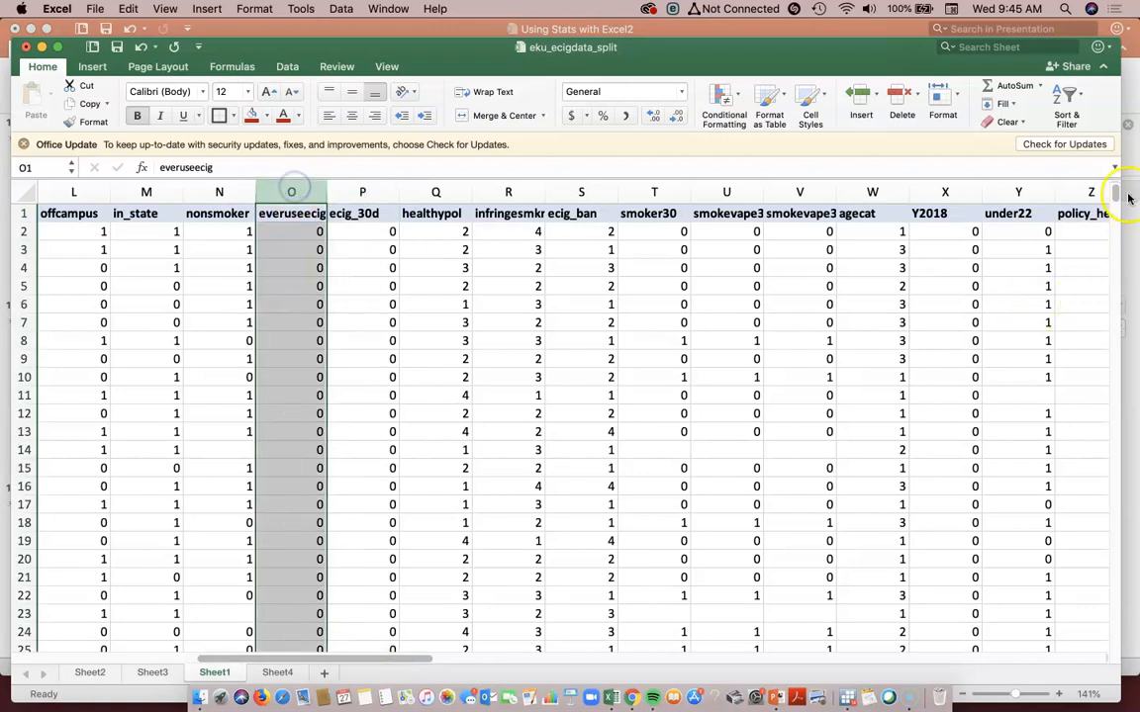
drag(1116, 195, 1083, 645)
mouse_move(303, 361)
mouse_down()
mouse_move(306, 483)
mouse_move(318, 362)
mouse_up()
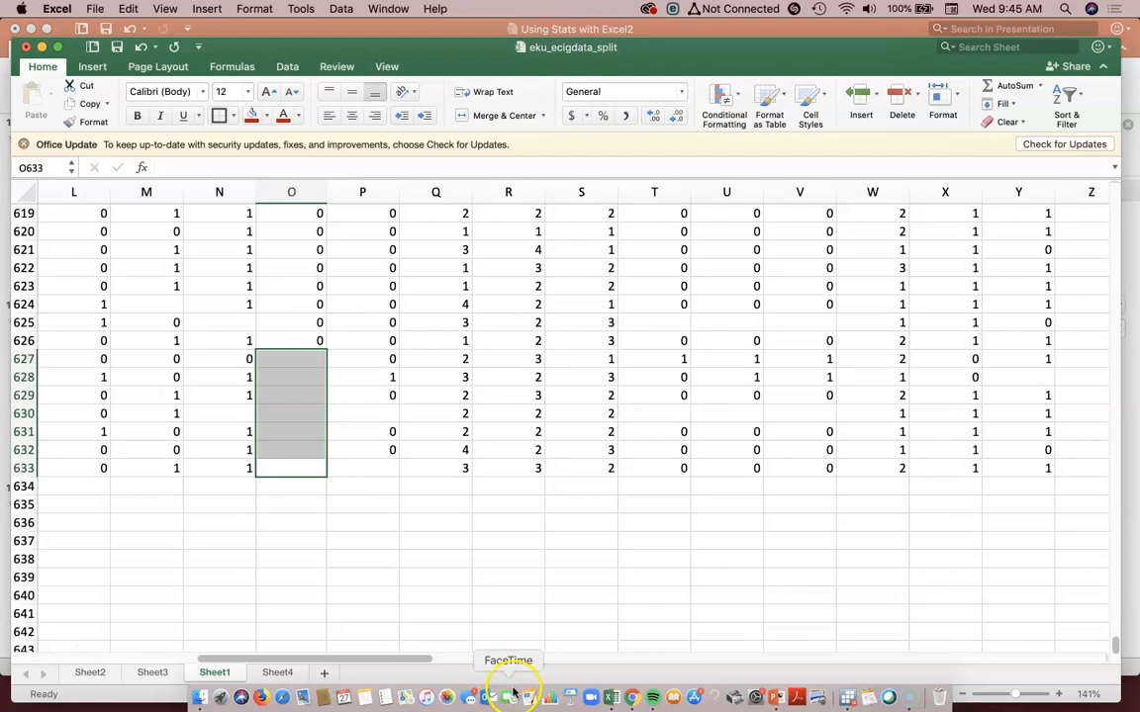
- Fill rows 627 to 633, where everuseecig is blank, with light green
drag(414, 656, 386, 663)
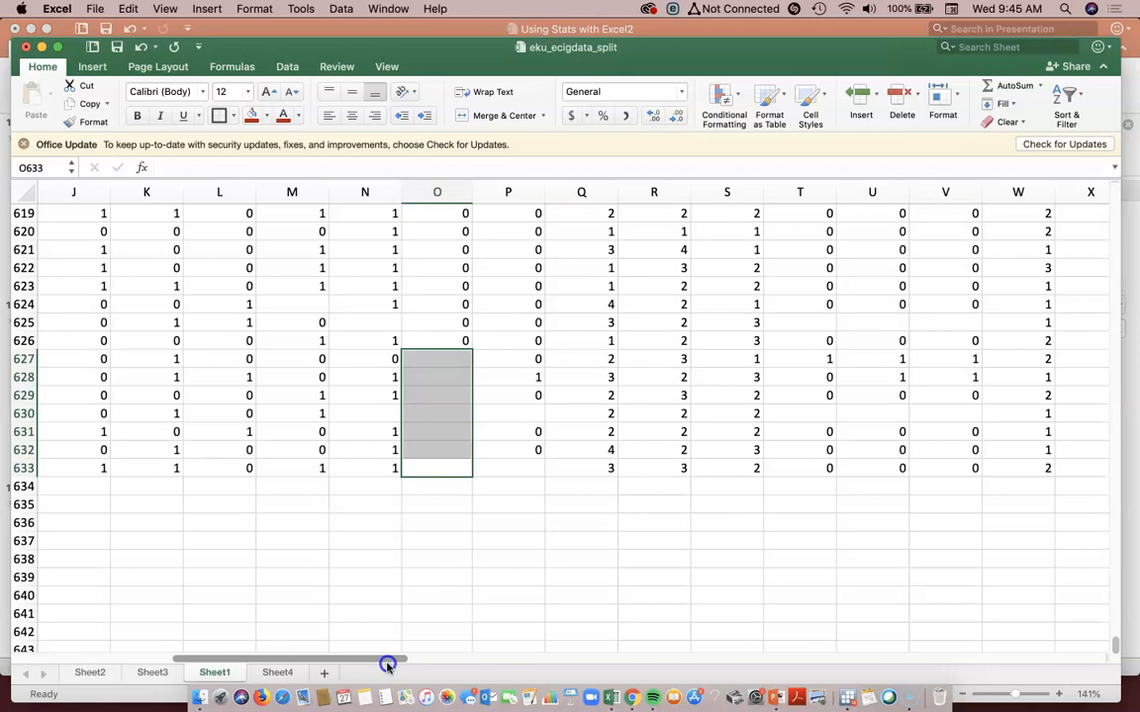
drag(22, 358, 22, 465)
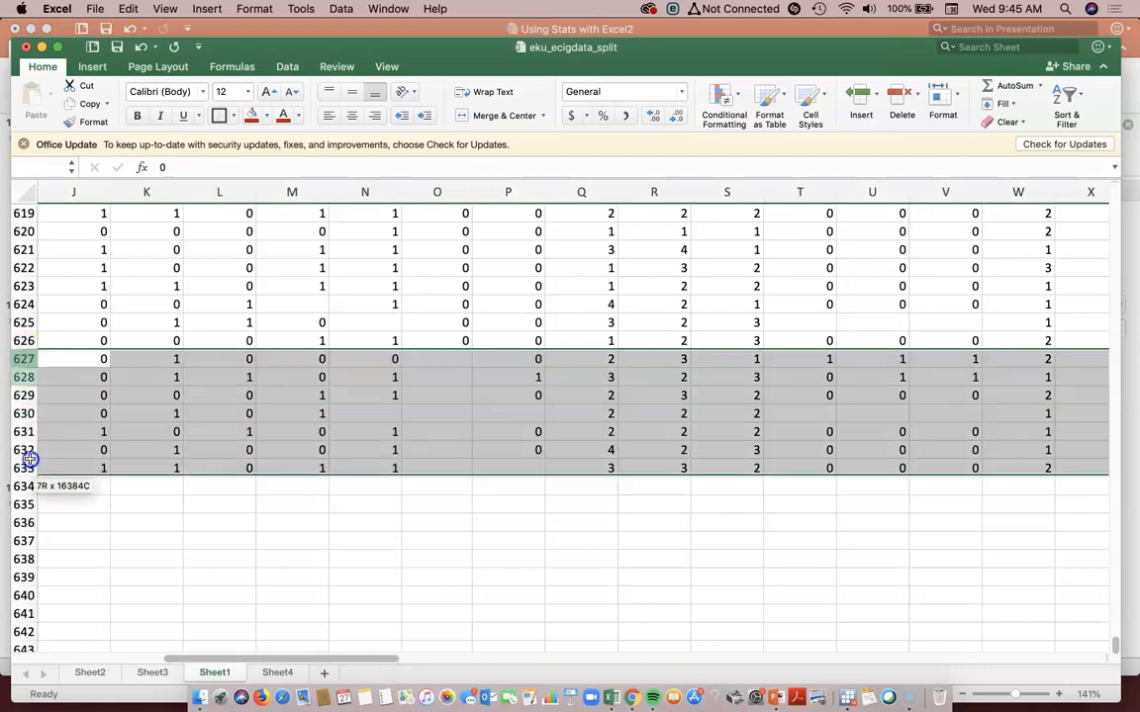
click(267, 117)
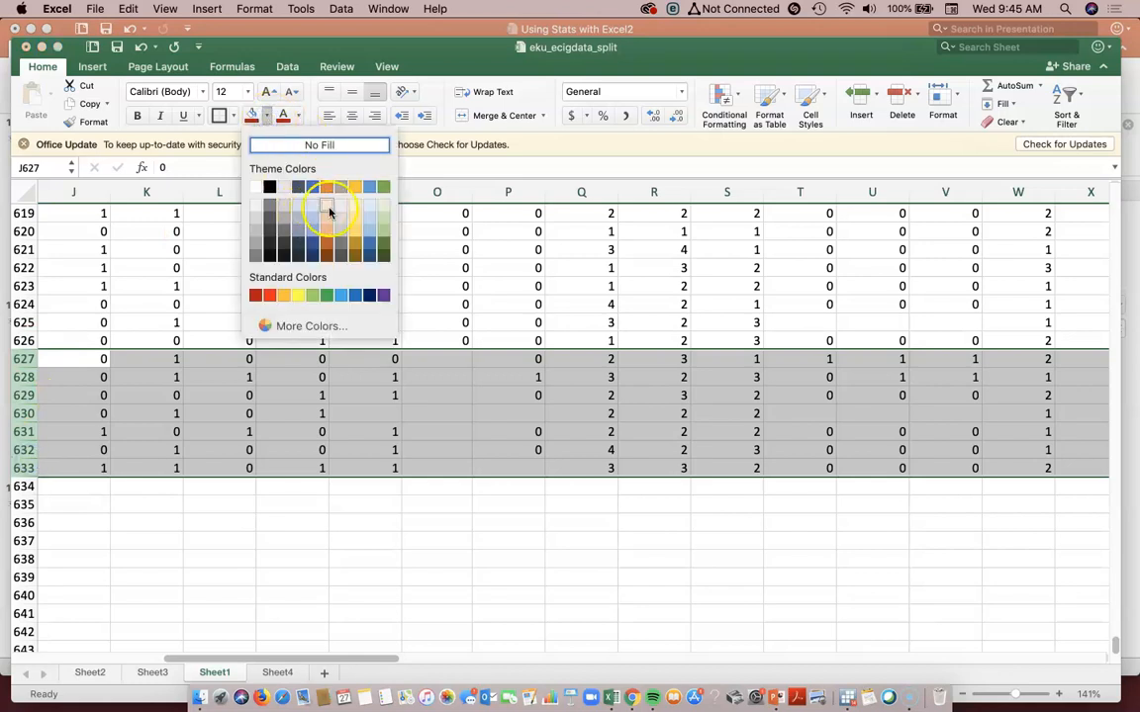
click(384, 209)
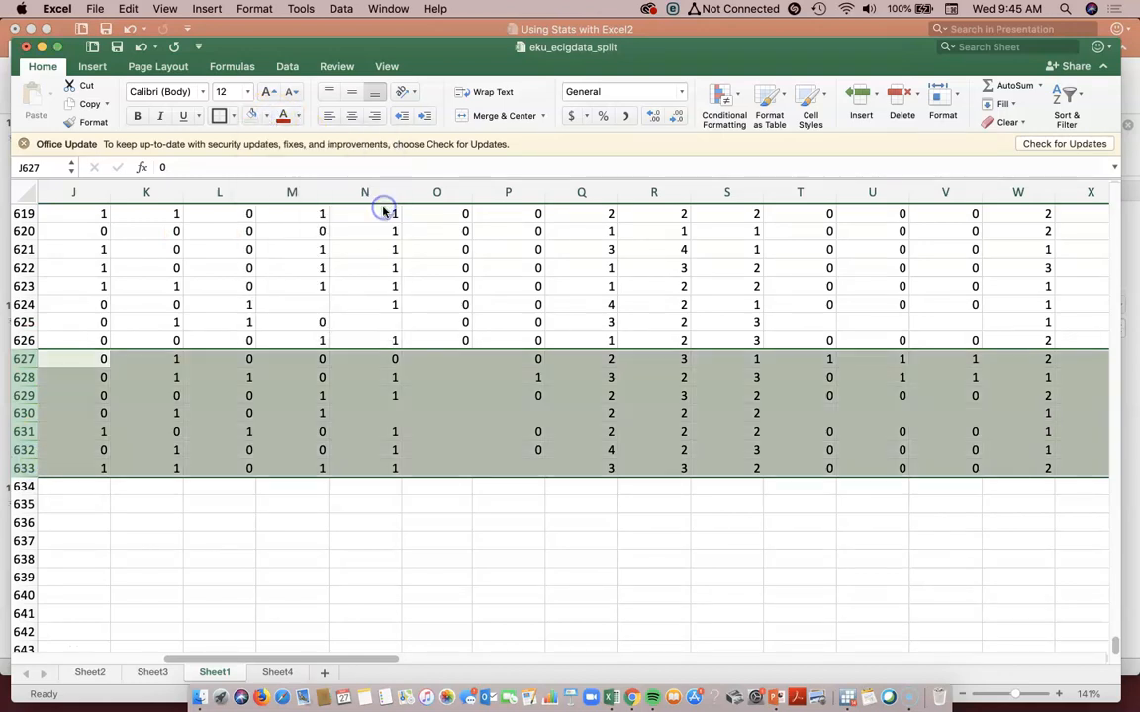
- Copy the green data in rows 627 to 633 from column J onward and paste it at BG2, beside the yellow block
right_click(248, 363)
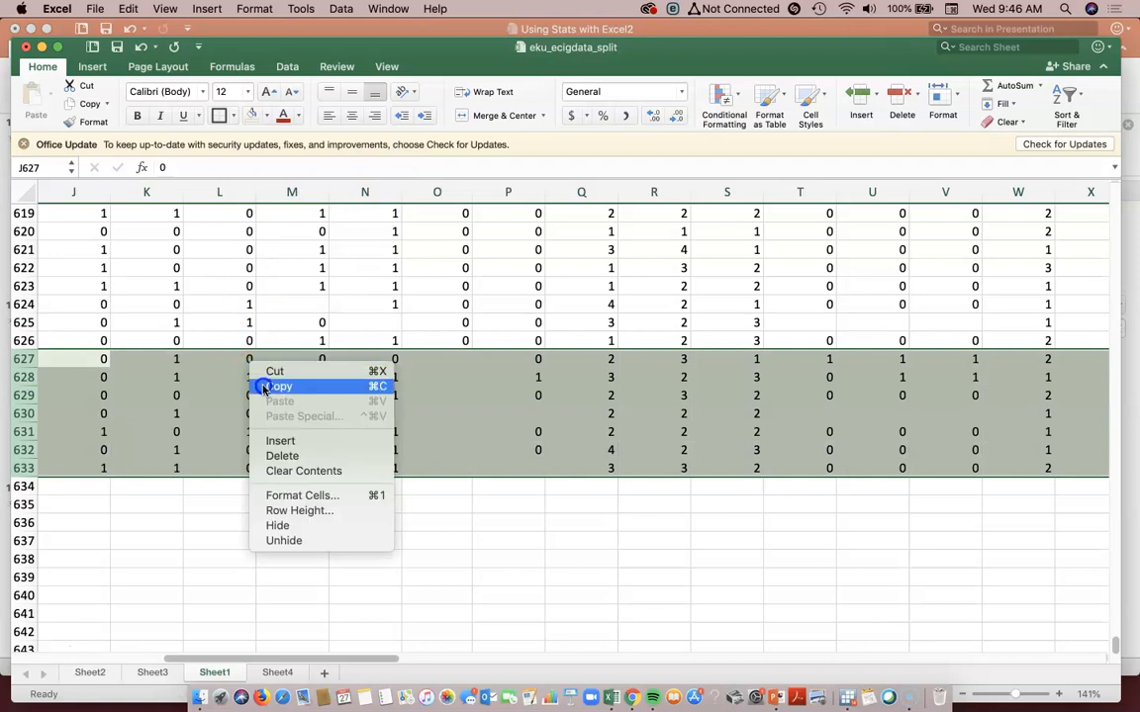
click(279, 386)
click(146, 387)
drag(50, 359, 458, 473)
right_click(461, 465)
click(521, 409)
scroll(516, 633, left, 10)
drag(267, 656, 1021, 650)
drag(1115, 638, 1114, 195)
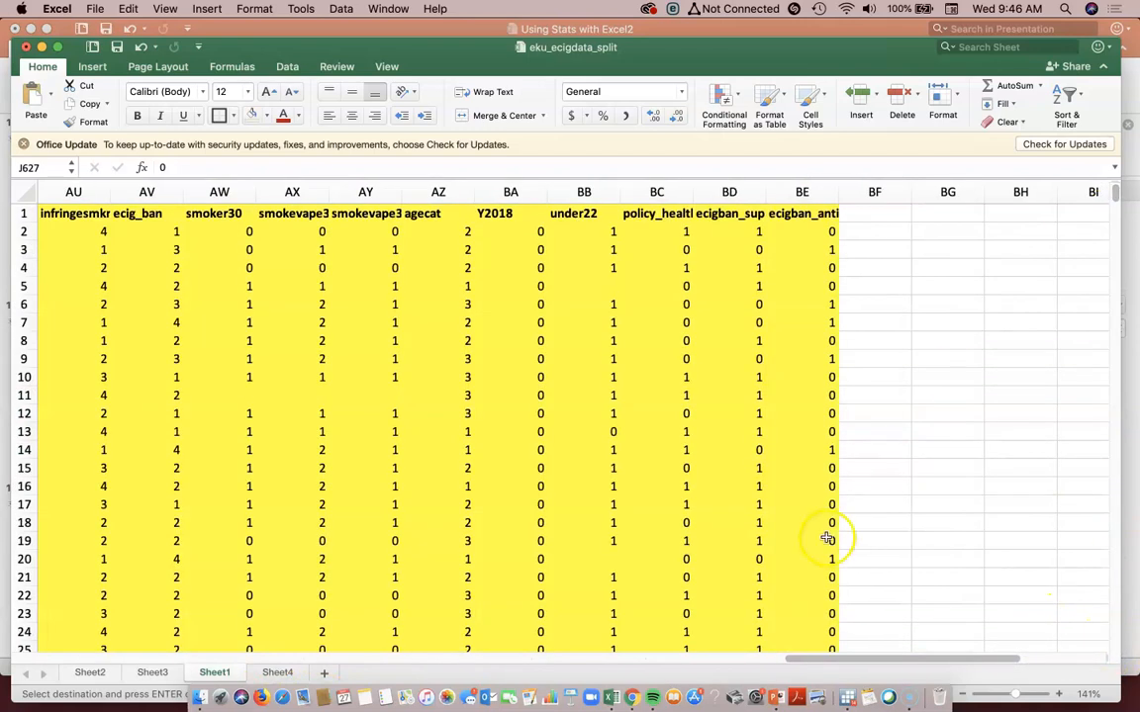
click(946, 232)
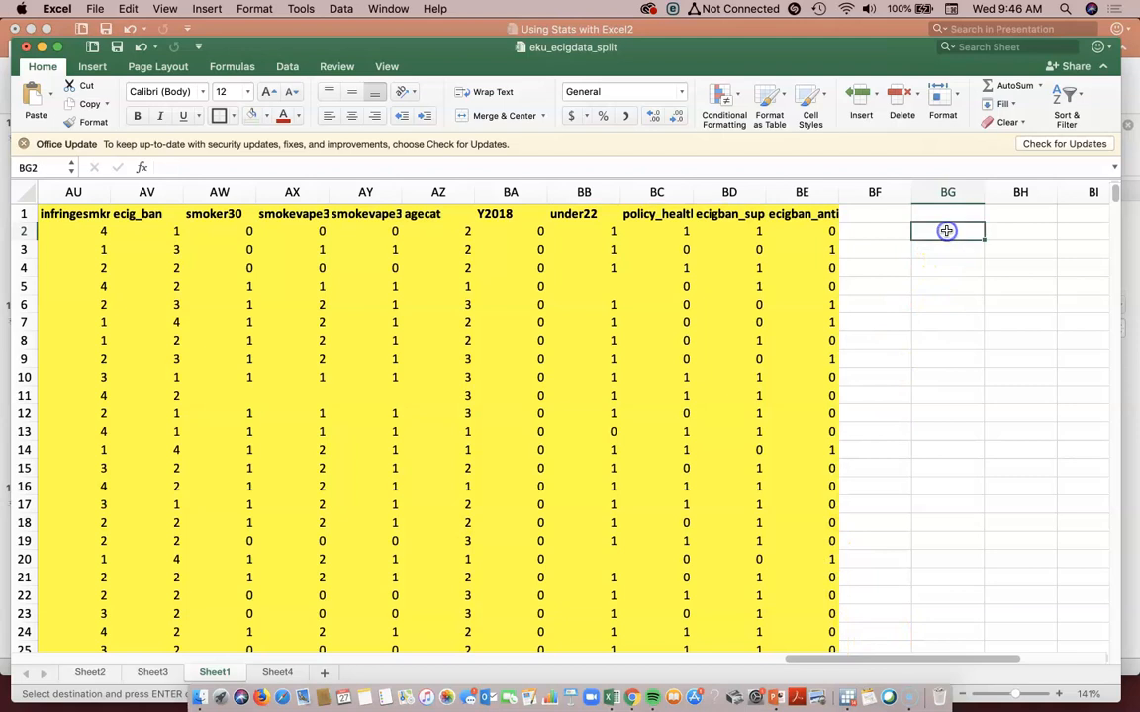
key(super+v)
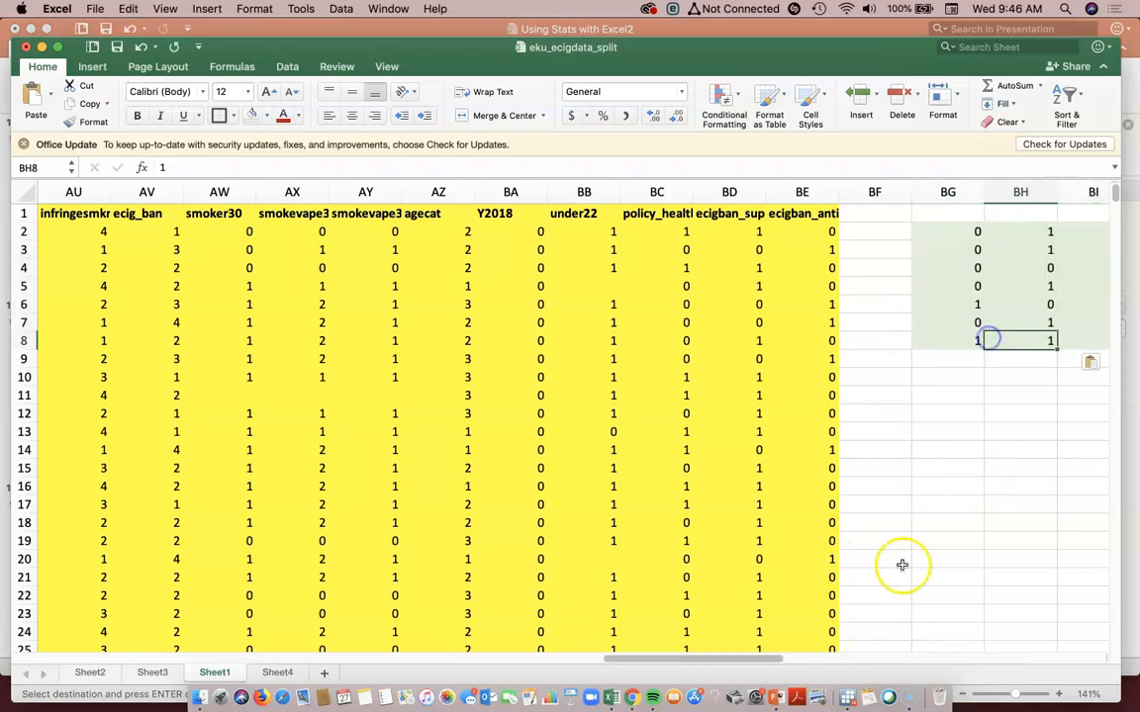
- Copy the yellow block's headers AD1:BE1 and paste them above the green data, starting at BG1
drag(768, 661, 824, 647)
drag(26, 212, 597, 216)
right_click(448, 215)
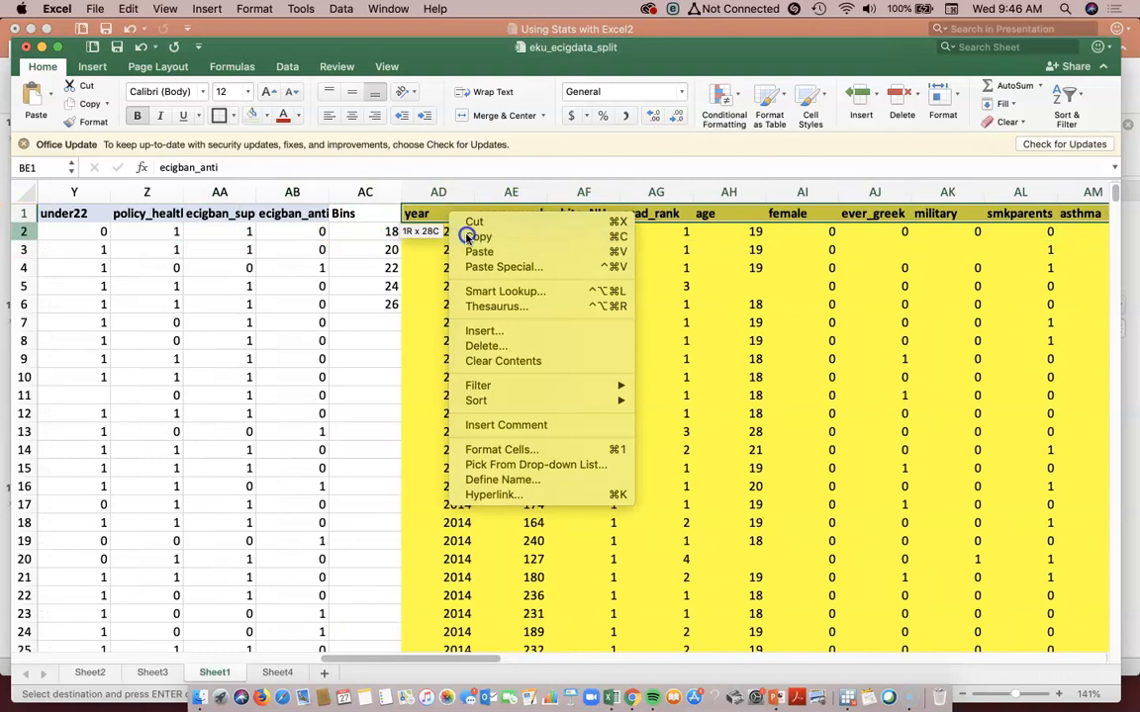
click(468, 237)
scroll(377, 665, right, 10)
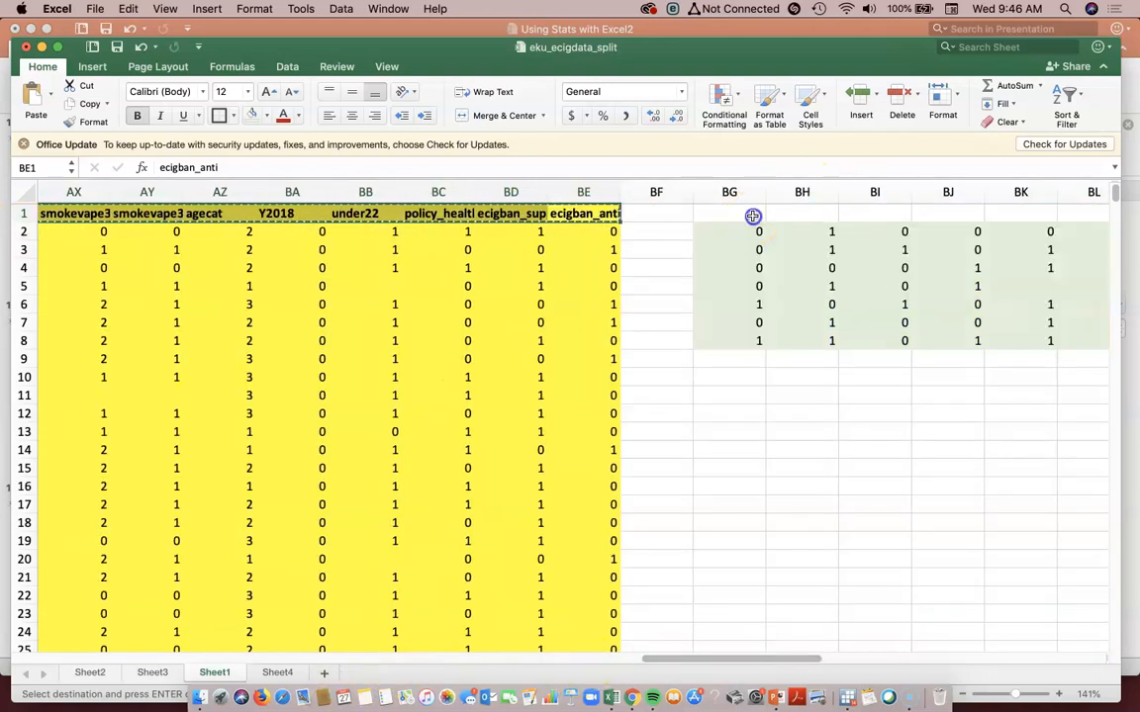
key(cmd+v)
click(873, 411)
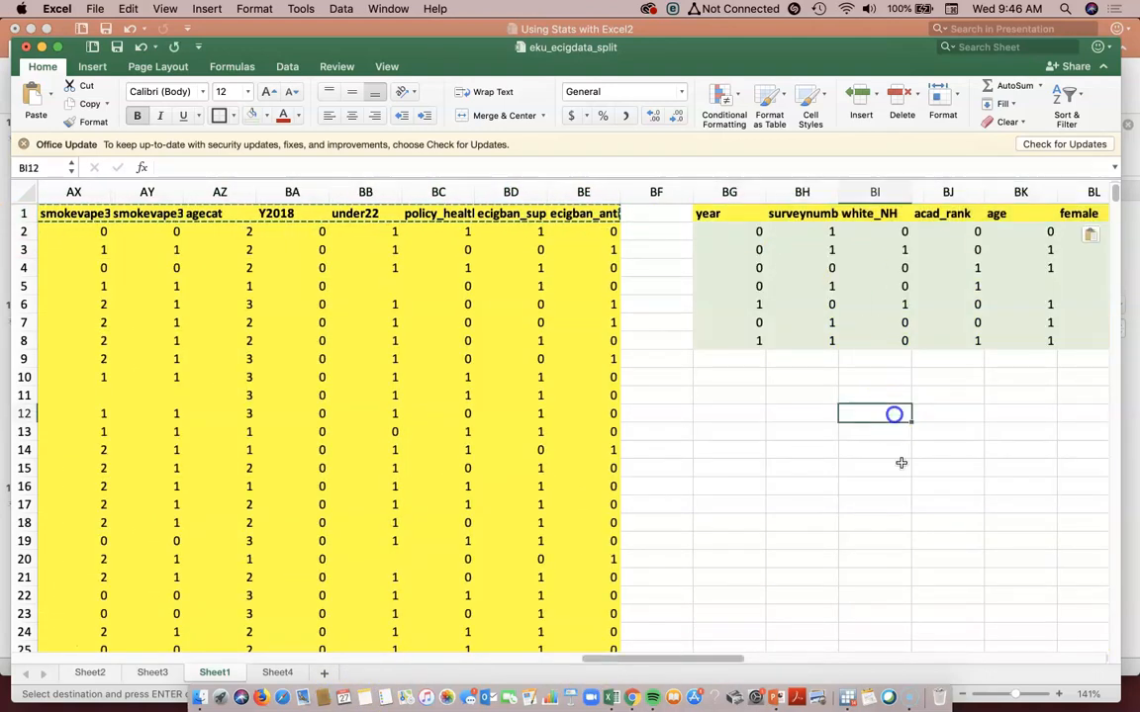
- Compare the pasted green columns with the original rows 627 to 633, and undo the header paste
drag(732, 662, 818, 635)
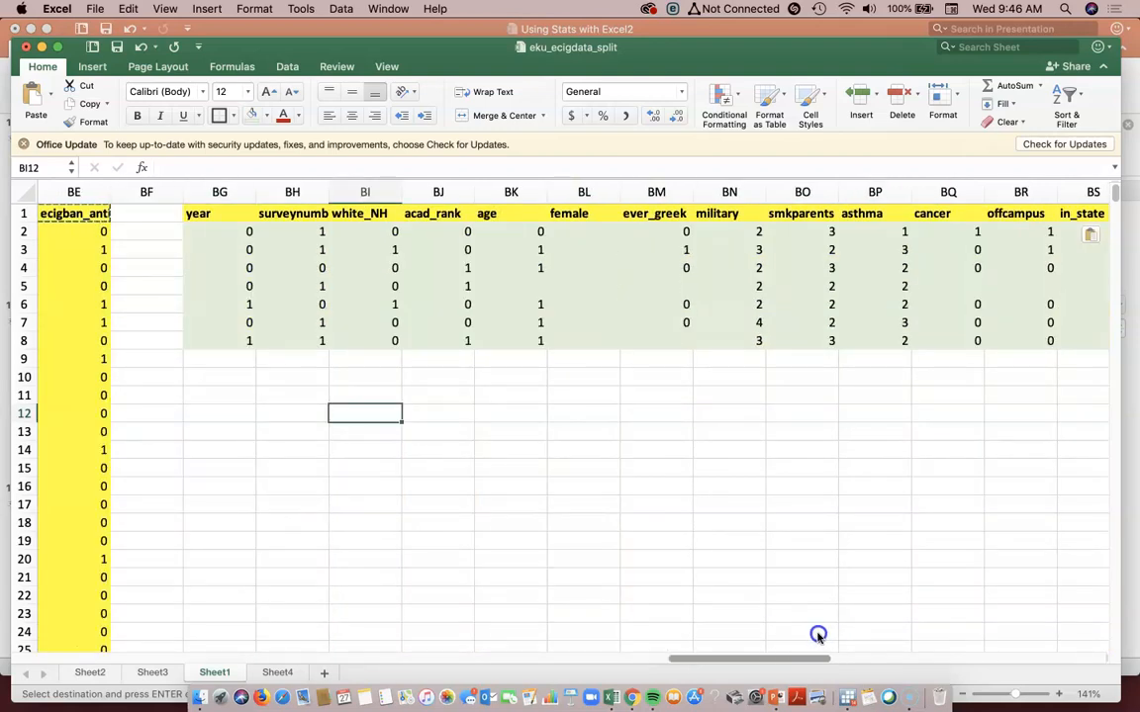
drag(818, 634, 115, 582)
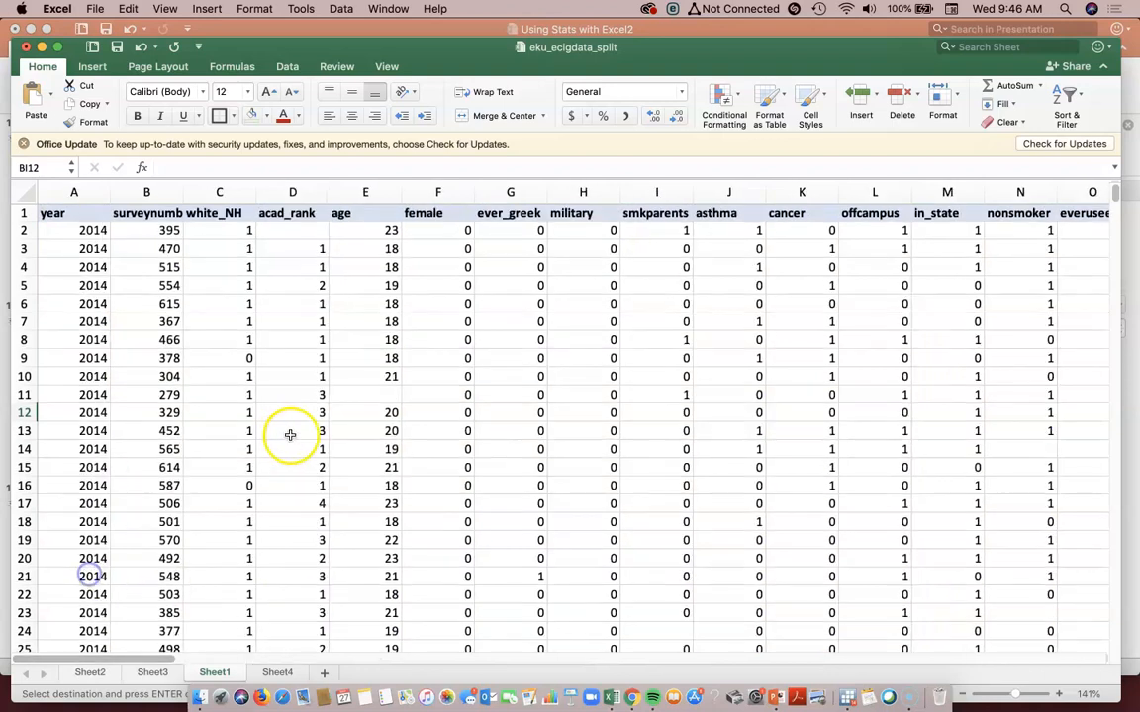
scroll(293, 432, down, 5)
drag(1112, 204, 1120, 644)
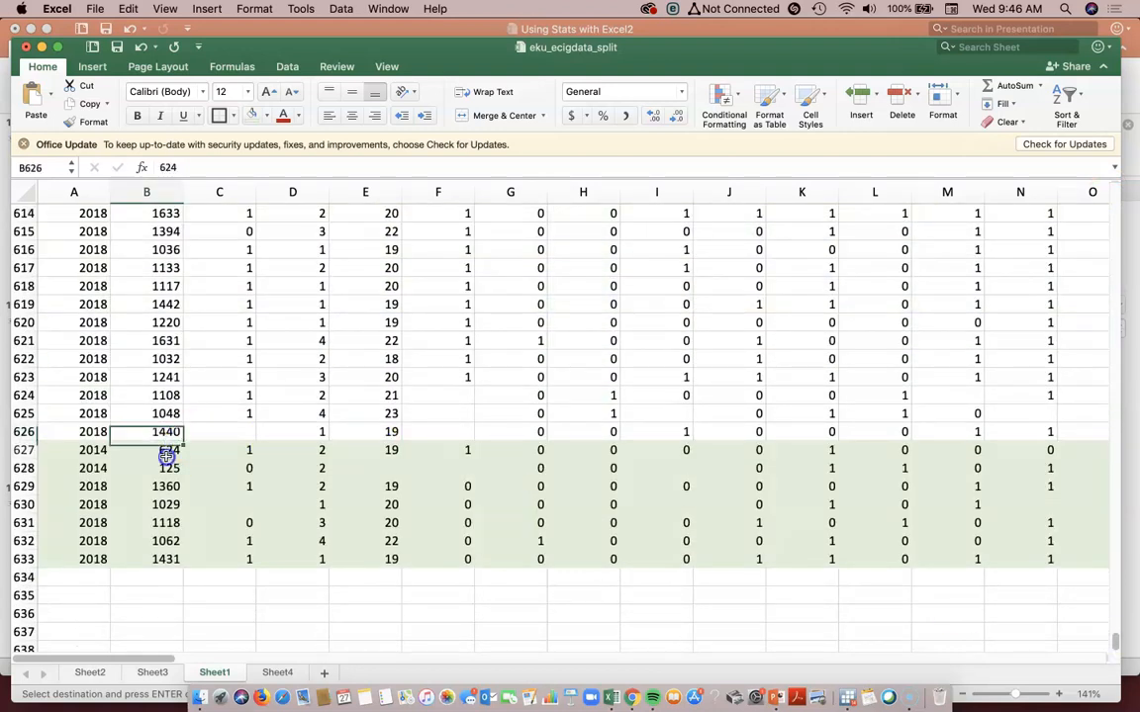
scroll(181, 480, up, 1)
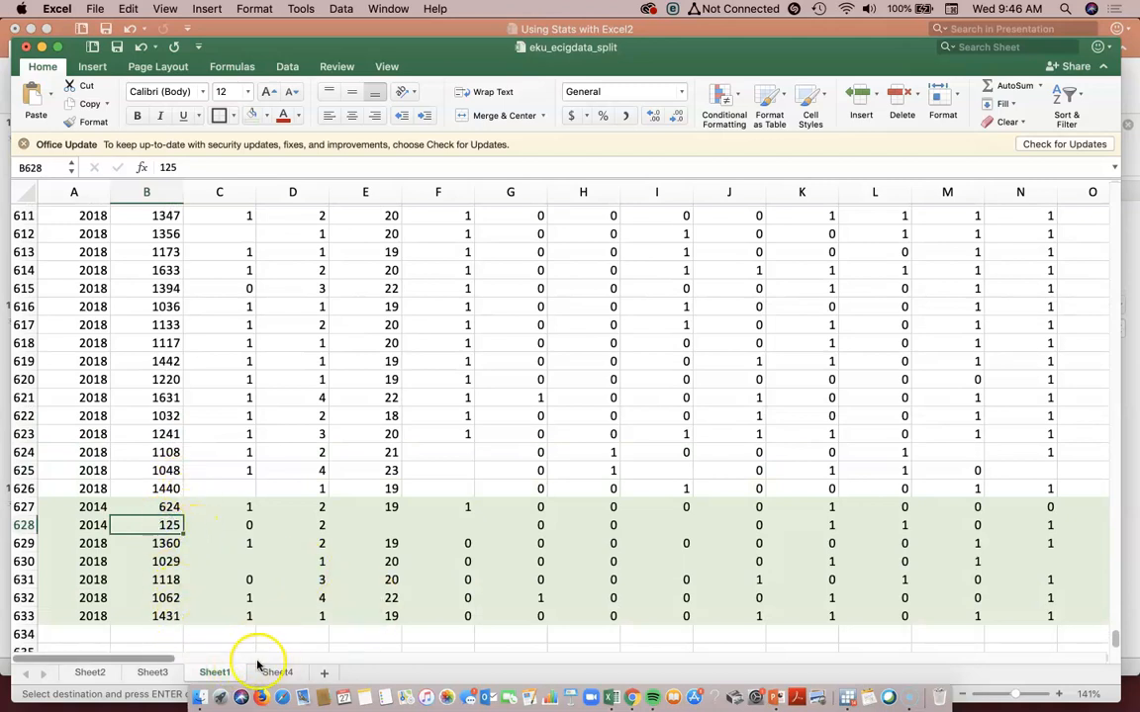
key(super+z)
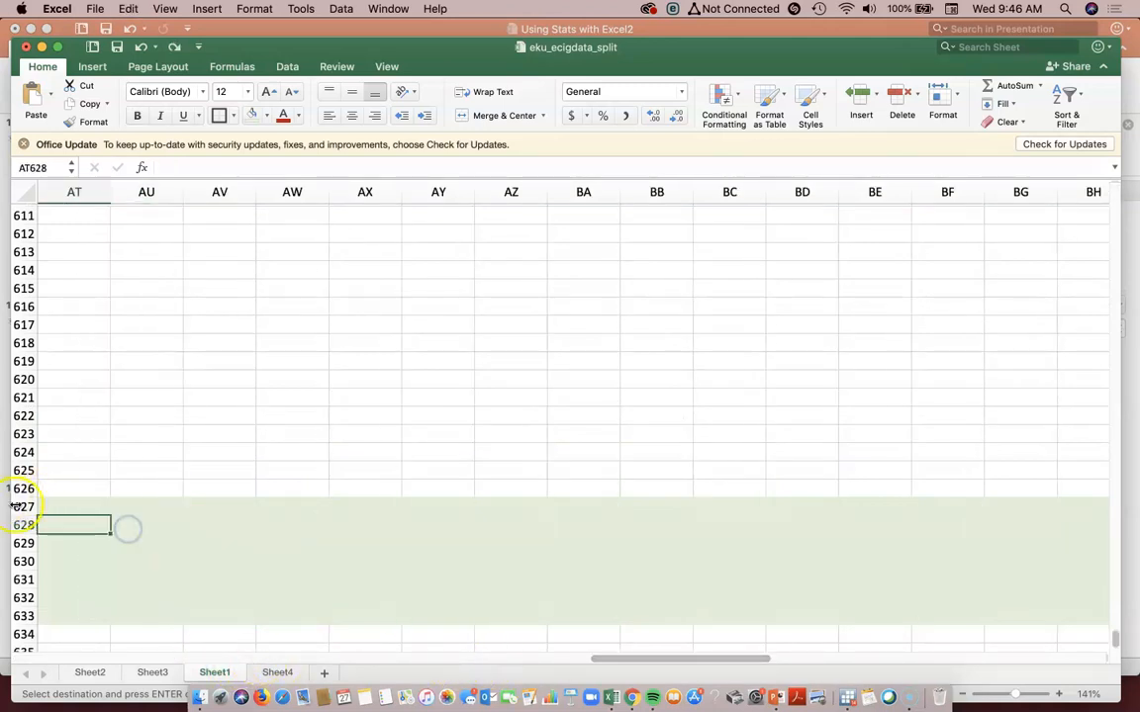
- Cut the full green rows 627 to 633 and try to paste them at BG2
drag(633, 661, 13, 611)
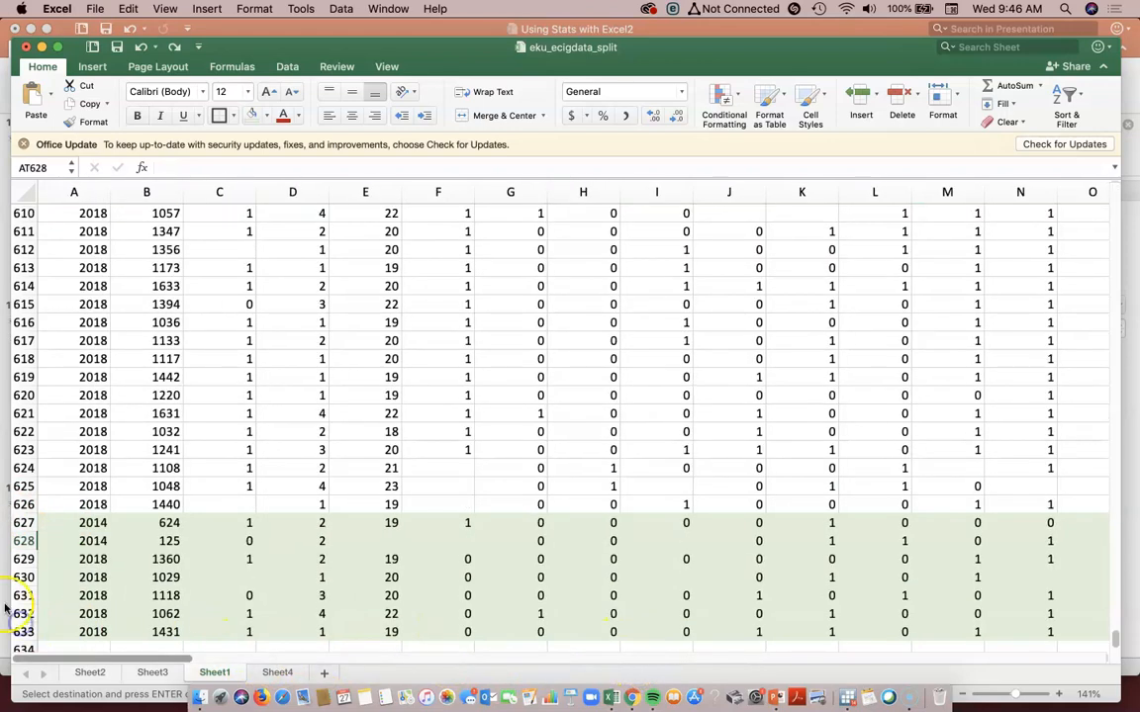
drag(35, 526, 48, 591)
right_click(81, 591)
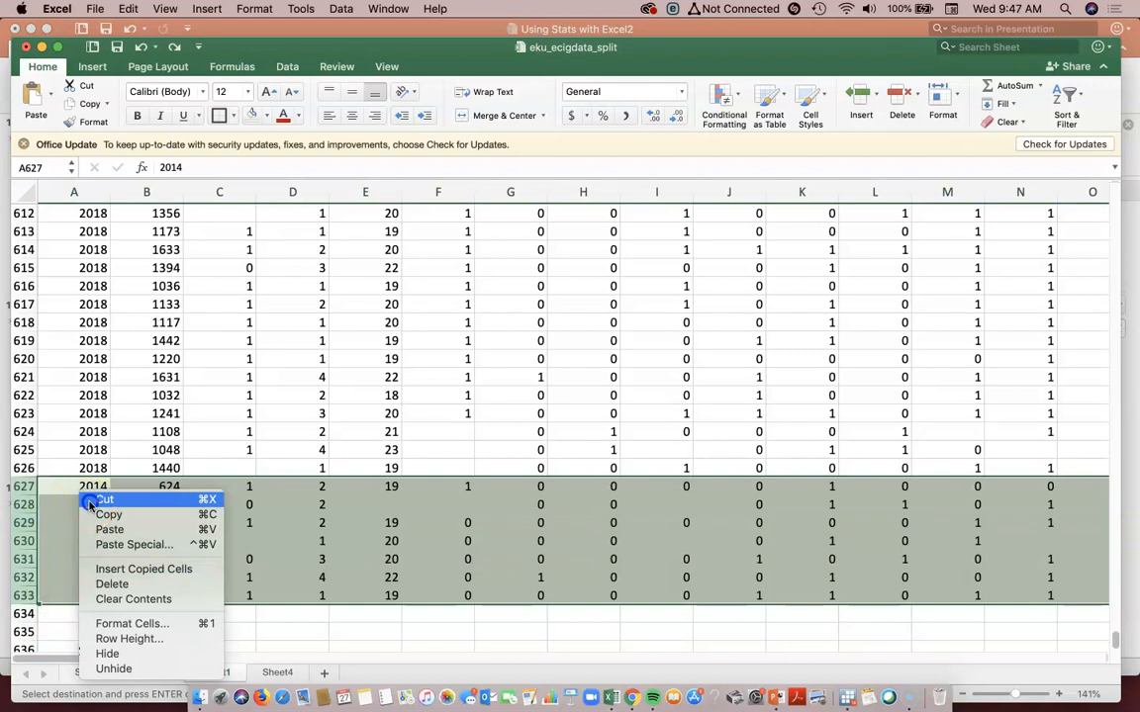
click(91, 500)
drag(160, 660, 797, 673)
drag(1112, 641, 1134, 187)
click(729, 221)
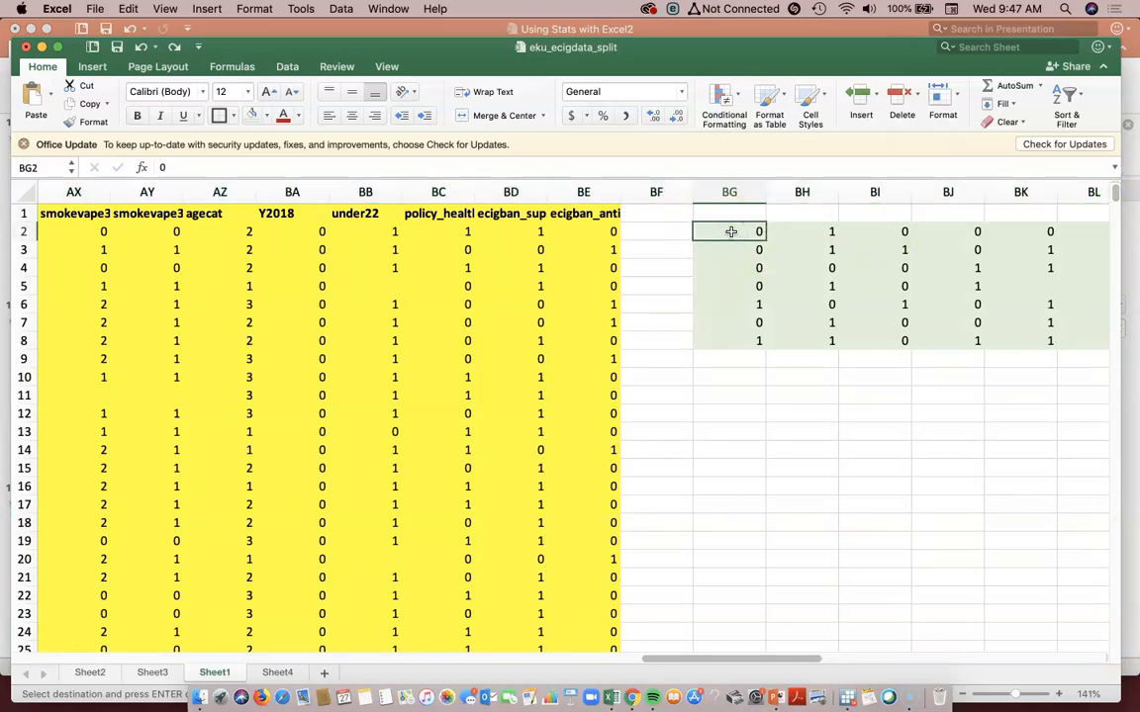
key(super+v)
click(685, 259)
- Delete the cells BG2:BY9 holding the misaligned green data
drag(712, 231, 1122, 357)
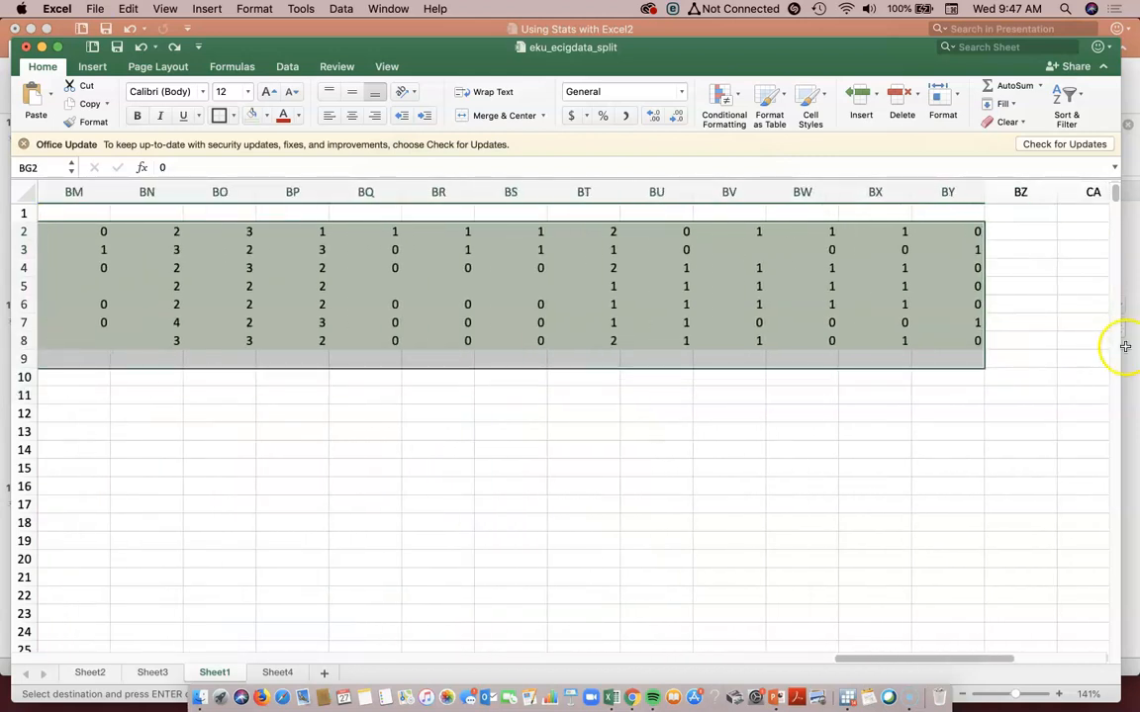
right_click(917, 307)
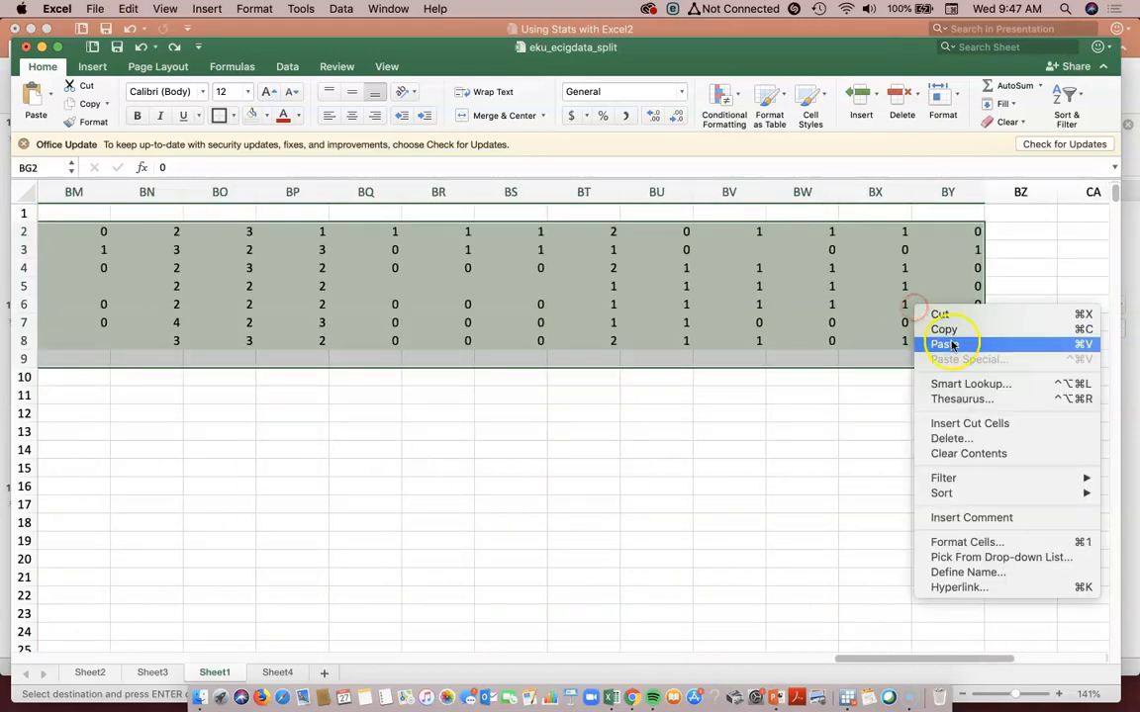
click(961, 440)
click(985, 486)
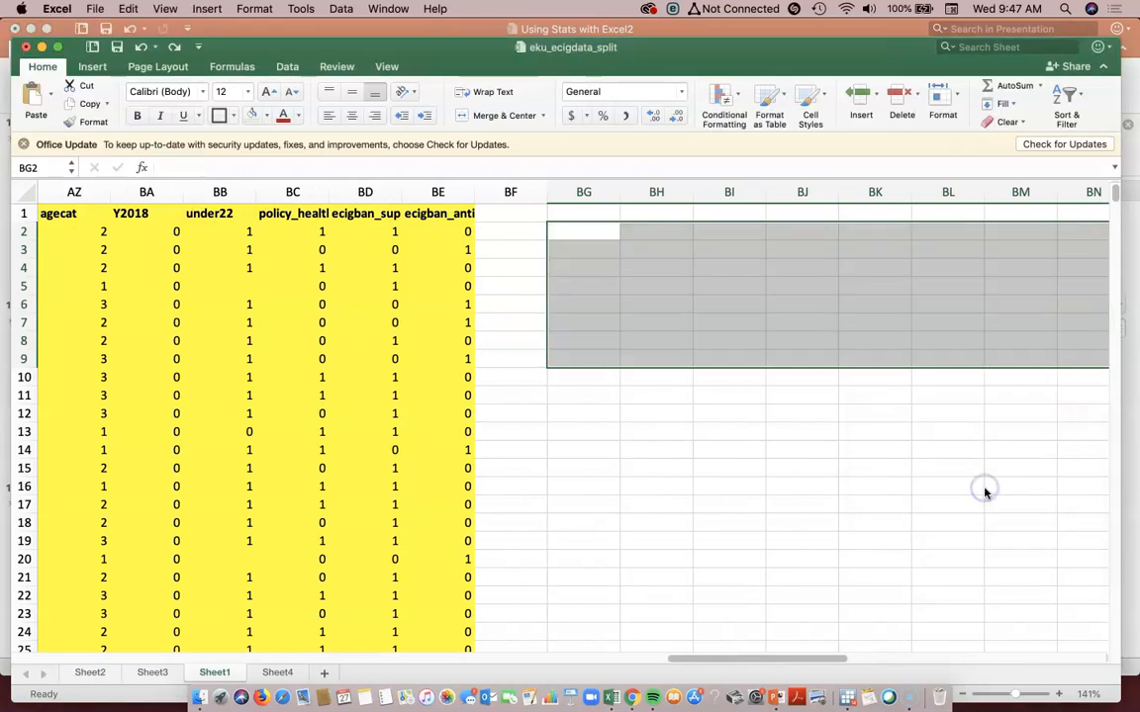
- Cut the green cells A627 to AB633 and paste them at BG2, beside the yellow block
drag(832, 659, 102, 626)
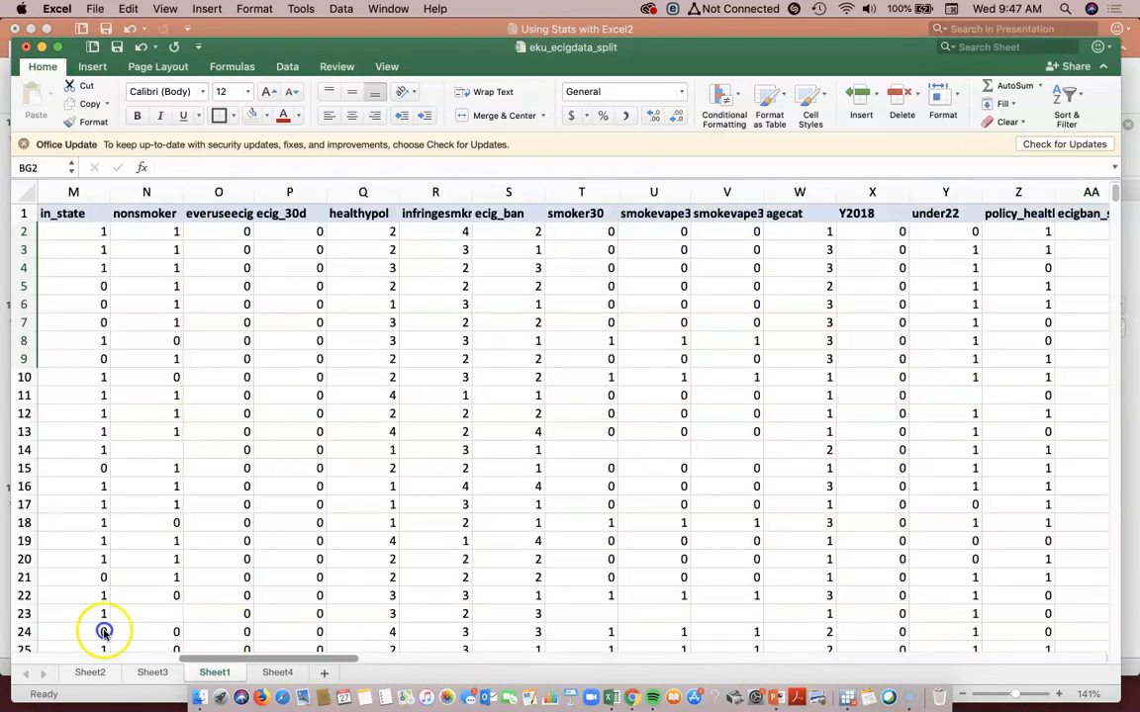
drag(1112, 198, 1112, 645)
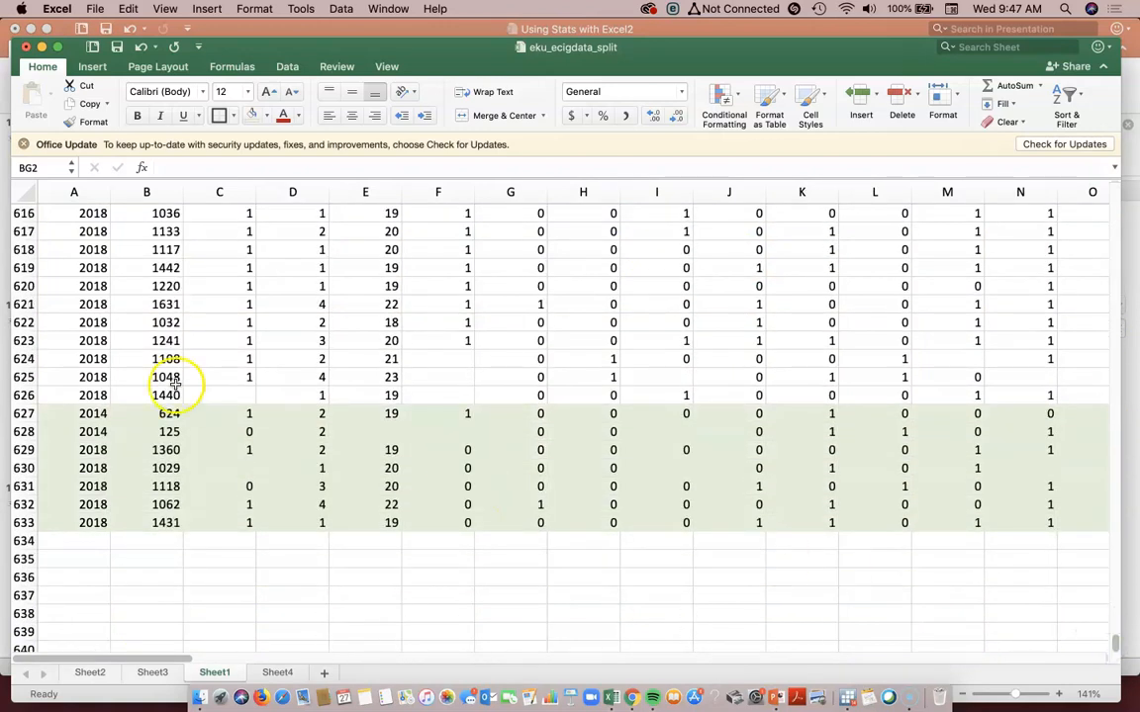
drag(94, 413, 447, 522)
right_click(447, 521)
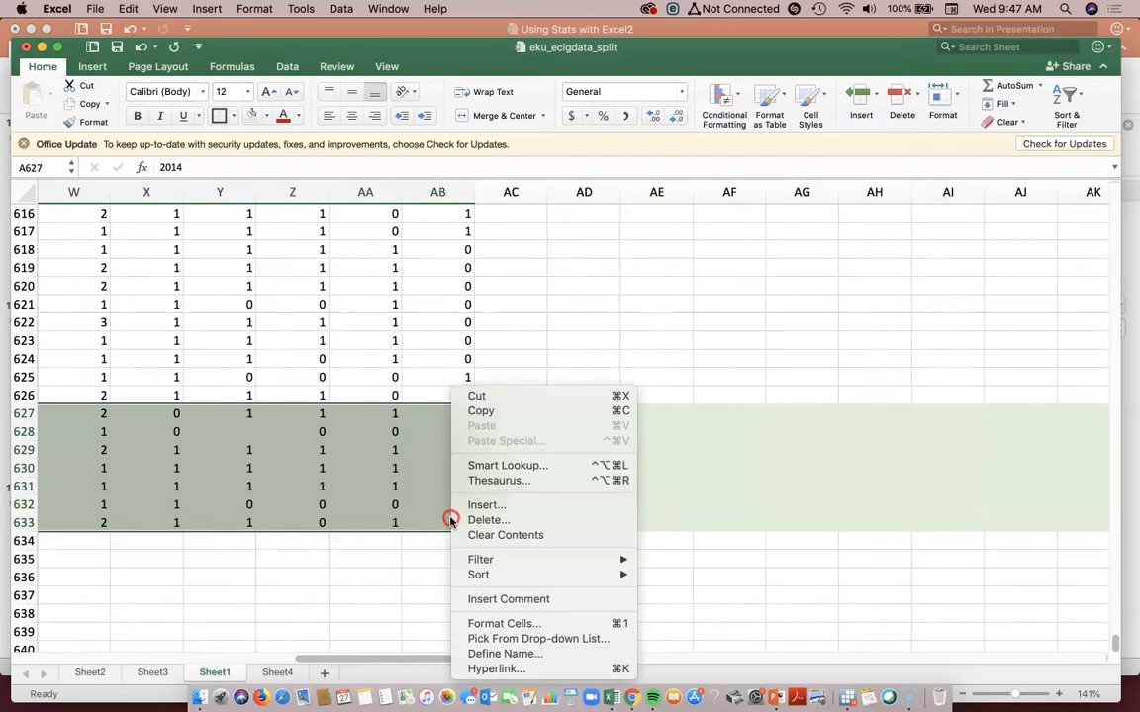
click(525, 399)
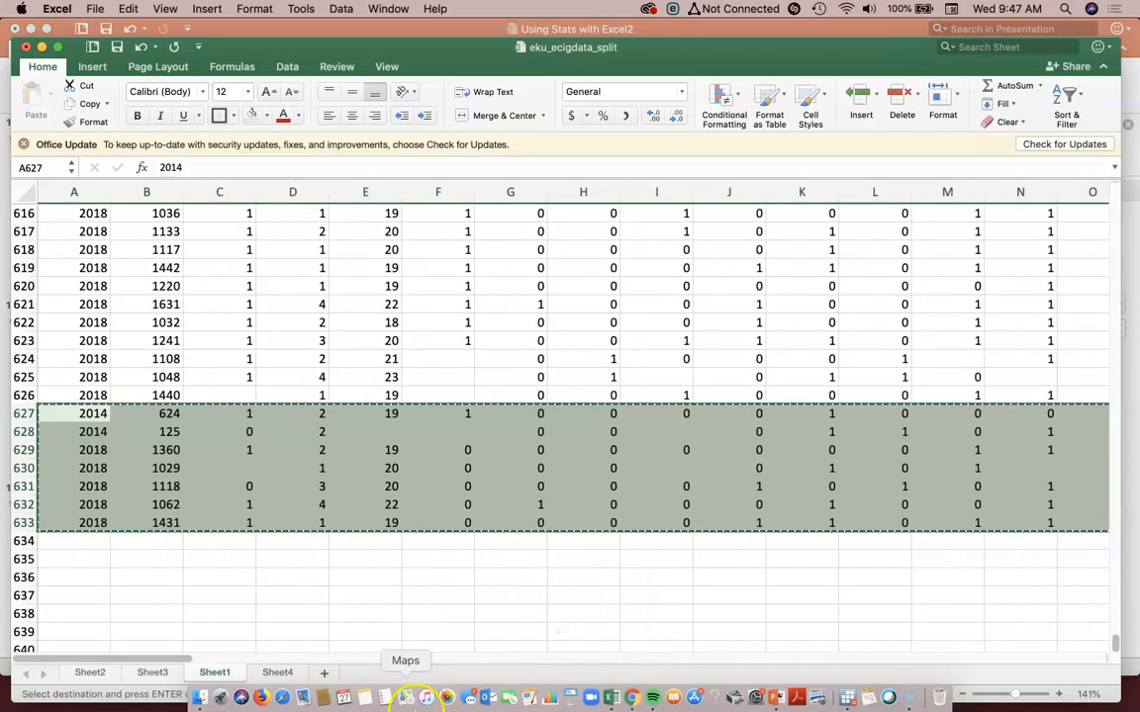
drag(160, 658, 556, 660)
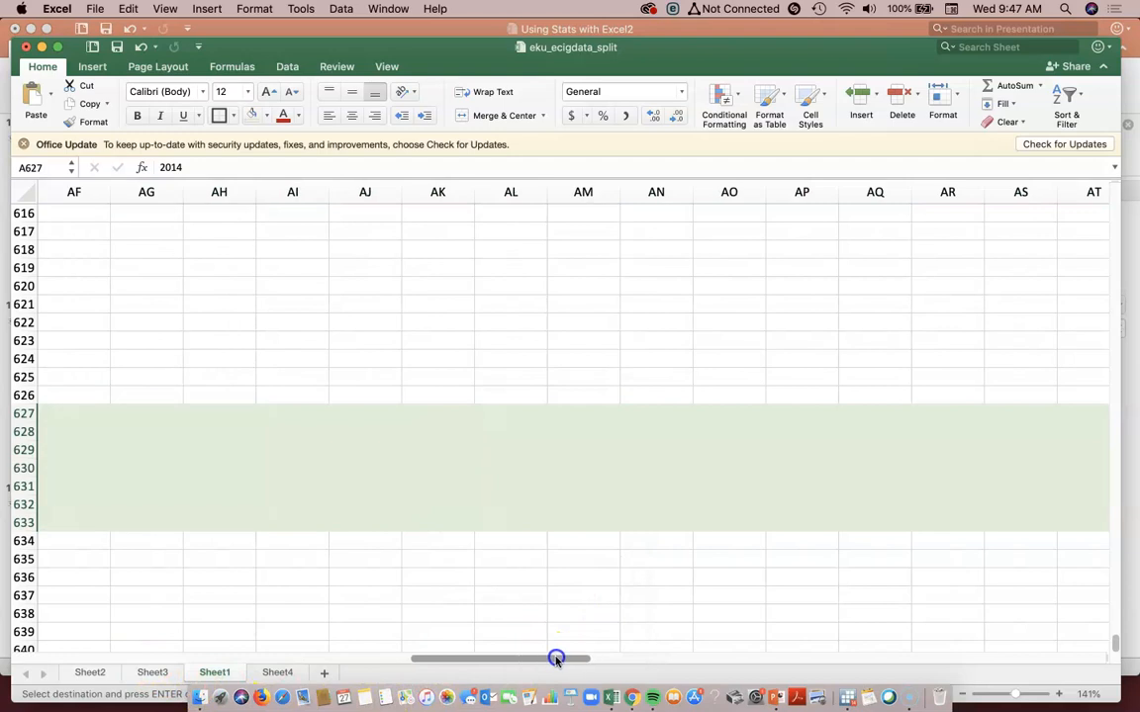
drag(1114, 645, 1112, 190)
drag(572, 665, 845, 634)
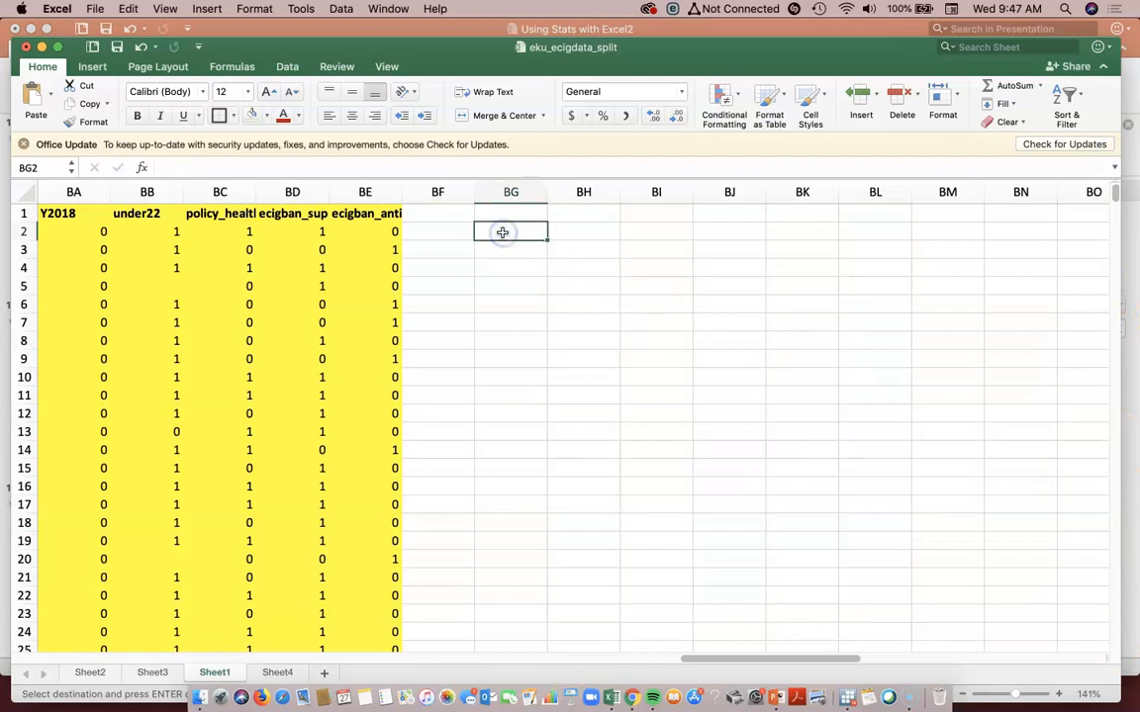
key(Return)
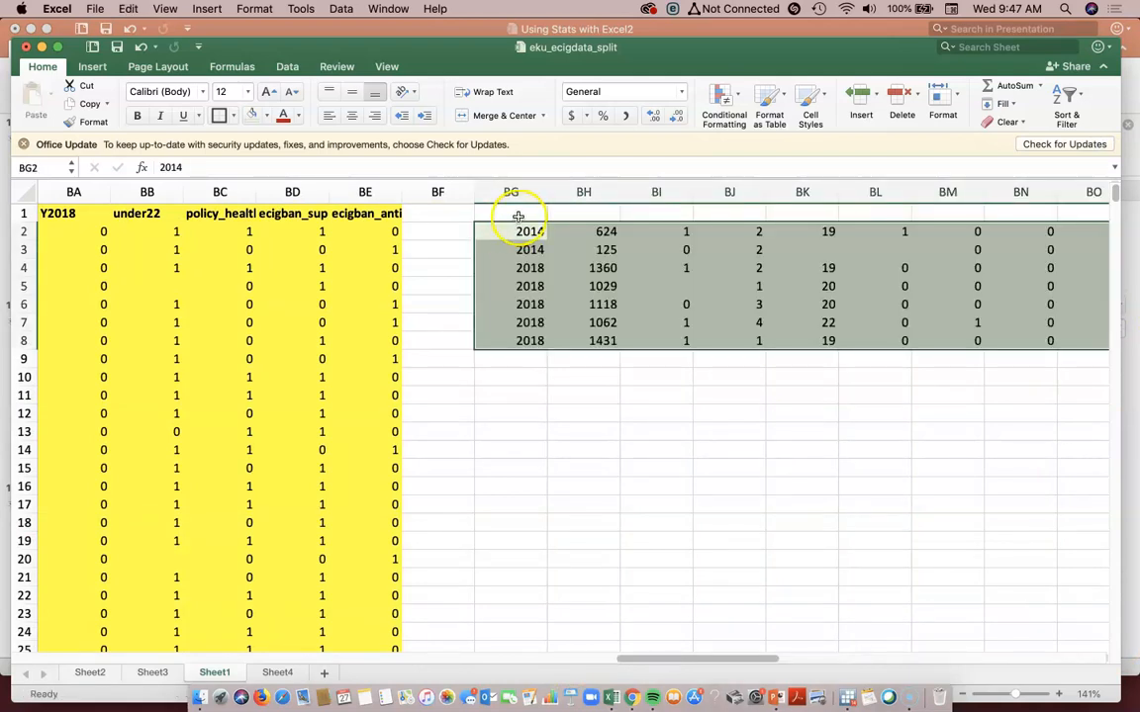
- Copy the yellow block's headers AD1:BE1 and paste them above the green data, starting at BG1
click(517, 215)
drag(688, 660, 631, 653)
drag(794, 213, 454, 217)
right_click(452, 214)
click(460, 231)
scroll(465, 297, right, 10)
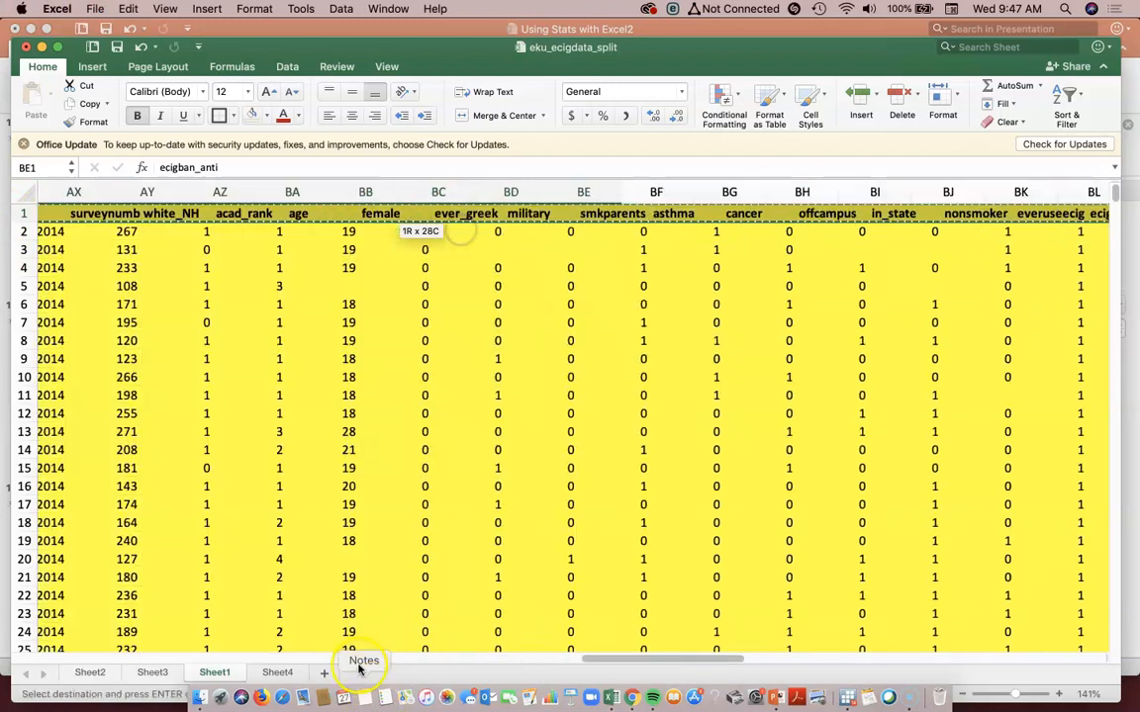
click(752, 209)
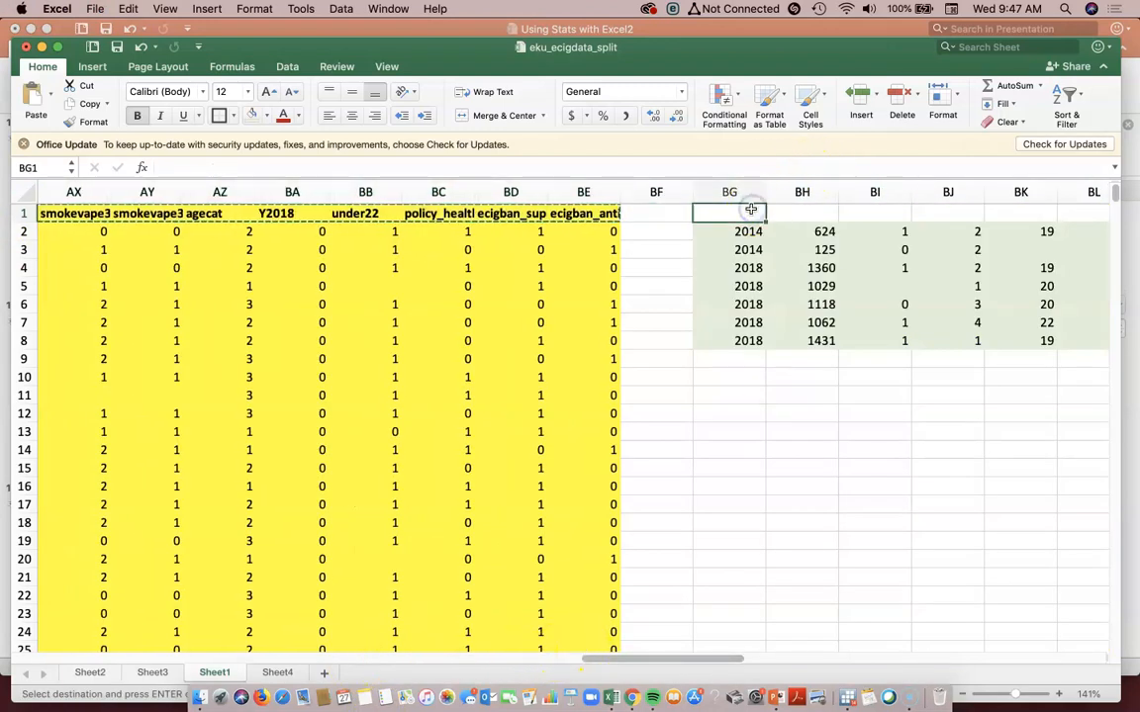
key(super+v)
click(783, 396)
click(689, 646)
- Delete the emptied green rows 627 to 633 from the sheet
drag(693, 659, 30, 616)
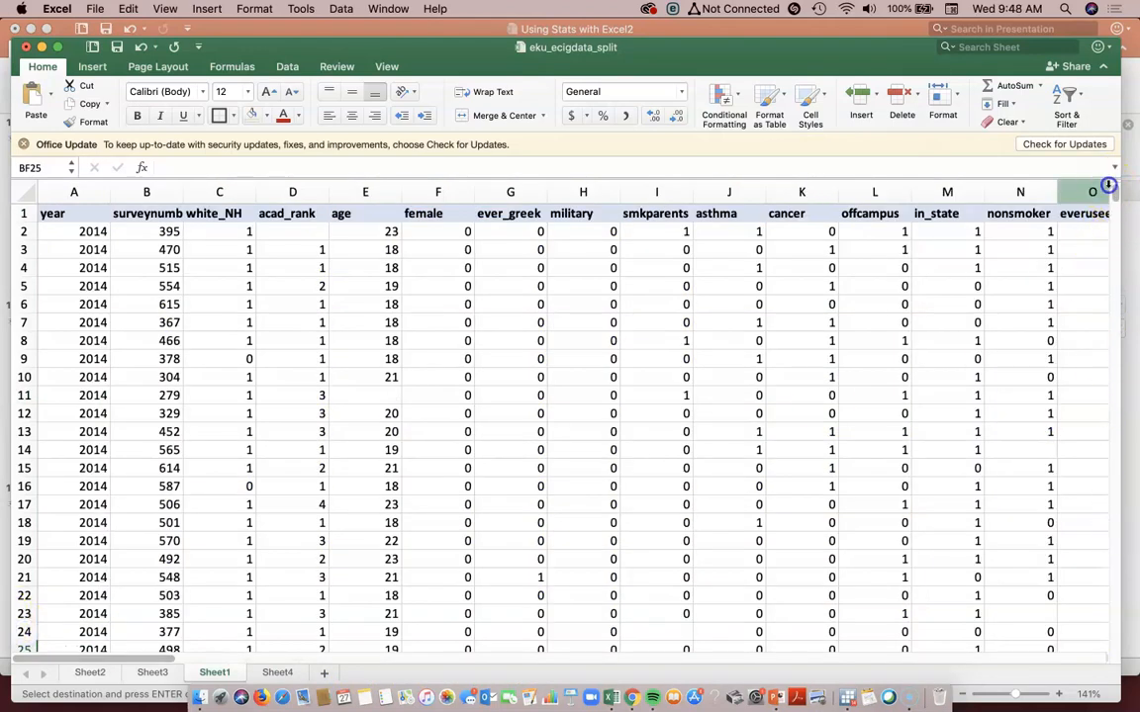
click(1093, 192)
scroll(1114, 265, down, 3)
drag(1098, 447, 1124, 648)
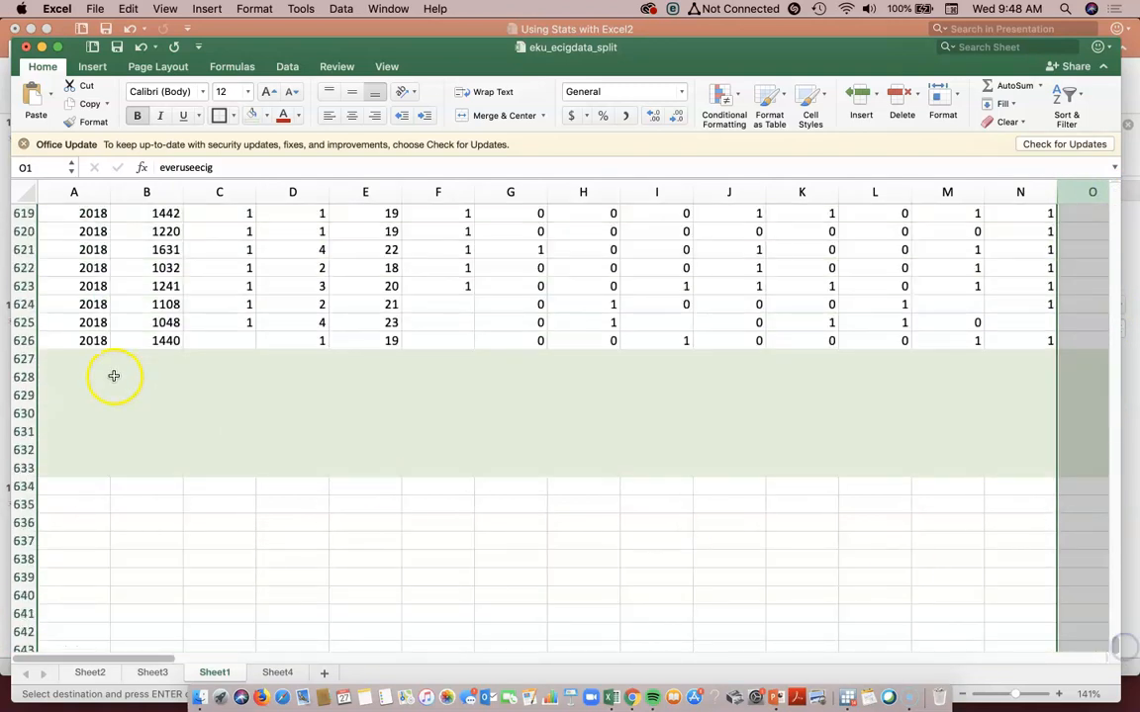
drag(23, 359, 30, 465)
right_click(63, 461)
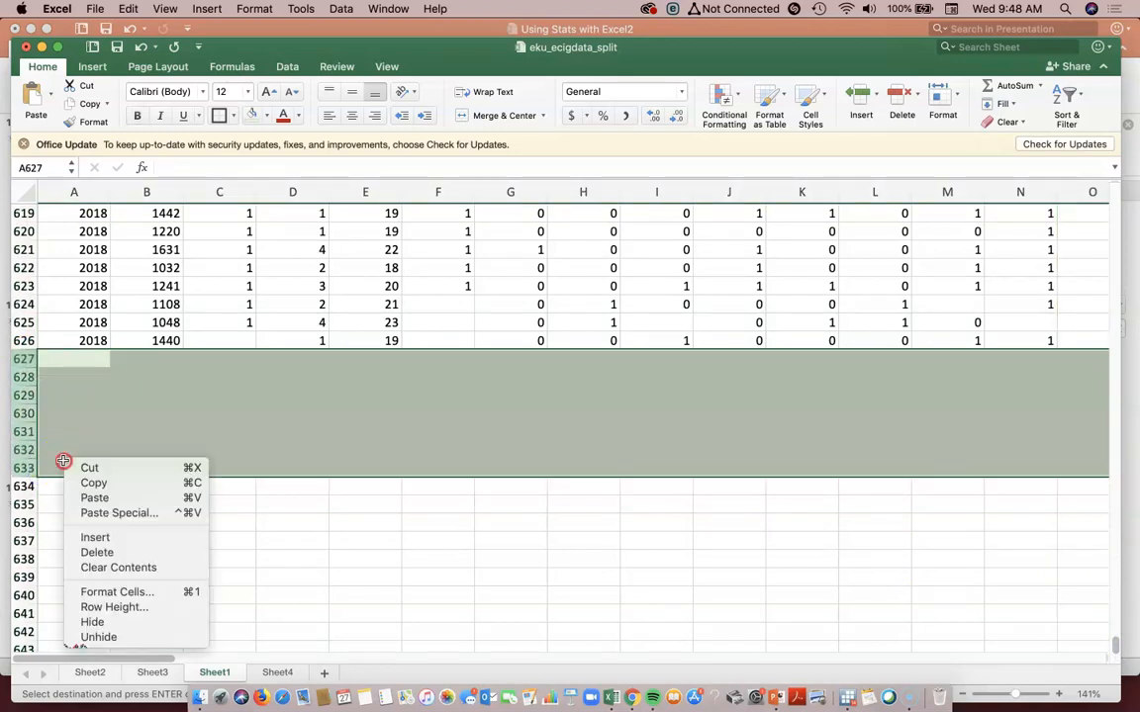
click(109, 552)
click(511, 414)
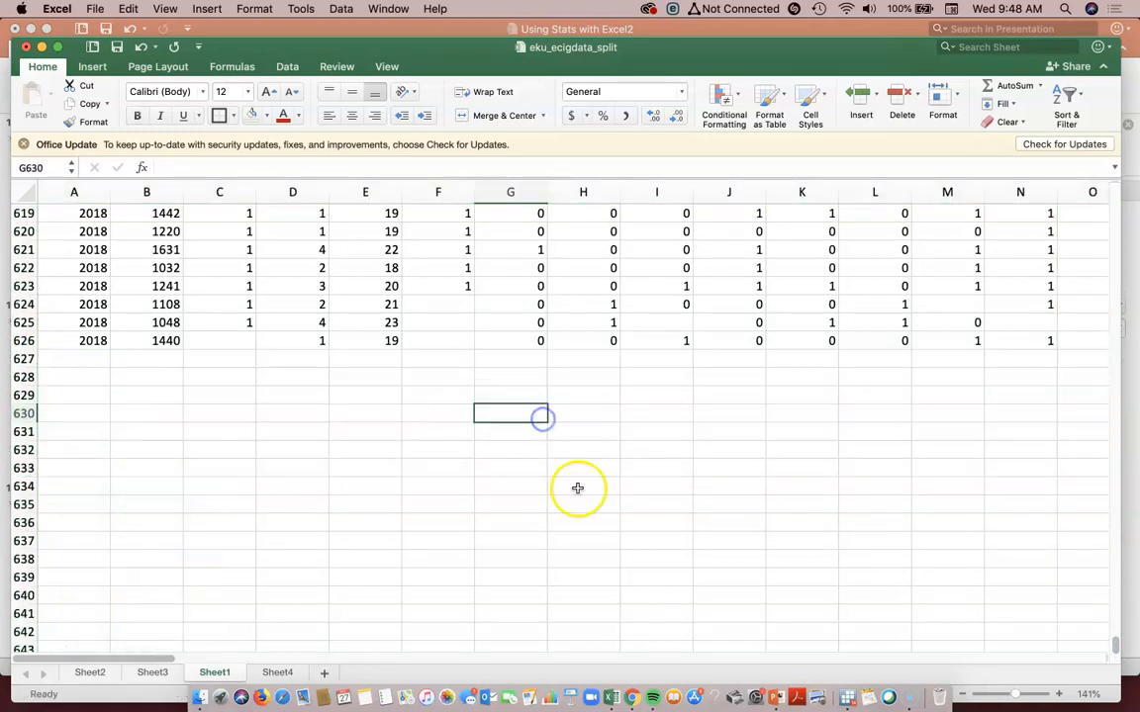
drag(1115, 645, 1019, 160)
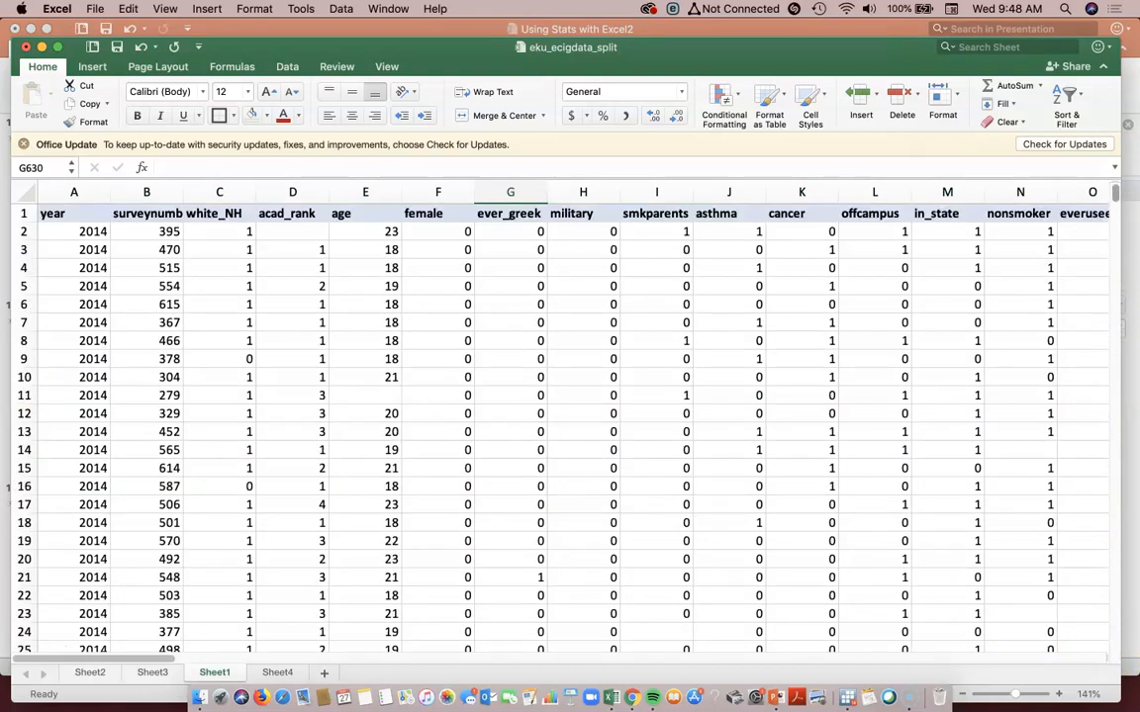
- Open the Histogram tool from the Data Analysis tools
click(125, 656)
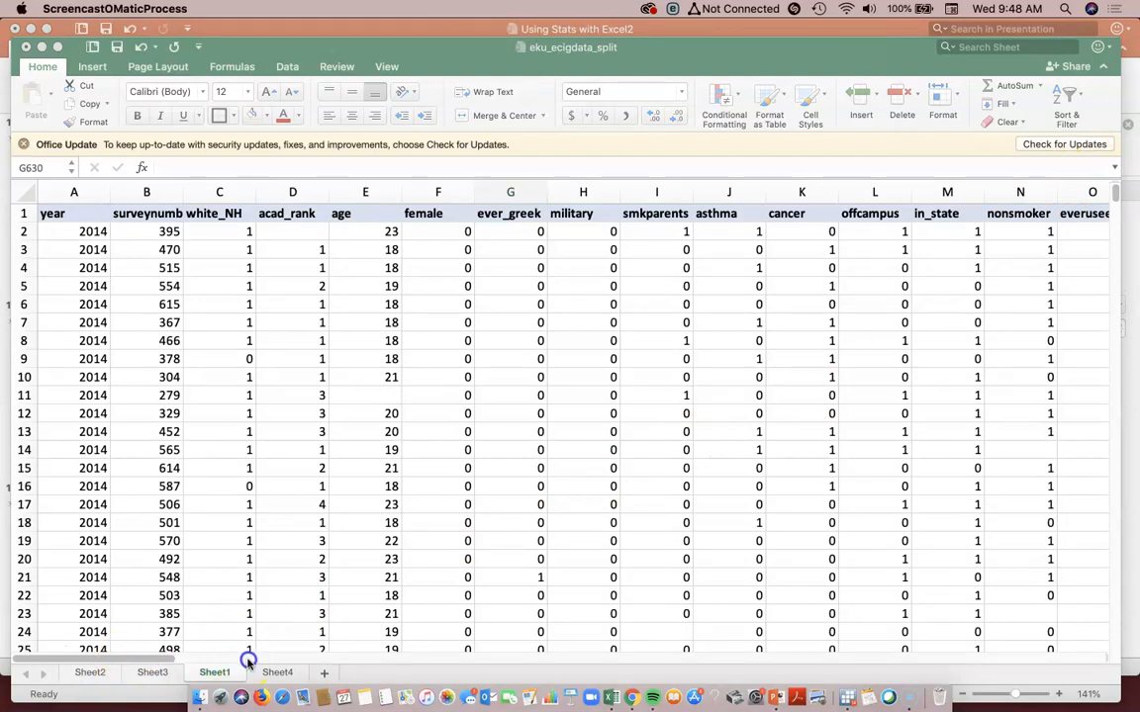
click(446, 65)
click(340, 8)
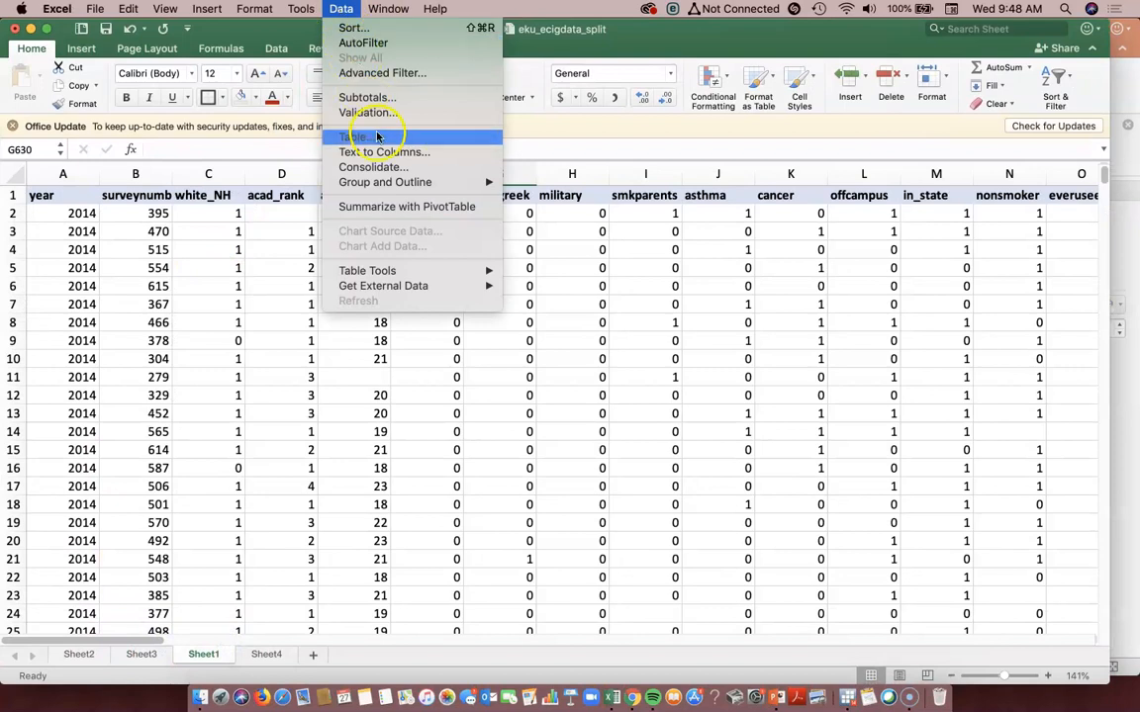
mouse_move(301, 9)
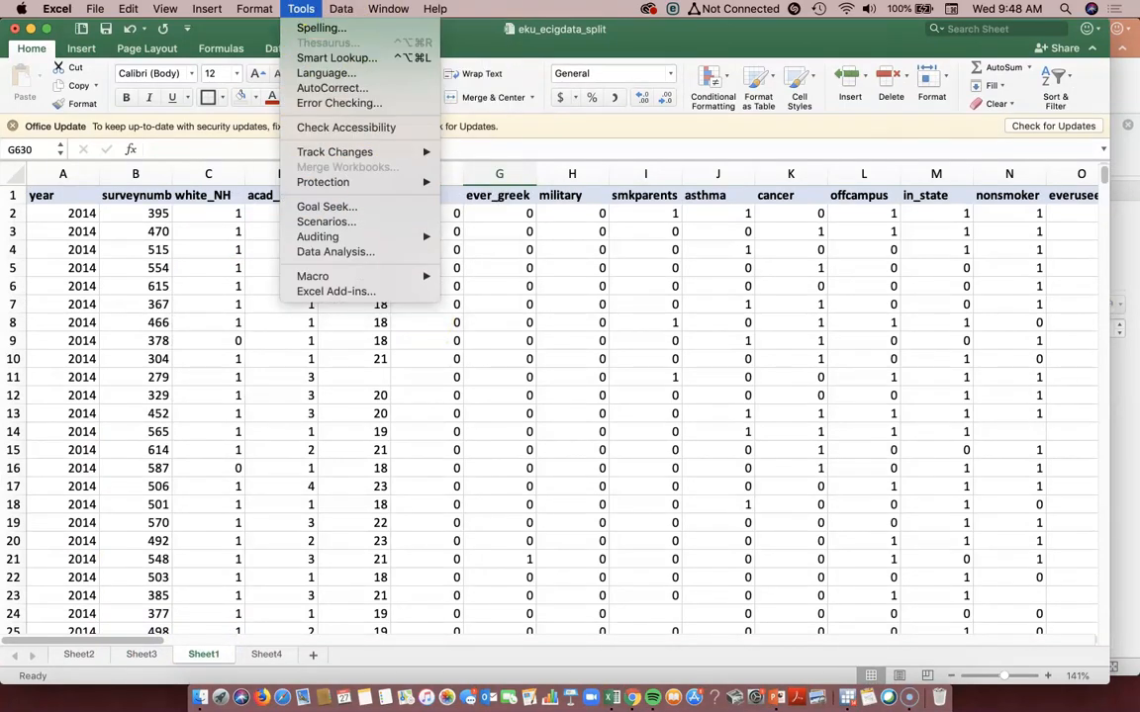
click(337, 253)
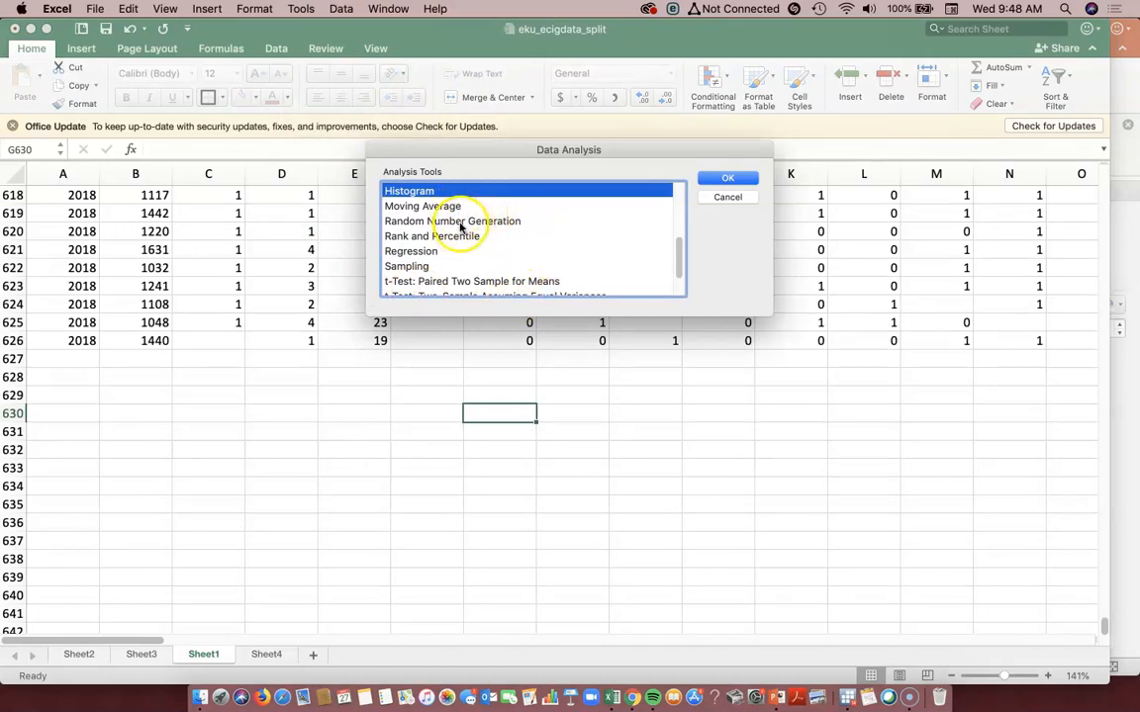
click(722, 179)
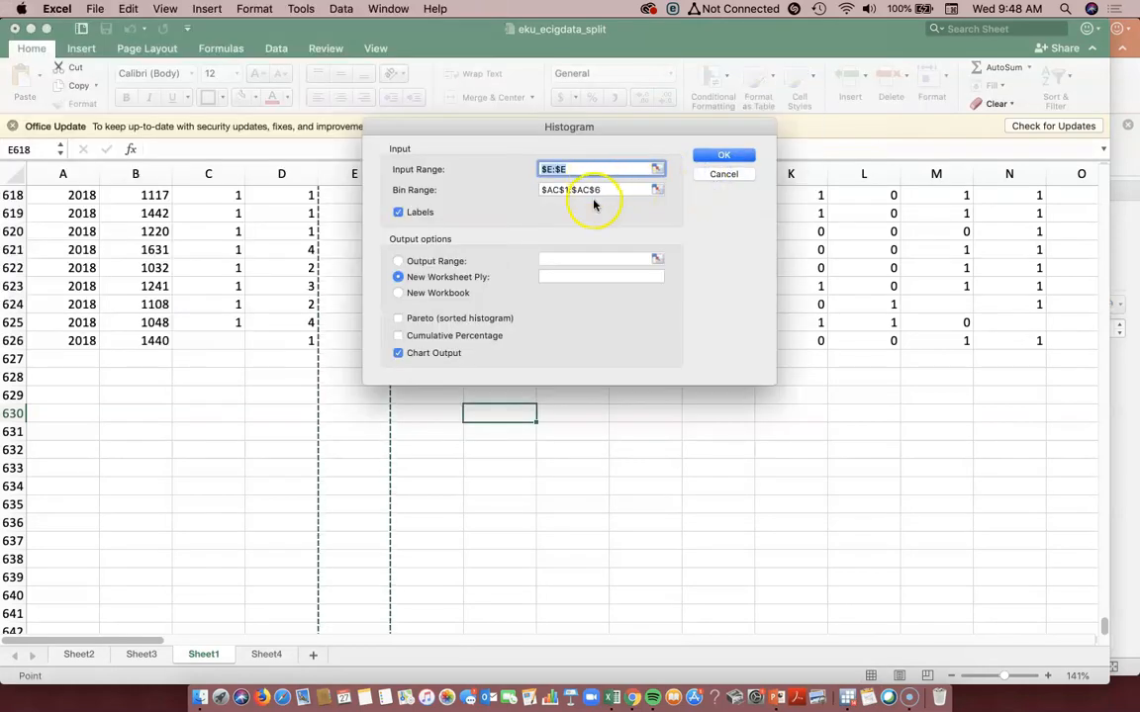
- Examine the histogram's input range and bin range against the age and Bins columns, and cancel the analysis
scroll(759, 452, up, 3)
drag(1104, 622, 1095, 159)
drag(436, 128, 555, 135)
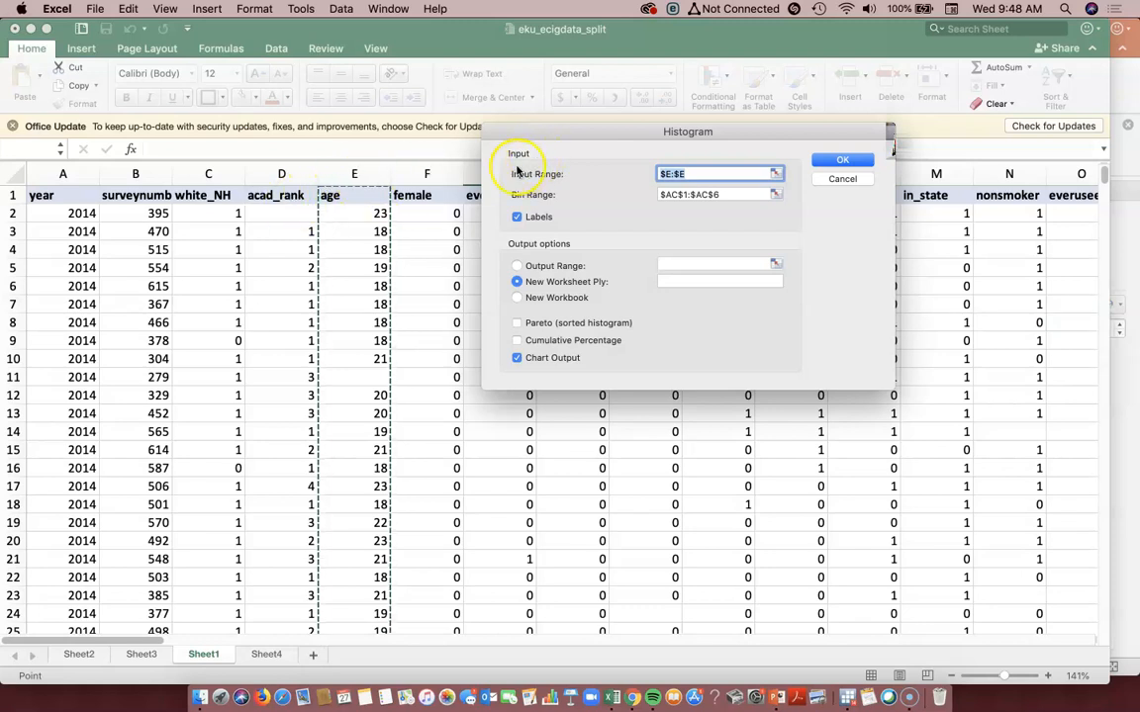
drag(544, 132, 564, 158)
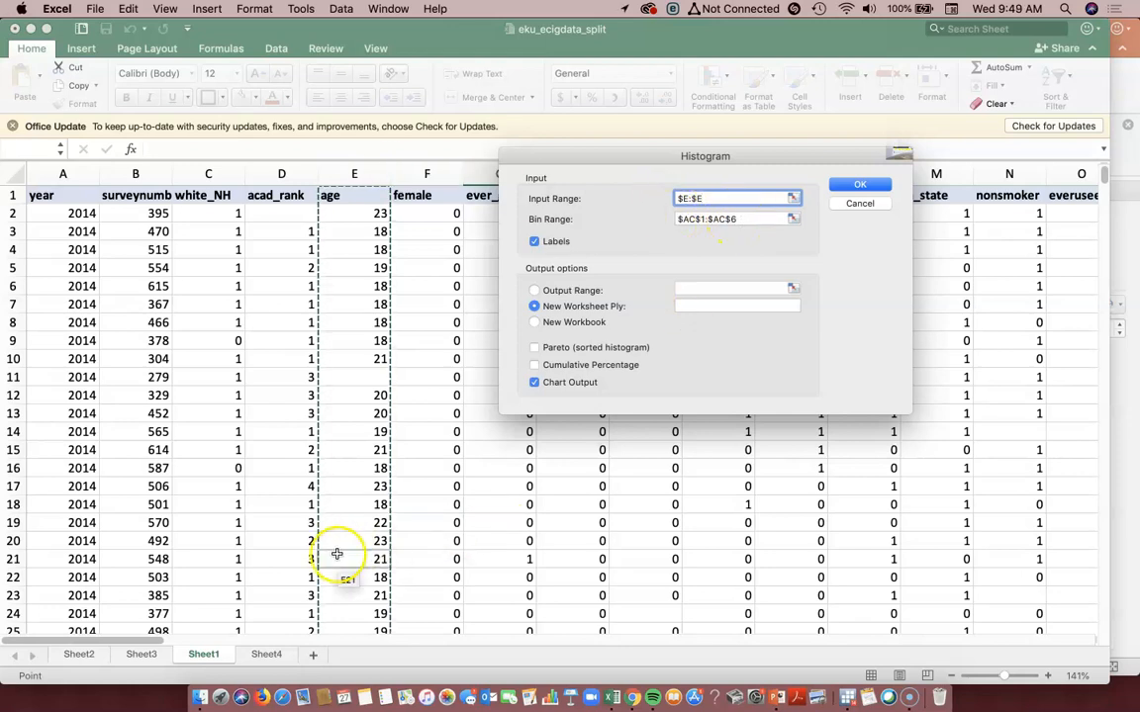
drag(775, 217, 652, 217)
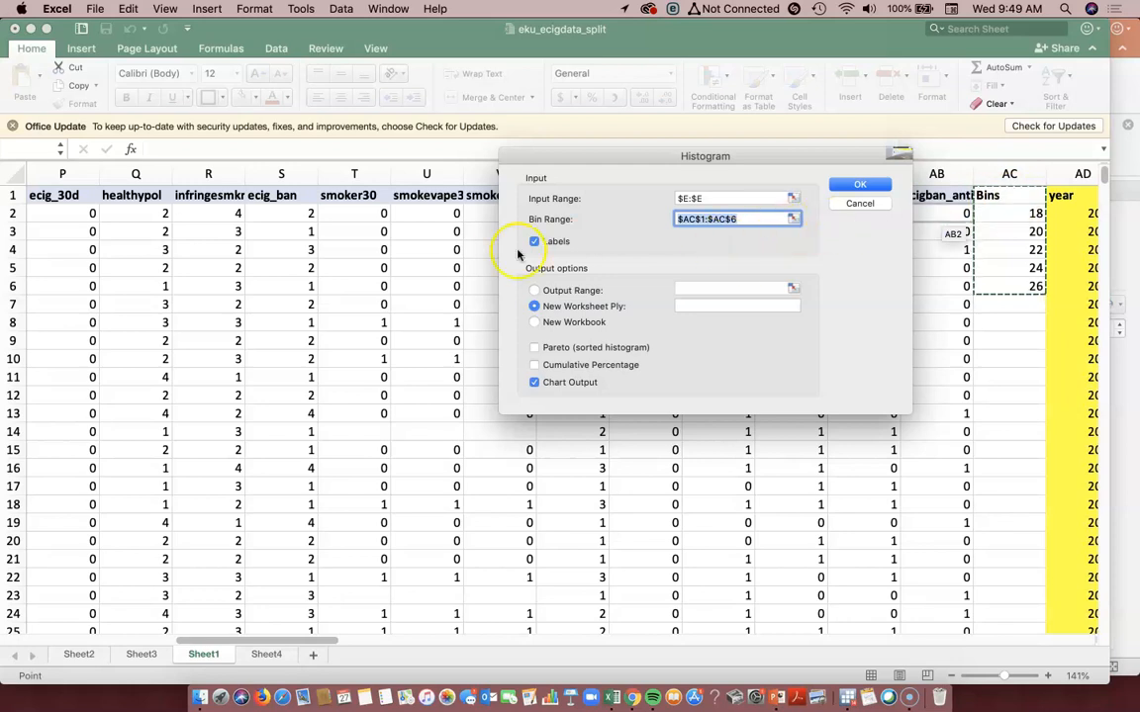
mouse_move(1005, 193)
mouse_down()
mouse_move(1006, 255)
mouse_move(1010, 216)
mouse_move(1000, 209)
mouse_up()
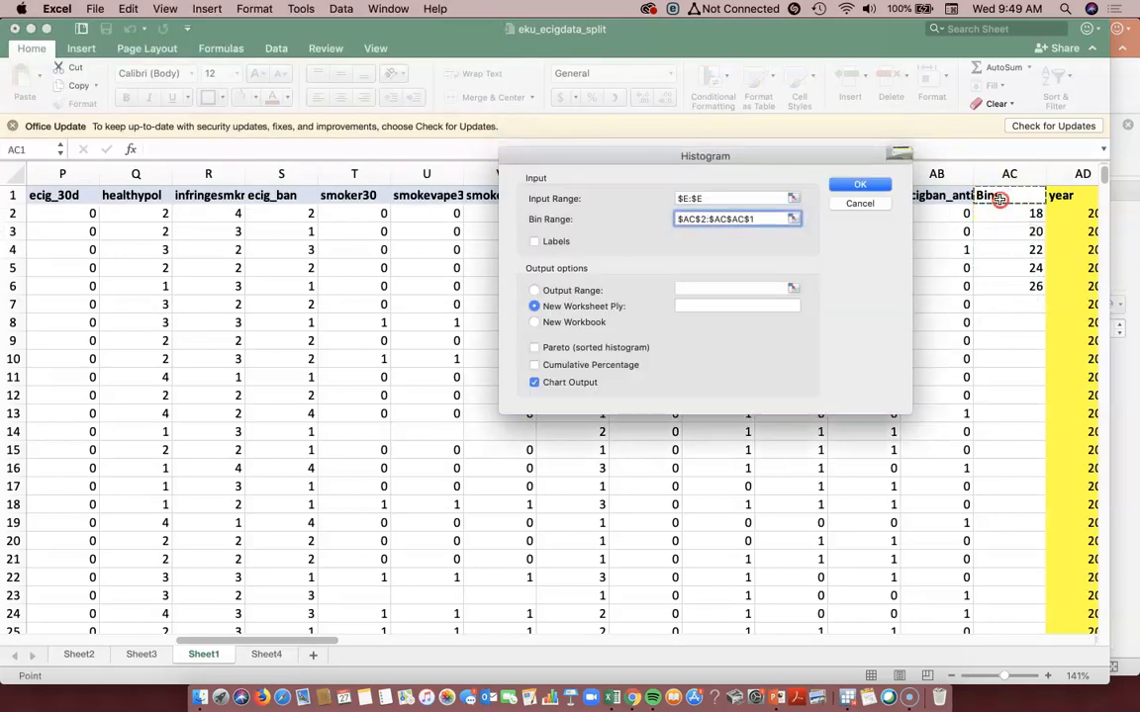
click(857, 204)
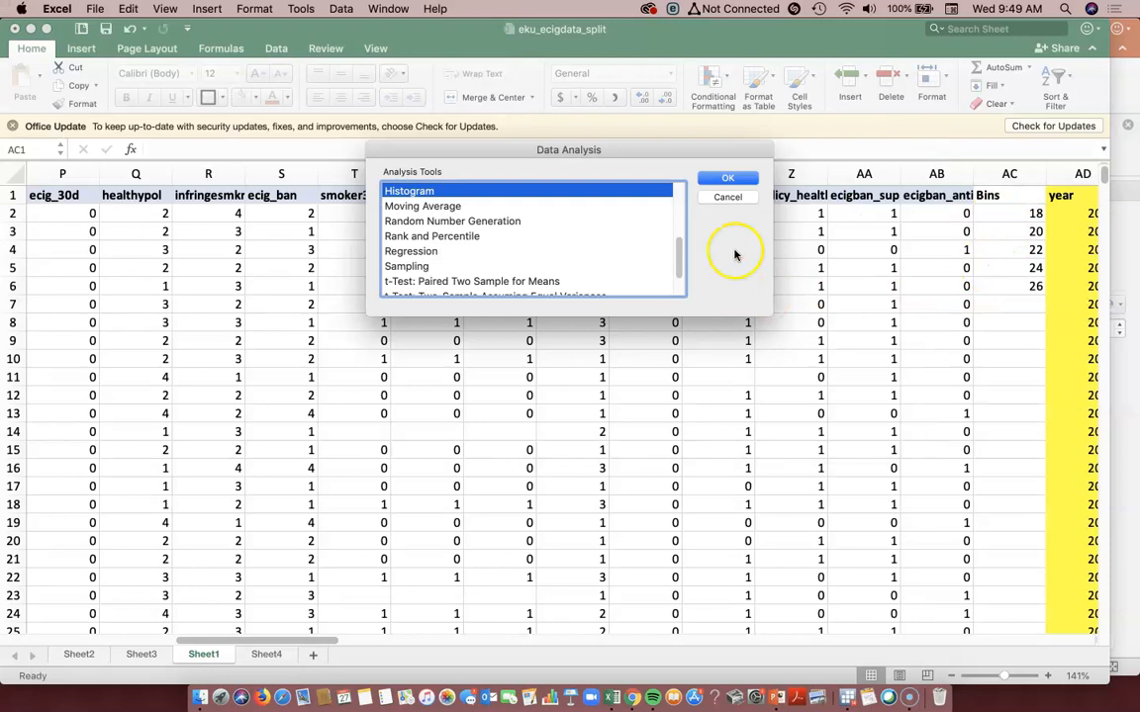
click(732, 200)
- Try deleting the whole Bins column AC, and undo the deletion
click(1008, 174)
right_click(1004, 174)
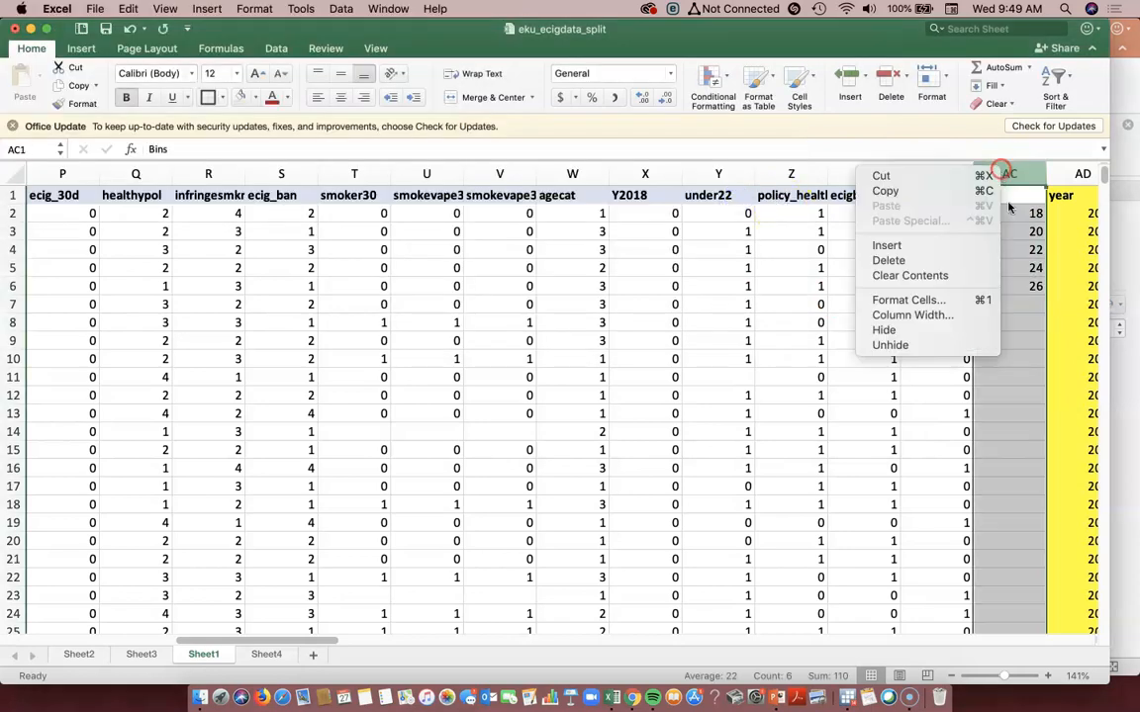
click(964, 259)
click(1007, 250)
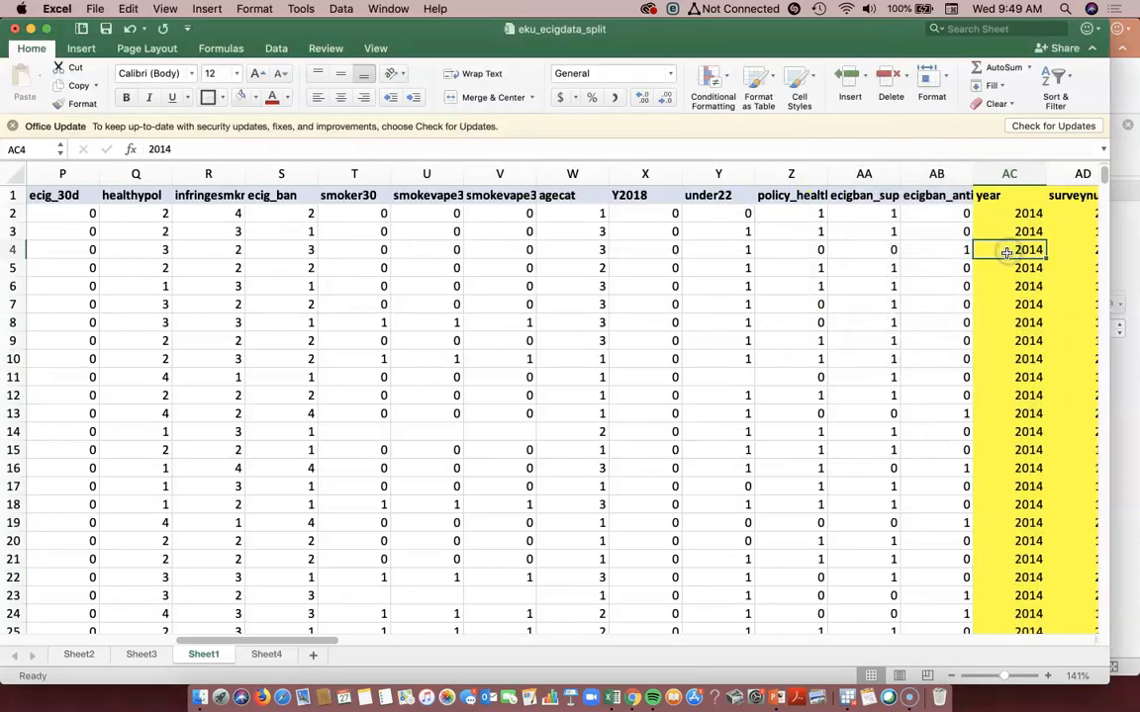
key(super+z)
- Clear the Bins header and its values from AC1:AC6, keeping column AC as an empty separator
click(1009, 232)
click(1006, 205)
drag(1007, 195, 1012, 287)
key(Delete)
click(1009, 199)
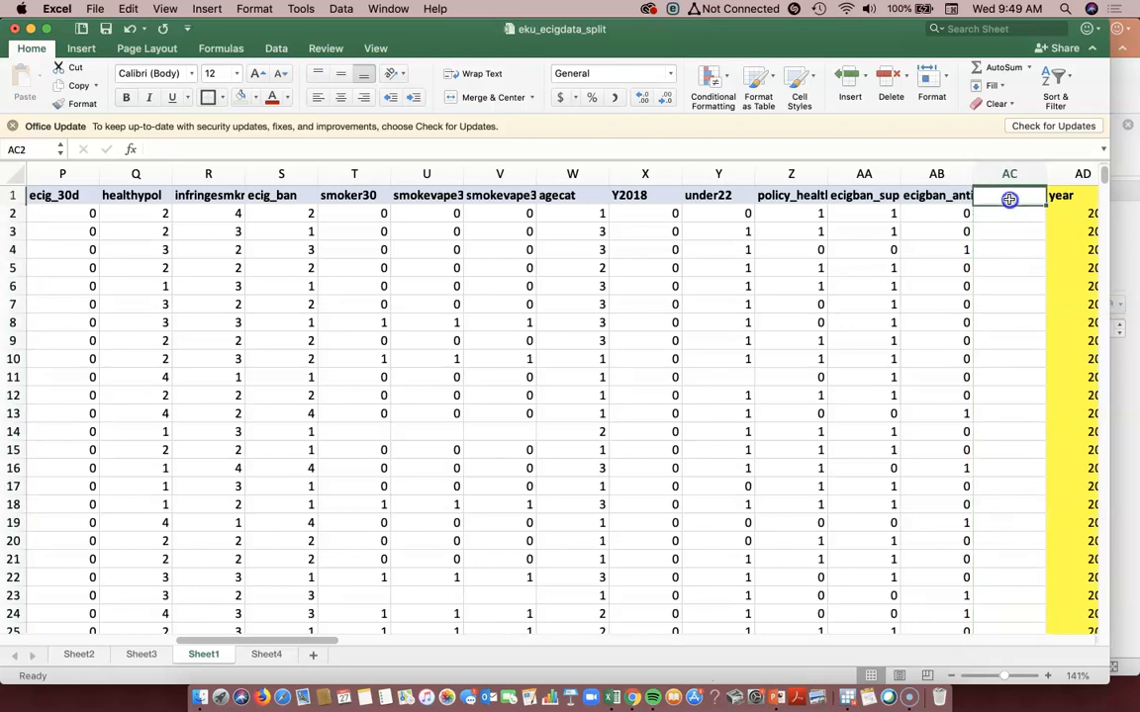
drag(267, 649, 181, 648)
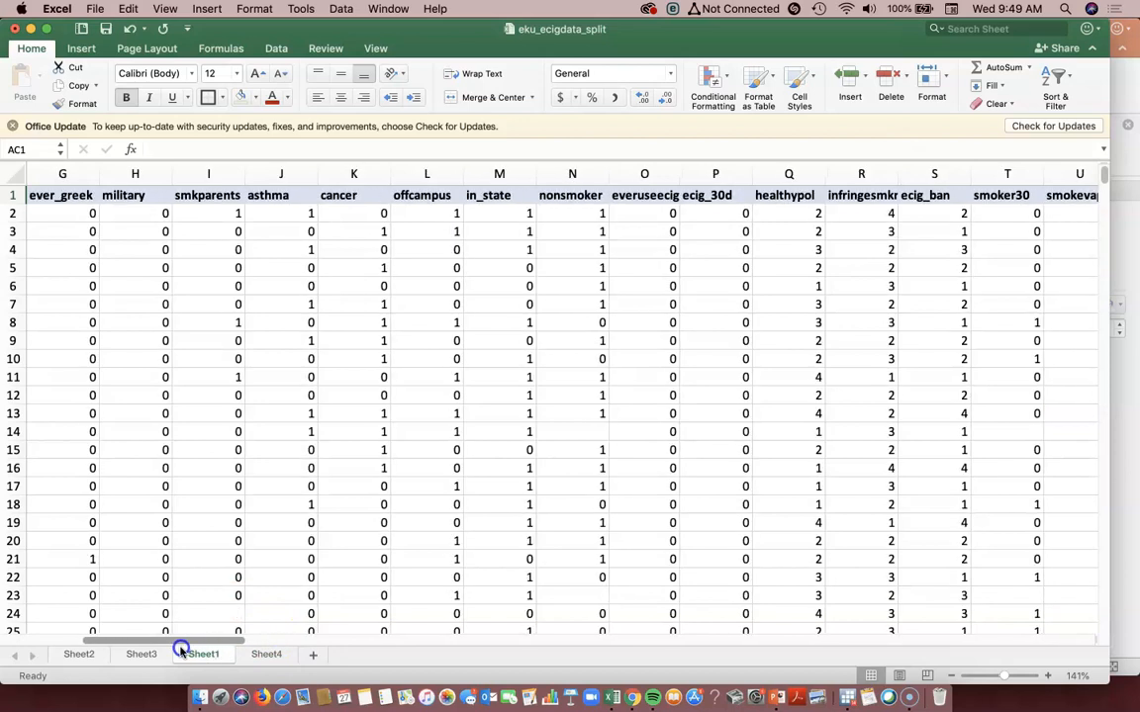
- Switch to Stata and look over the e-cigarette dataset in the editable Data Editor
click(852, 706)
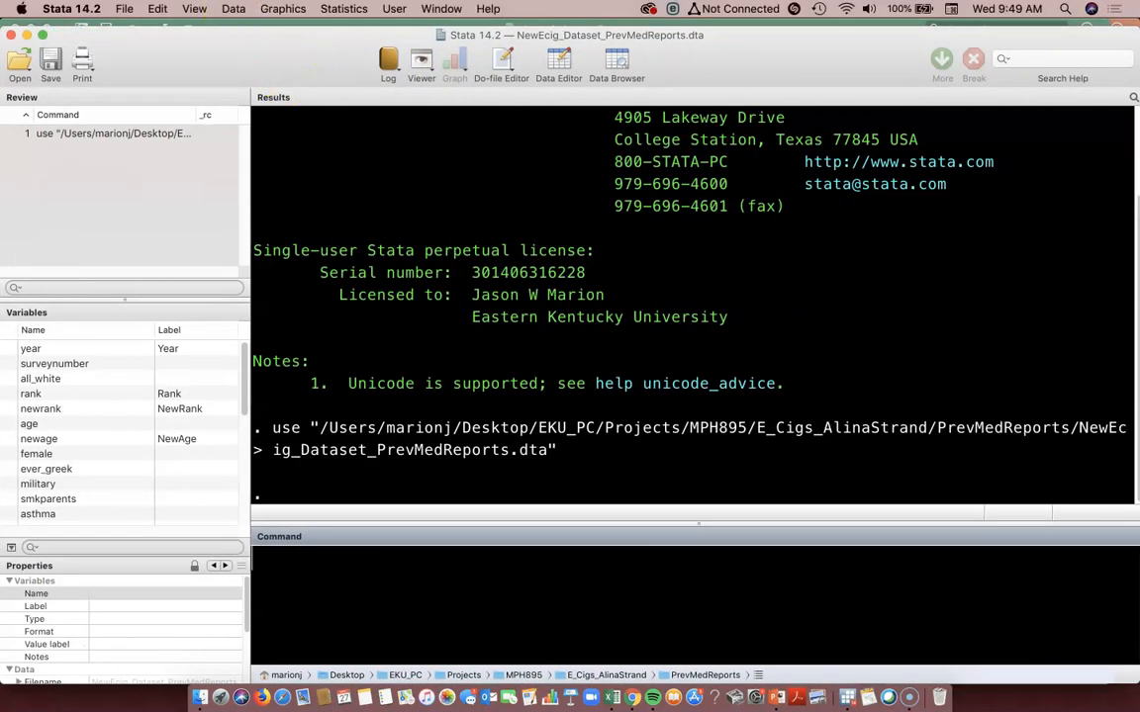
click(233, 8)
mouse_move(254, 51)
click(412, 51)
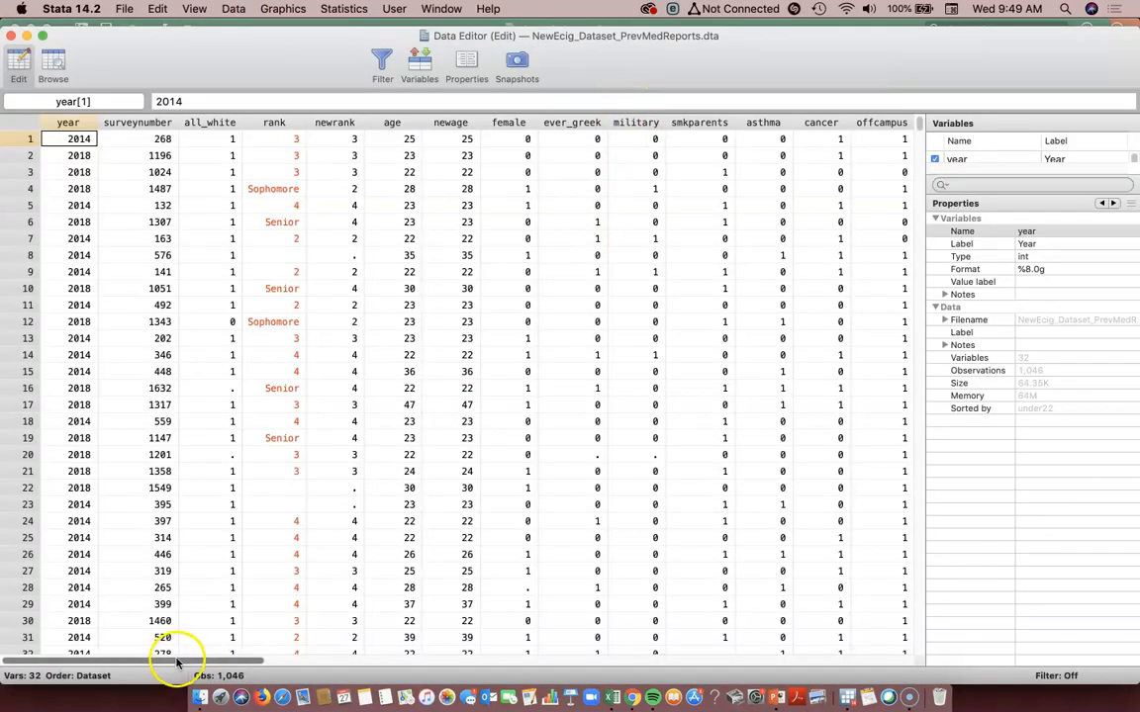
drag(165, 661, 174, 624)
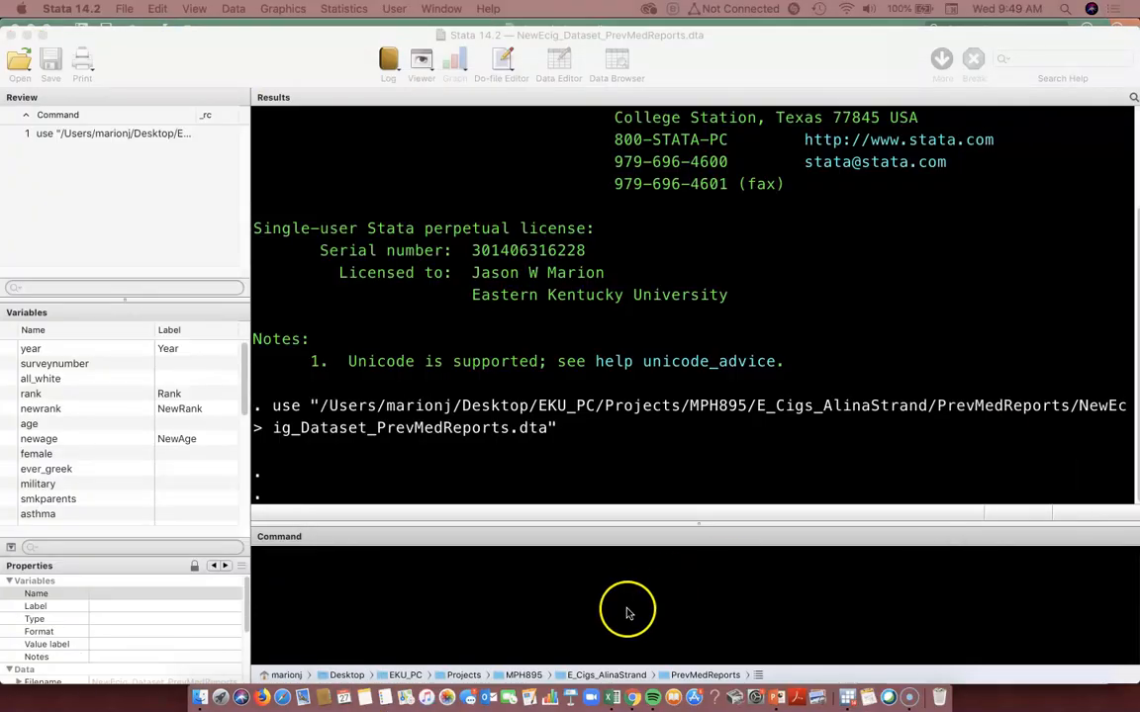
- Sort the Stata dataset by age, and re-sort it by everuseecig
click(626, 612)
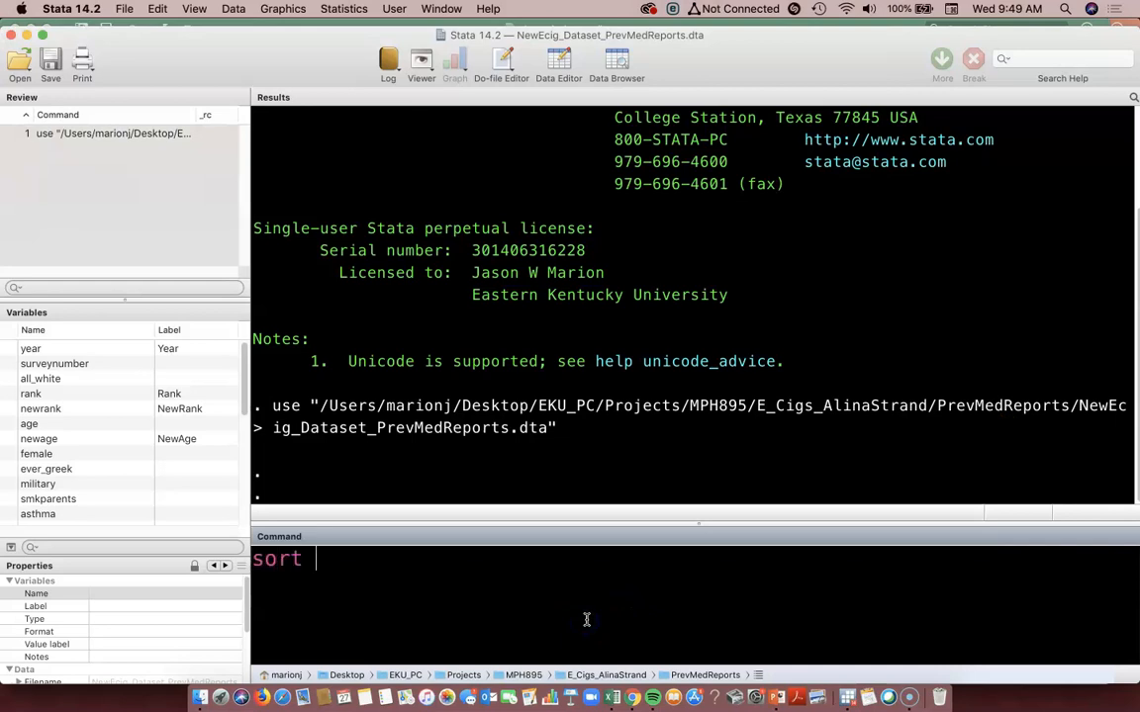
key(Return)
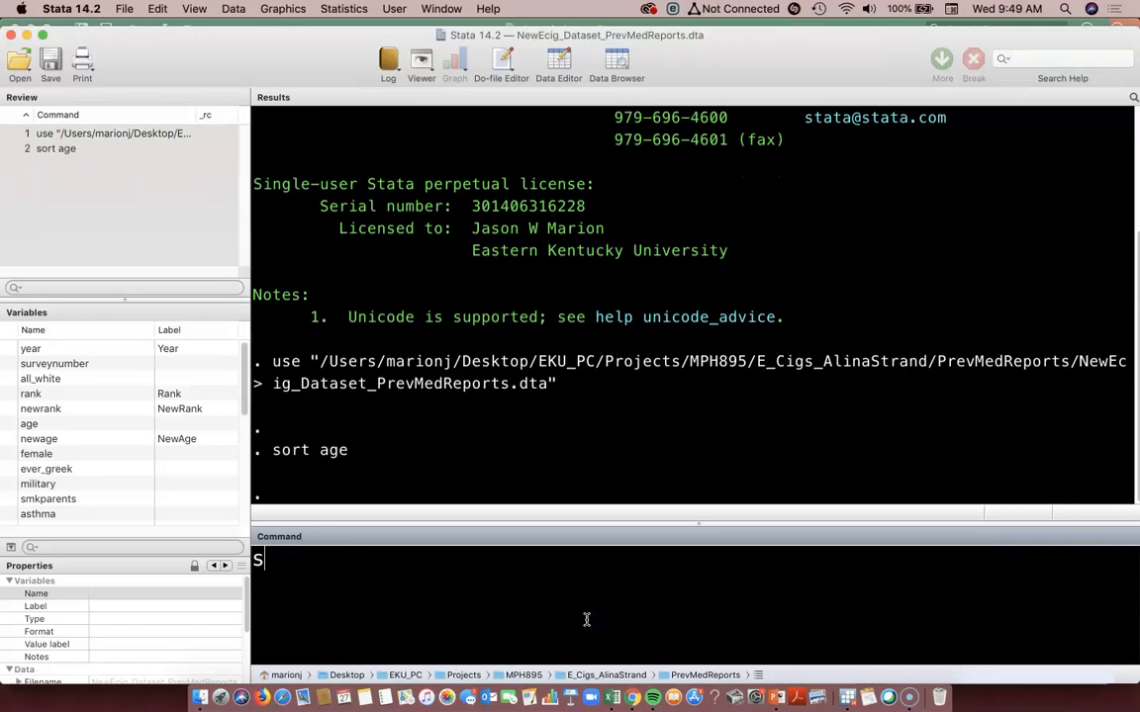
scroll(119, 495, down, 5)
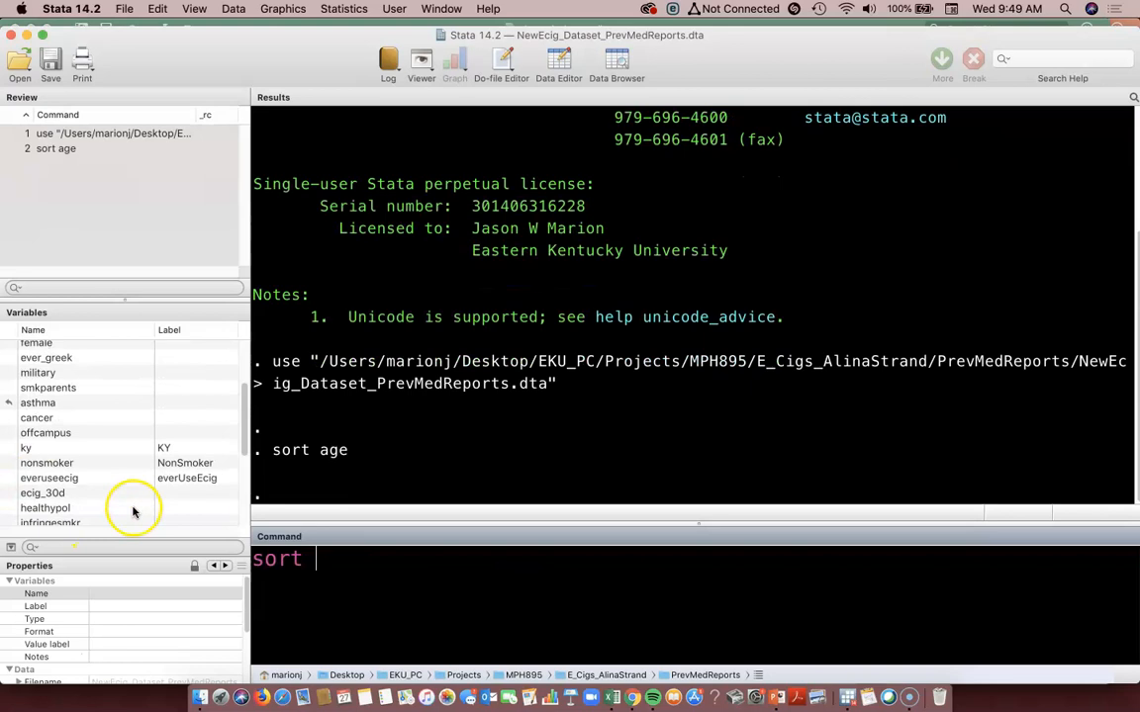
click(99, 478)
double_click(115, 478)
key(Return)
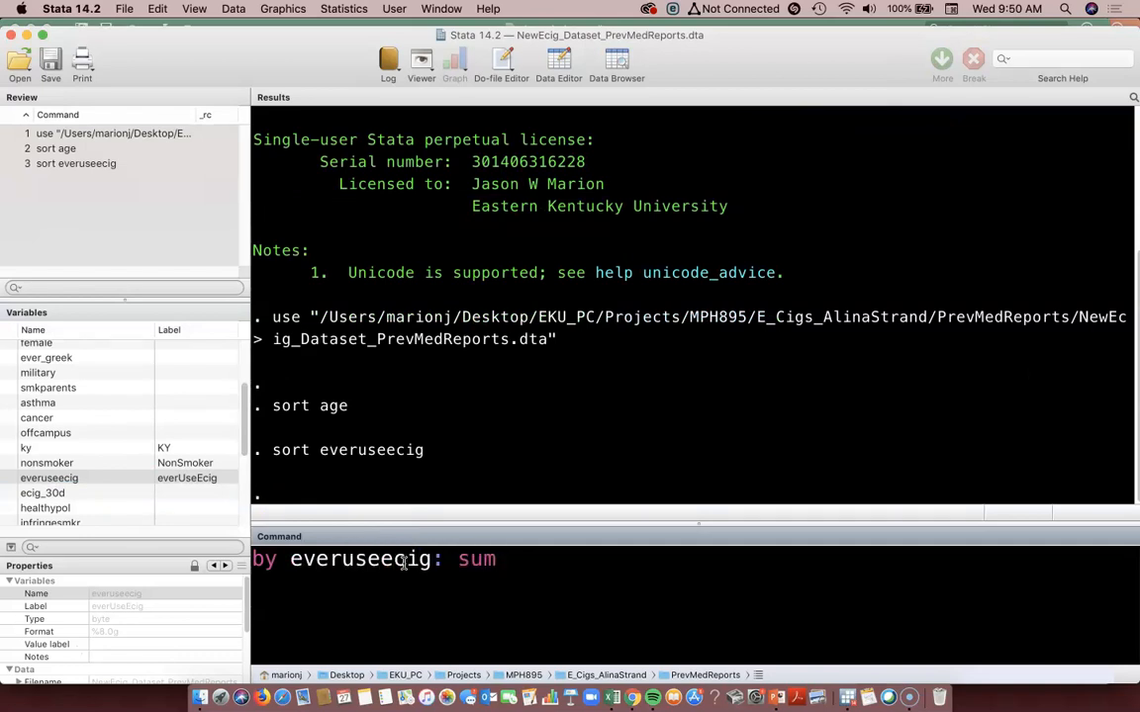
- Summarize age separately for each everuseecig group with "by everuseecig: sum age" and display the complete output
key(Return)
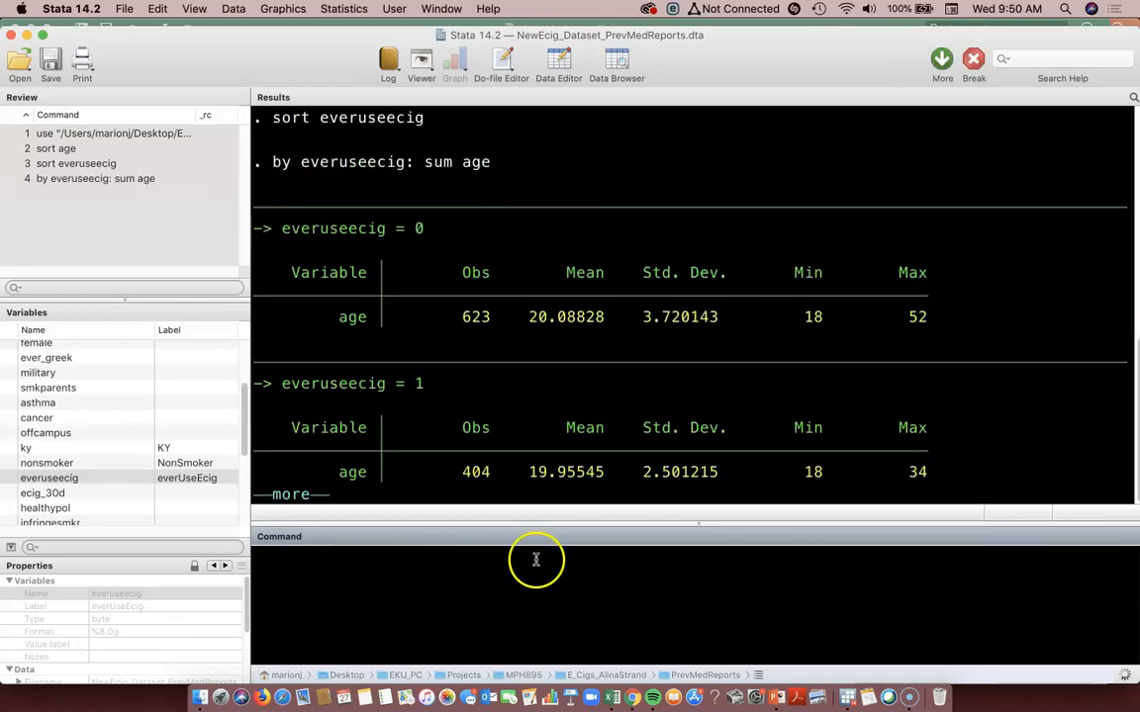
click(292, 494)
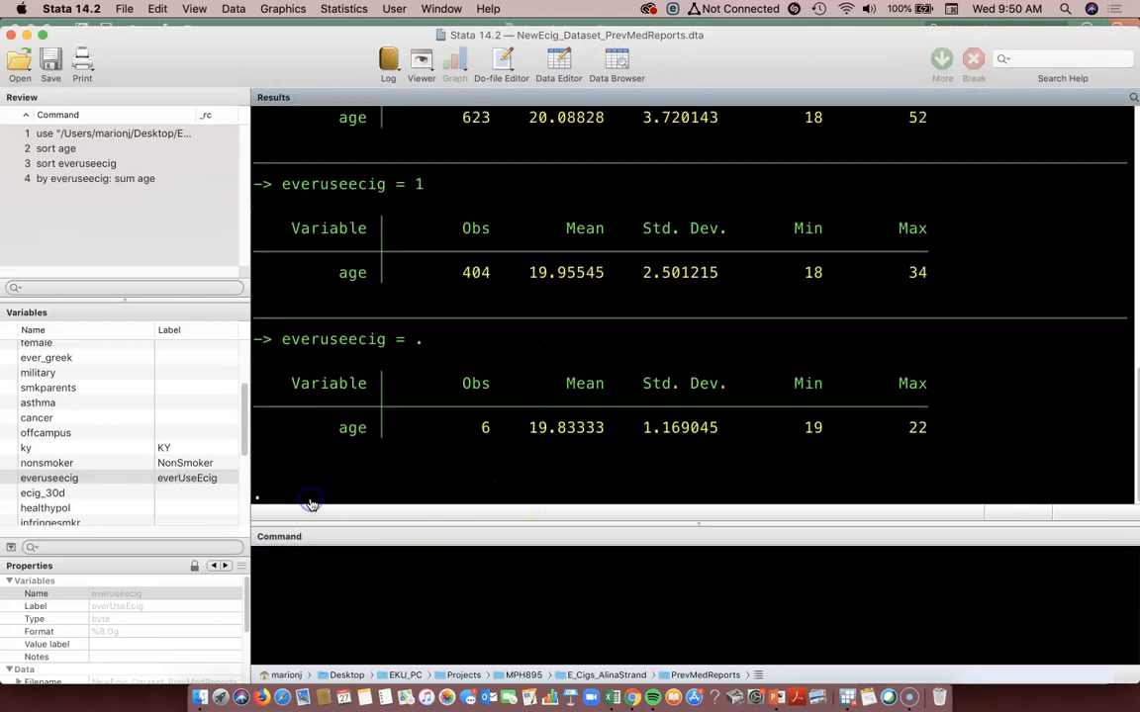
scroll(625, 403, up, 3)
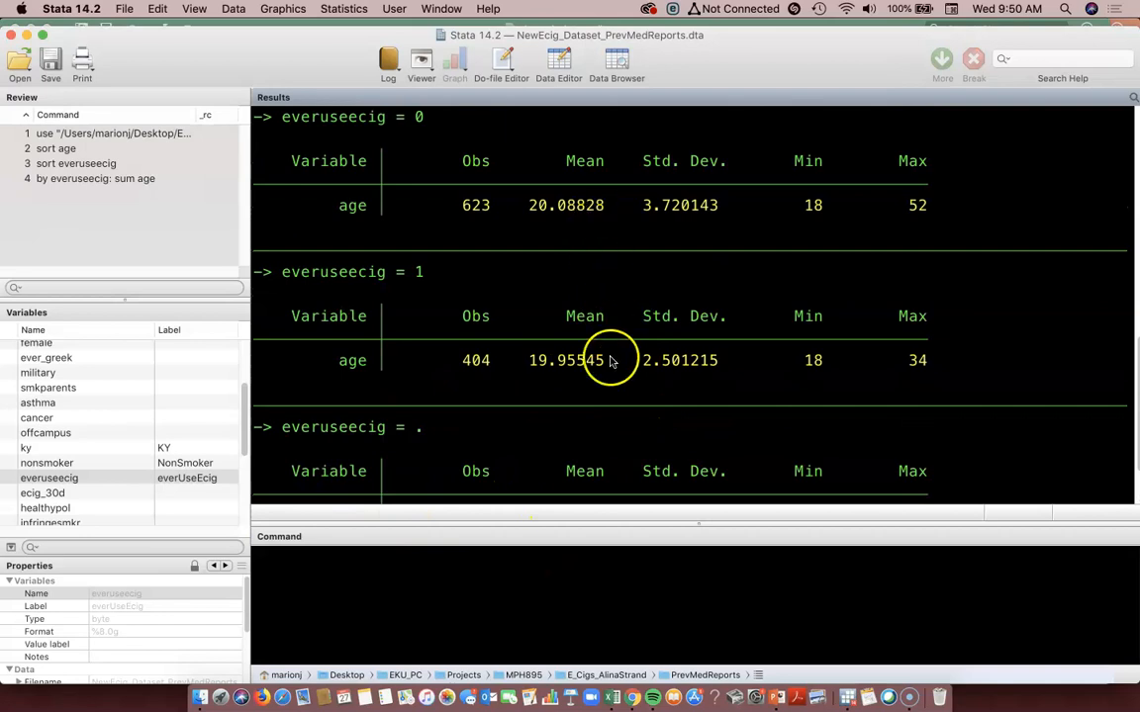
click(137, 178)
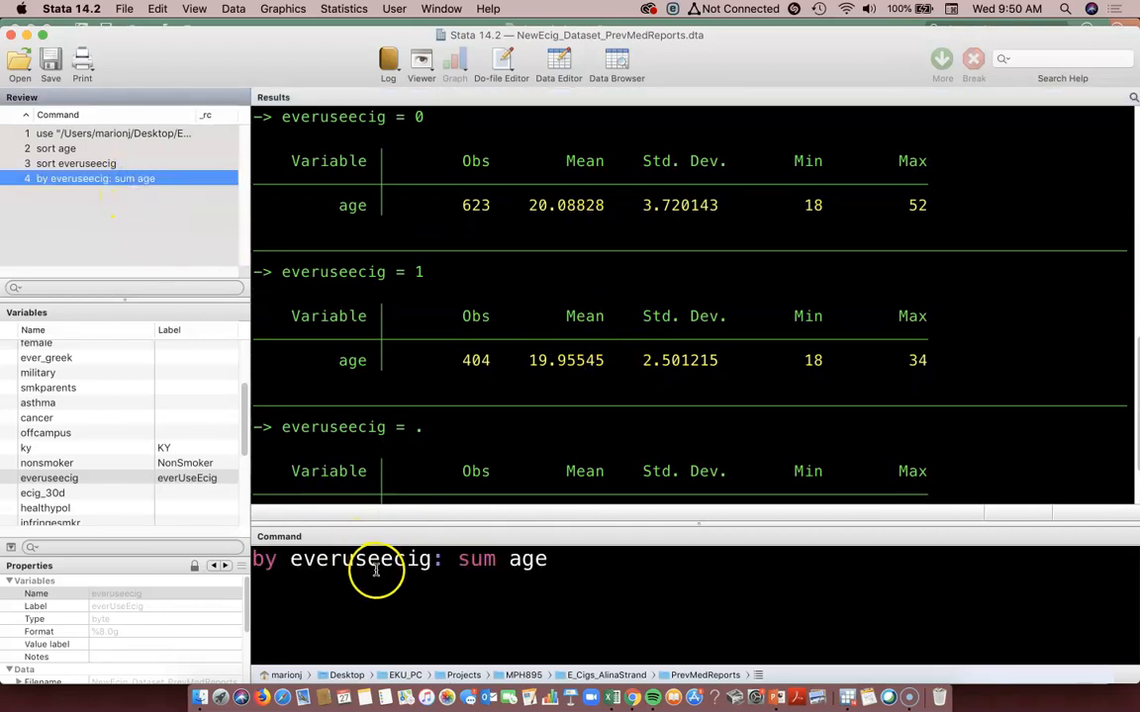
click(432, 564)
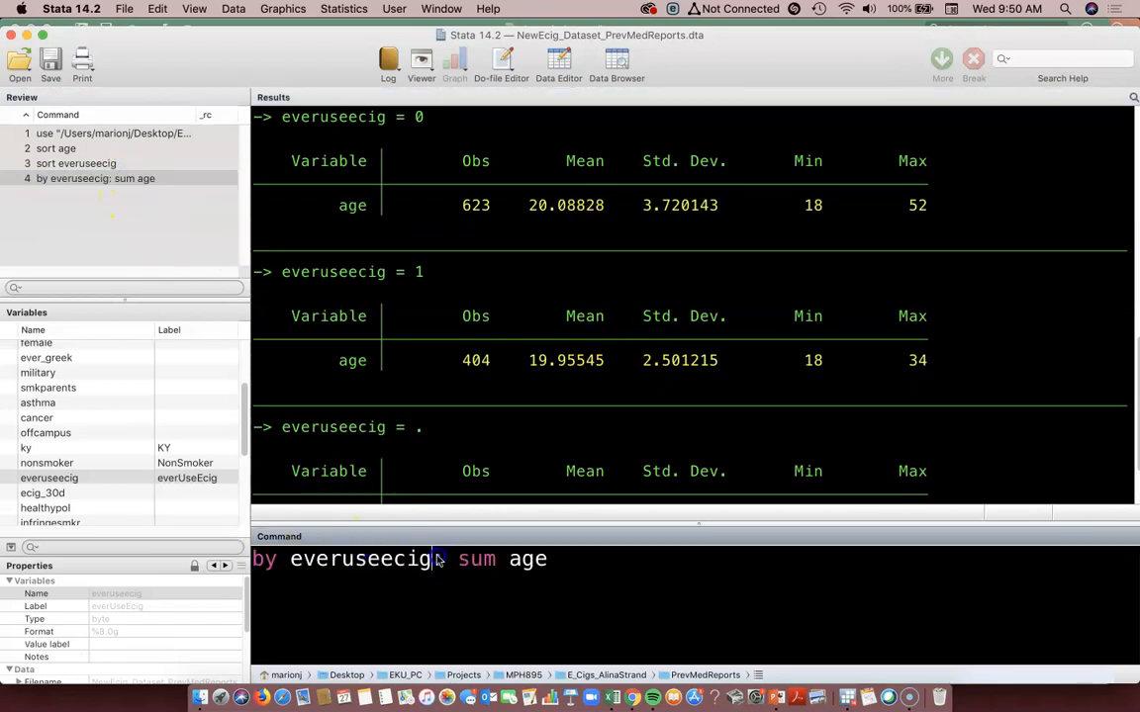
triple_click(436, 561)
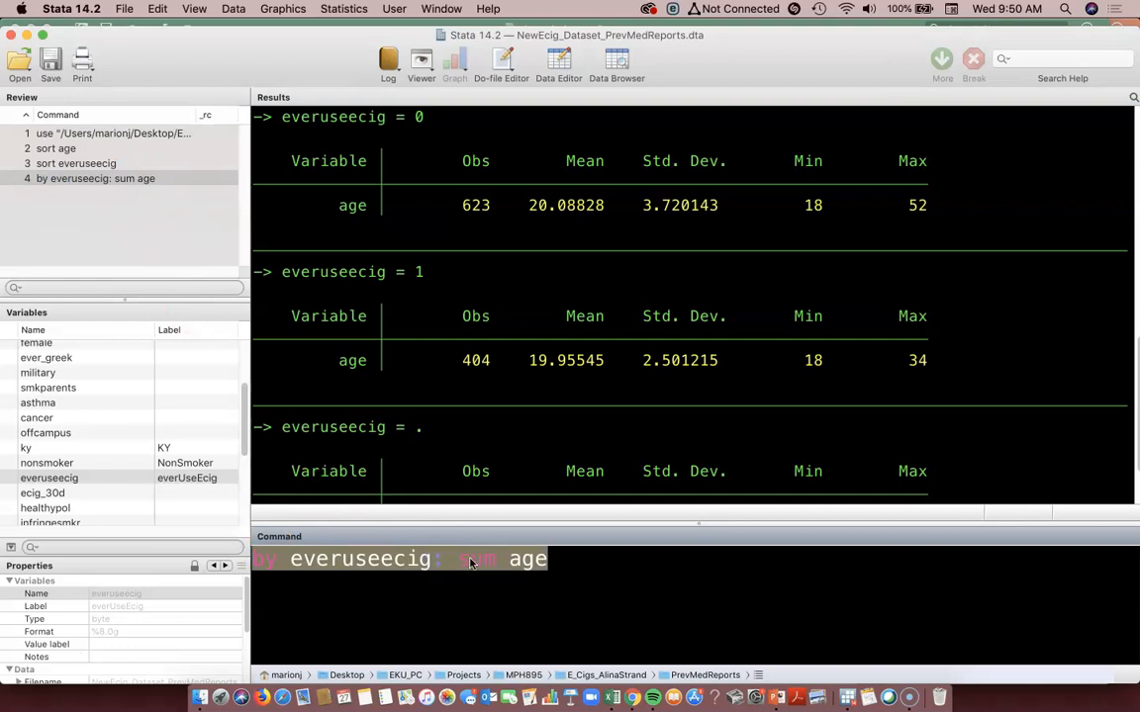
click(463, 561)
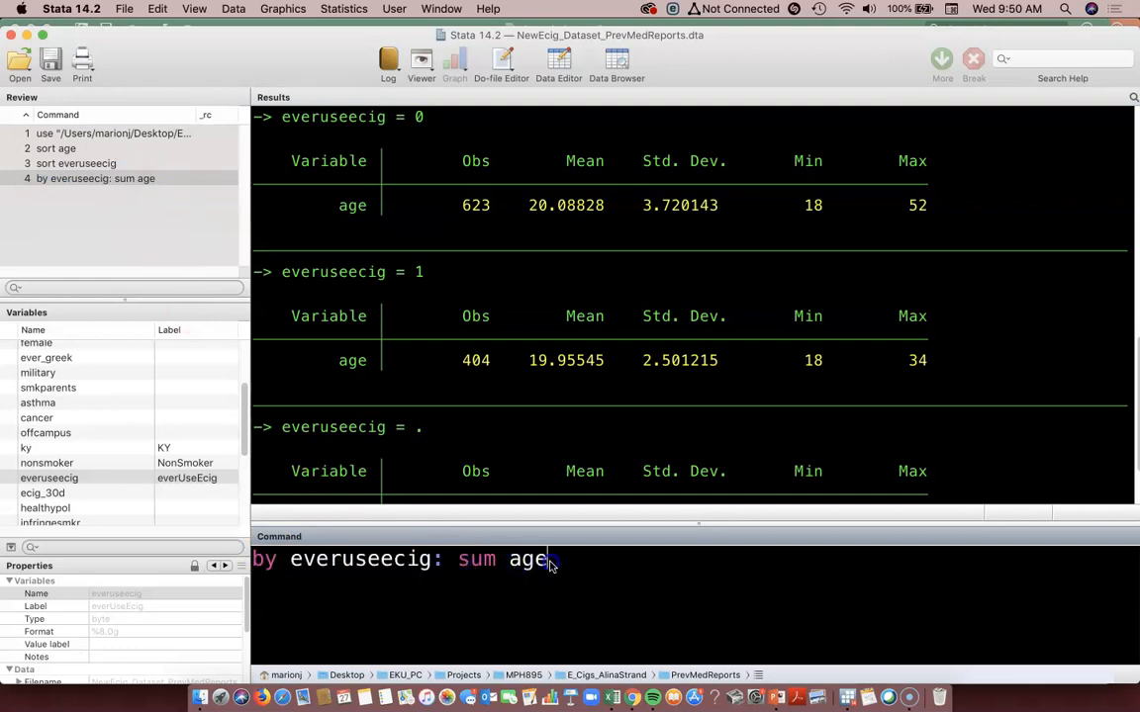
triple_click(390, 559)
key(BackSpace)
click(303, 10)
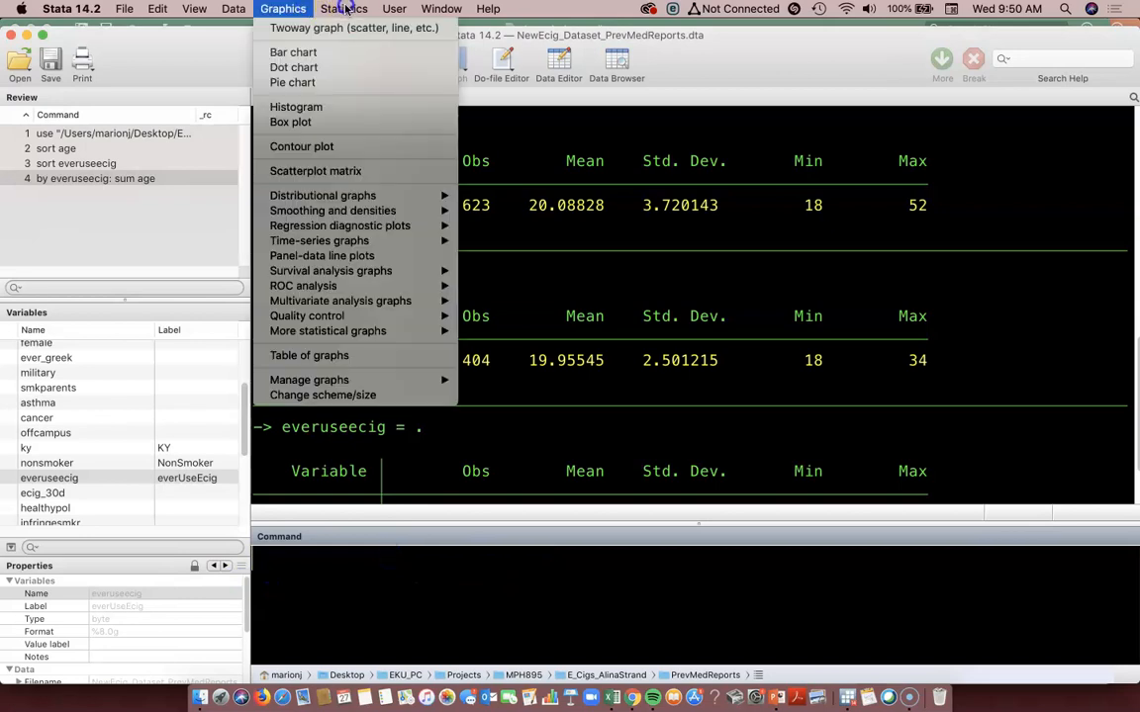
click(348, 29)
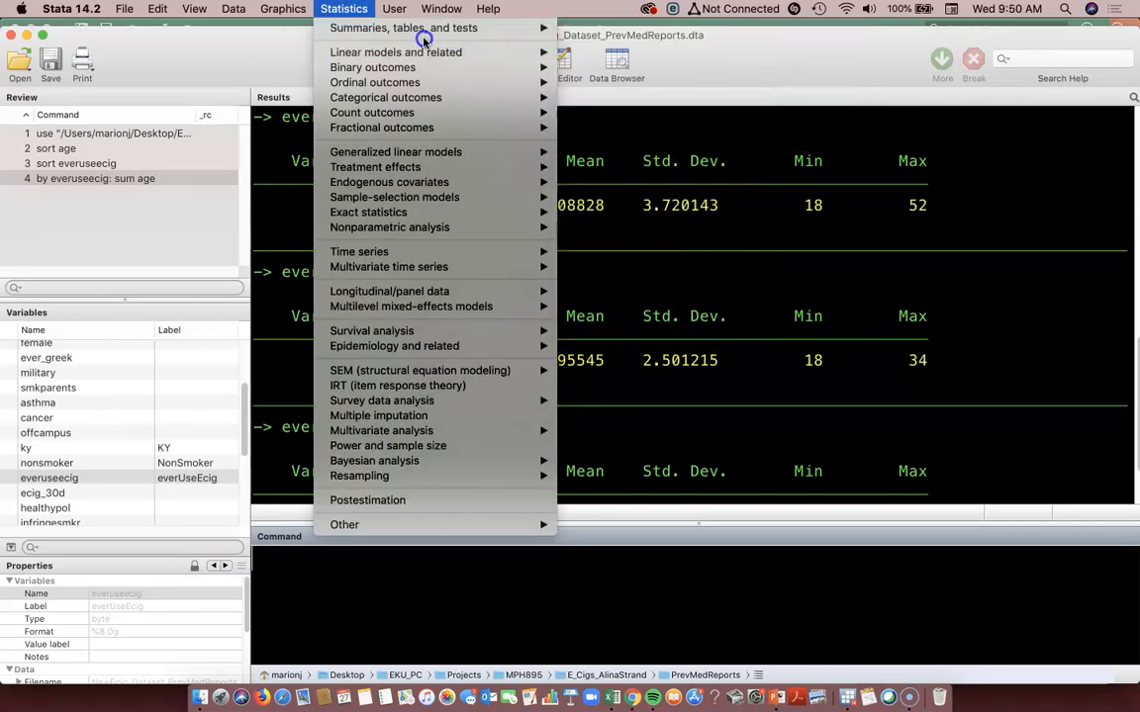
click(673, 59)
click(687, 95)
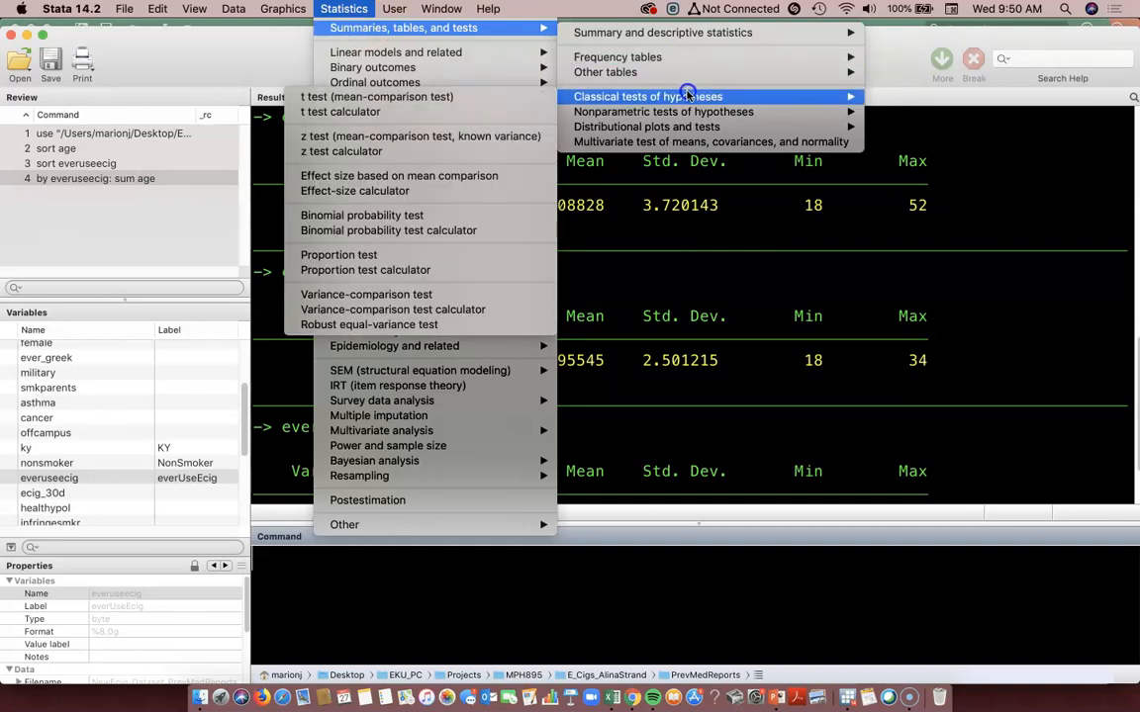
click(689, 127)
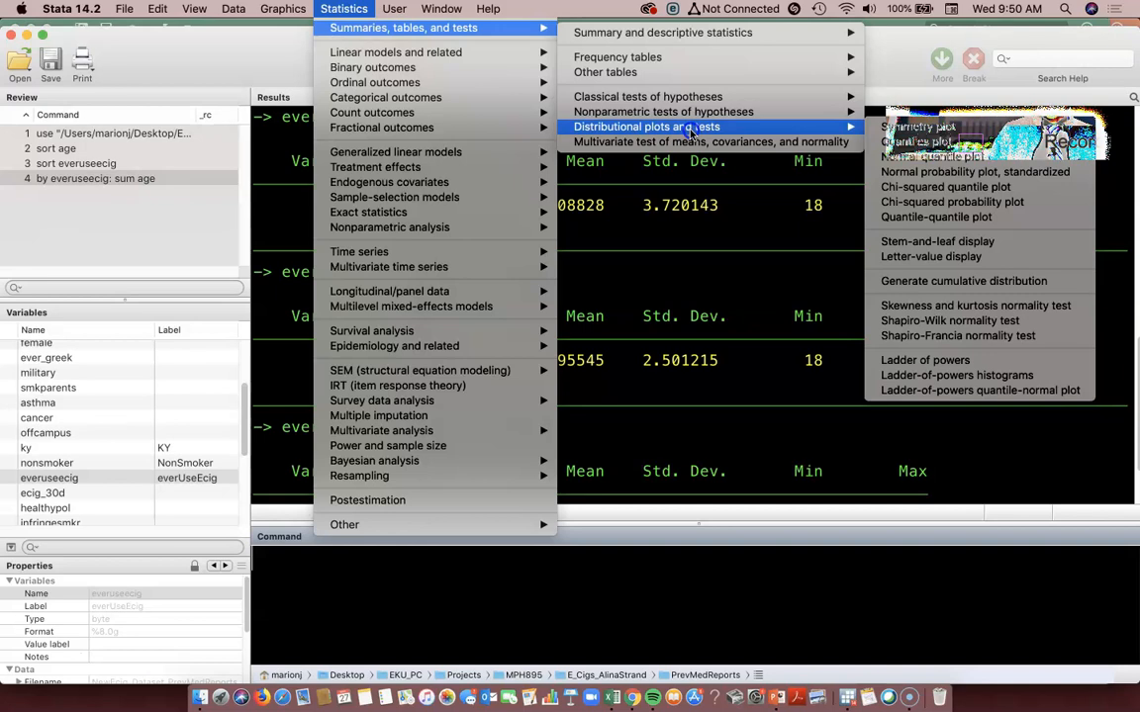
click(114, 605)
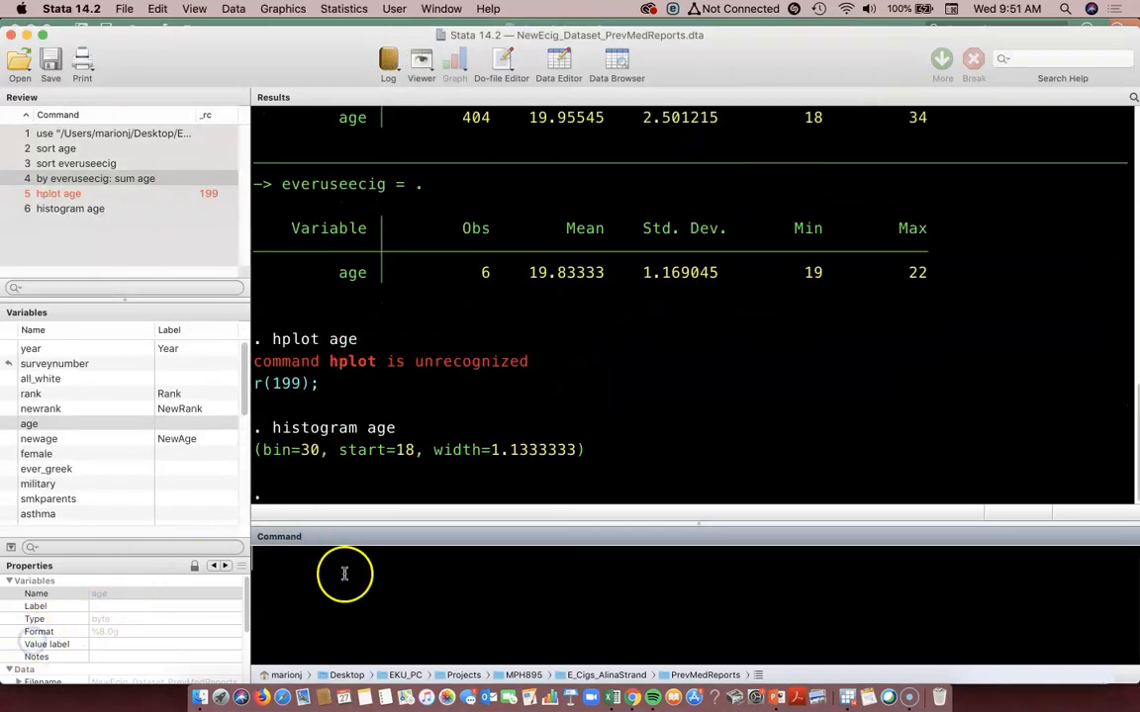
- Plot a histogram of age for the whole dataset, and close the graph after viewing it
click(337, 558)
text(histogram age)
key(Return)
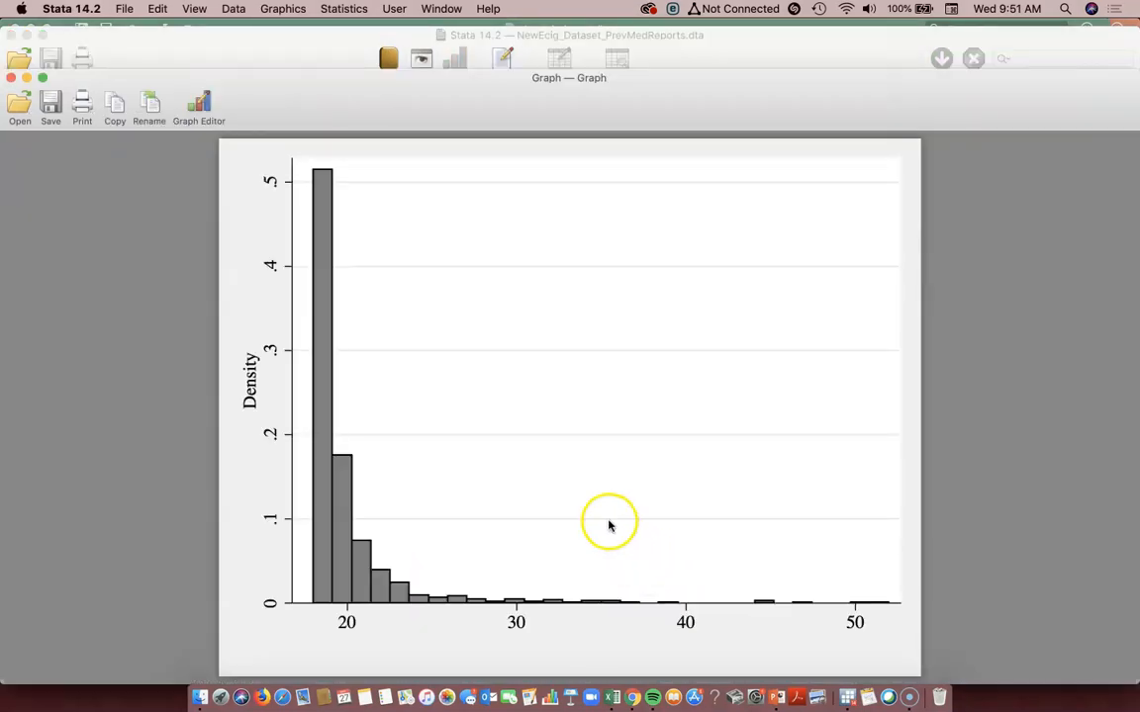
click(13, 78)
- Try to plot age histograms by group with the prefix command "by everuseecig: histogram age"
click(384, 566)
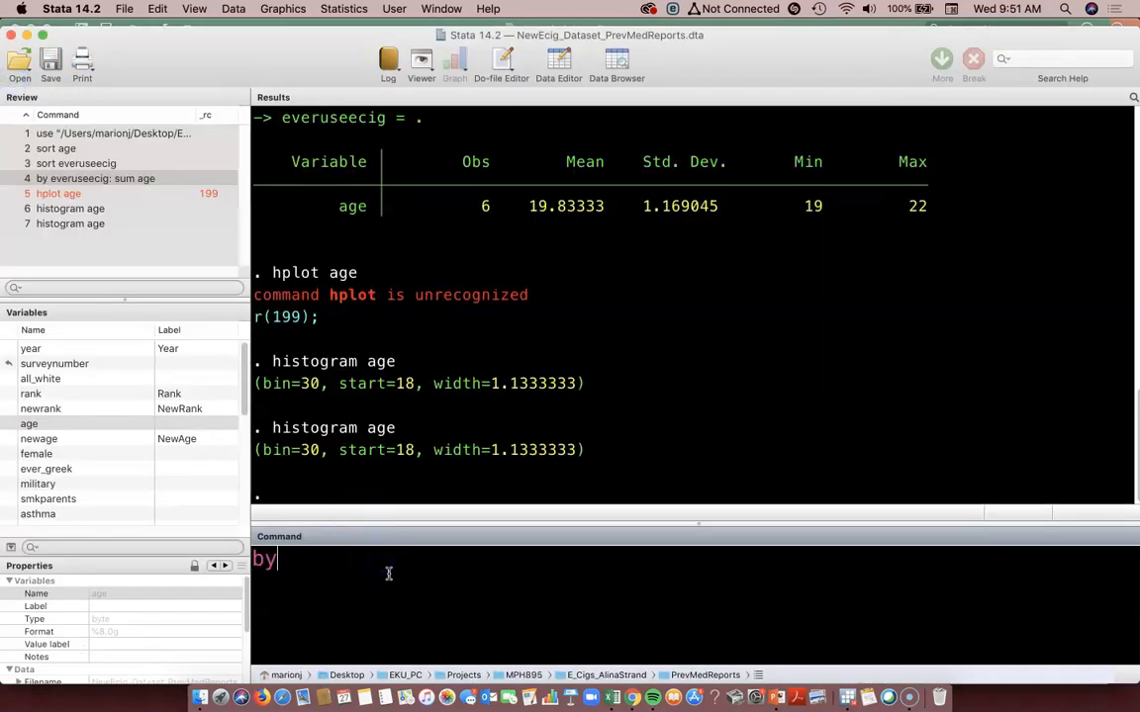
scroll(76, 445, down, 5)
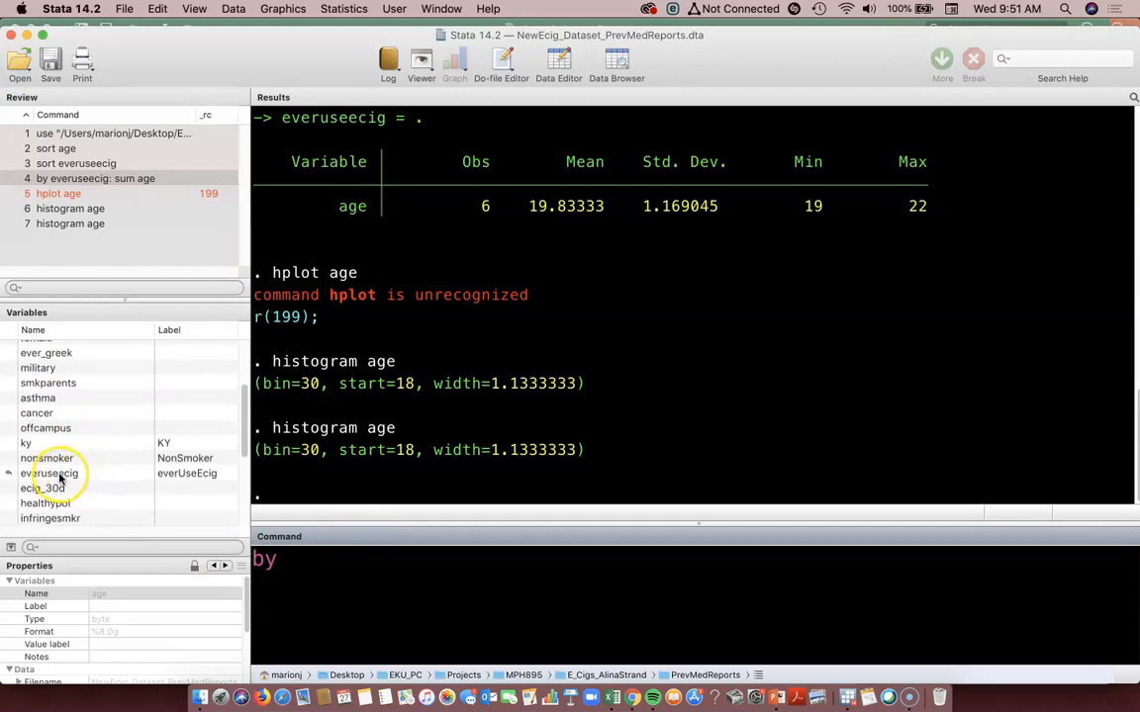
double_click(55, 474)
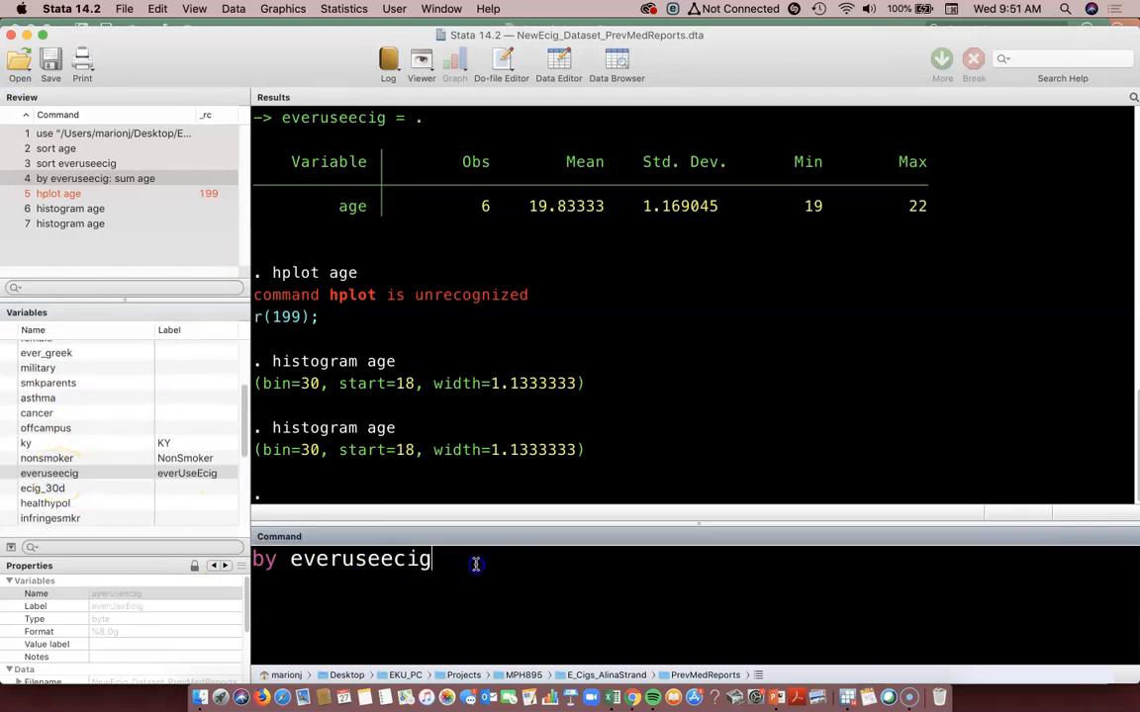
text(: histogram age)
key(Return)
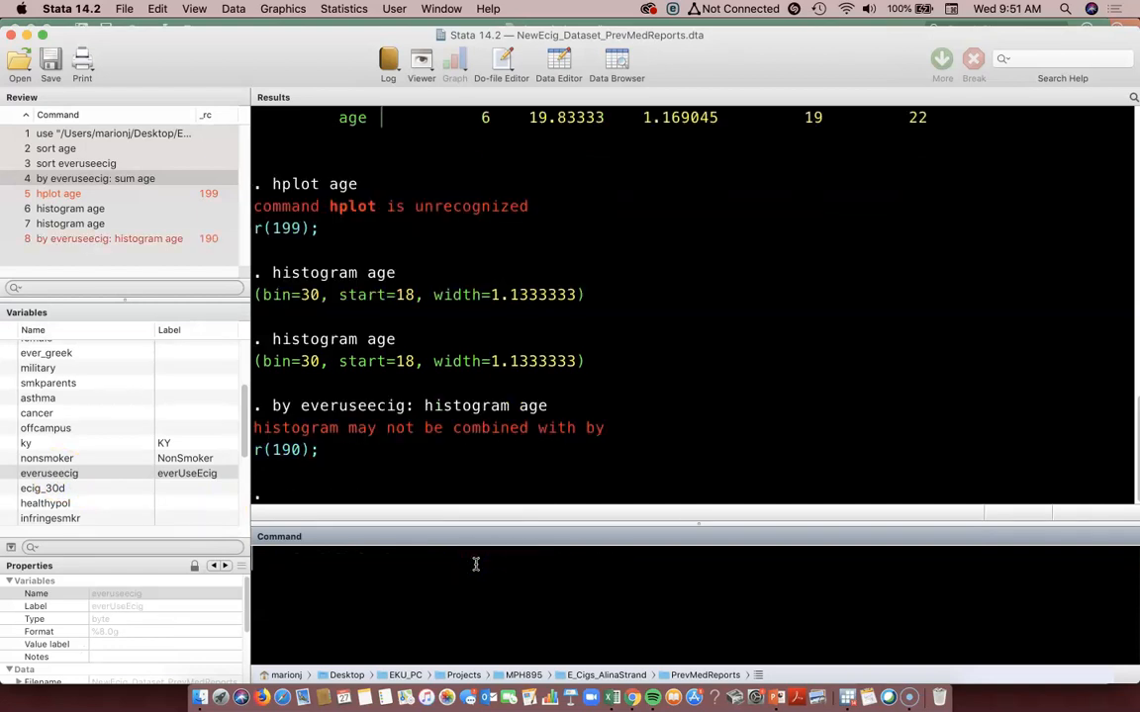
- Rework the earlier grouped summary command and try running it as "sum age, by (age)"
click(91, 248)
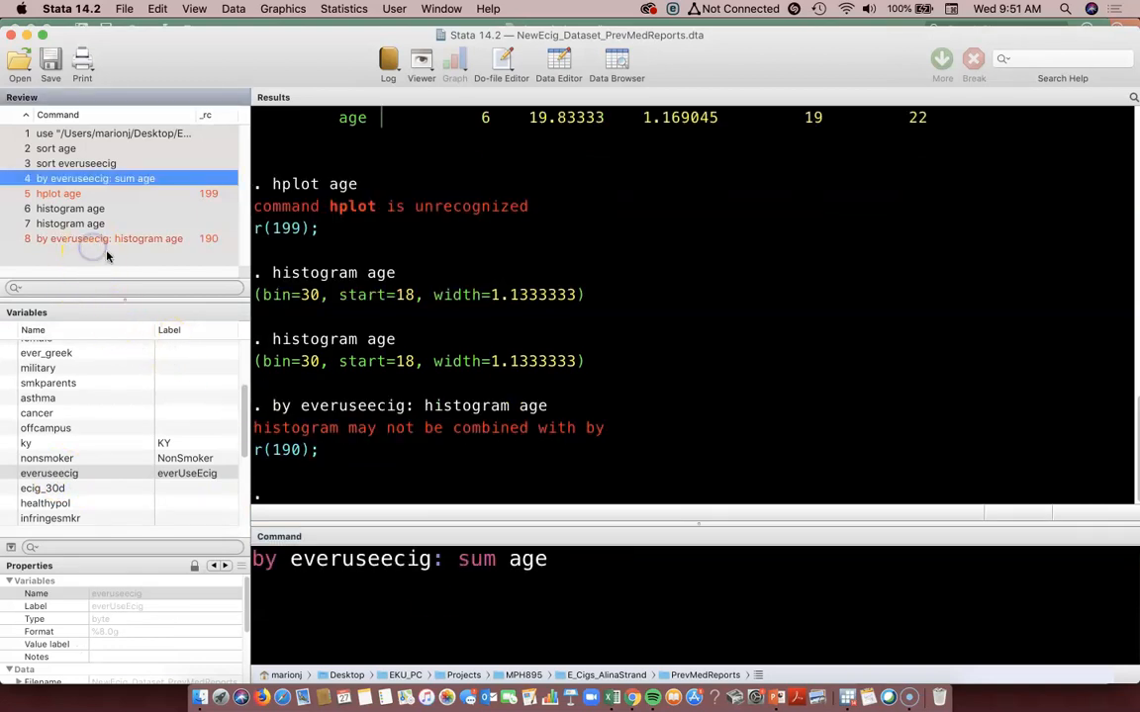
drag(450, 559, 217, 561)
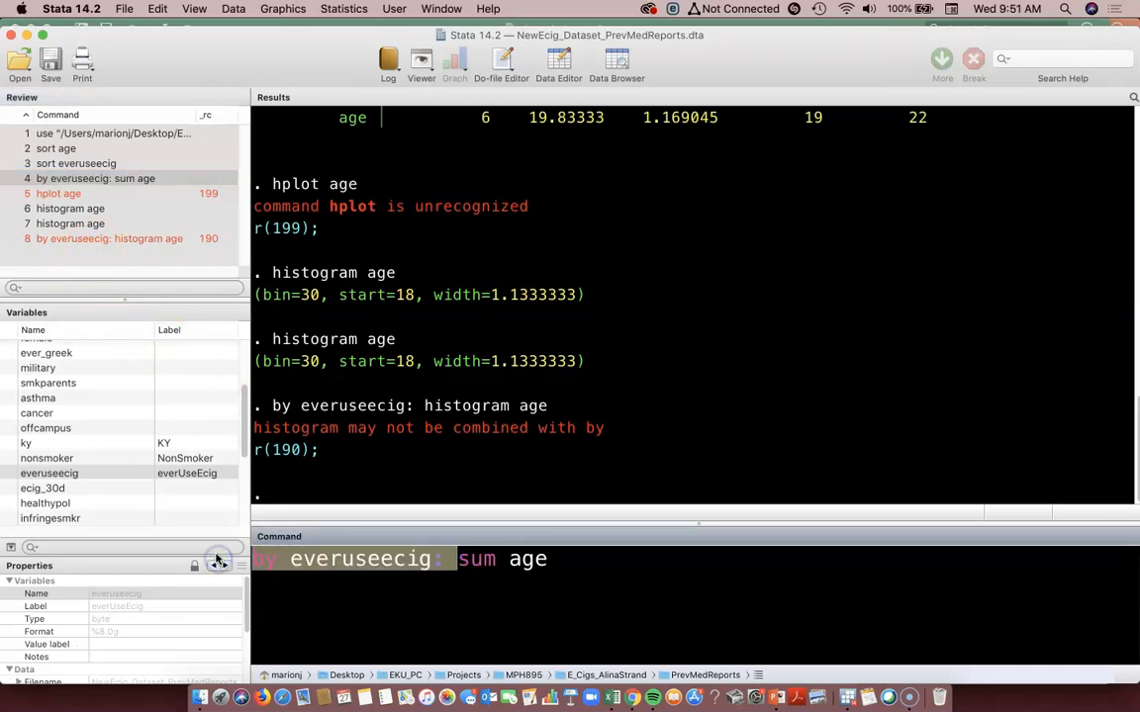
key(BackSpace)
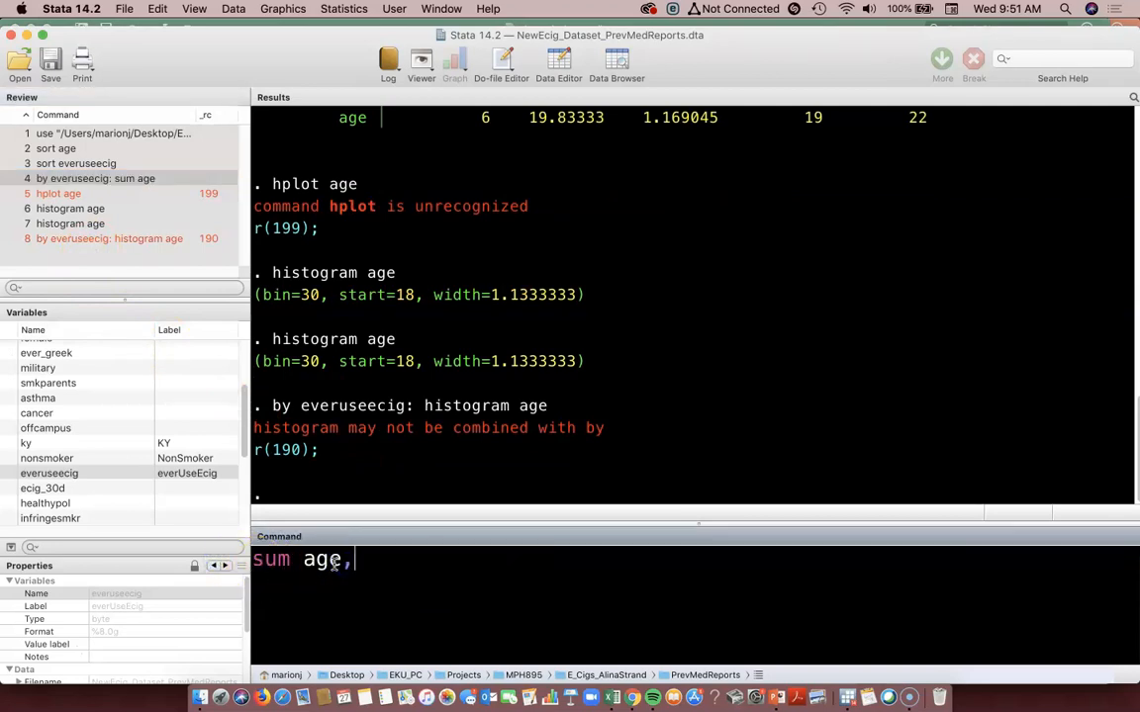
text(, by (age))
key(Return)
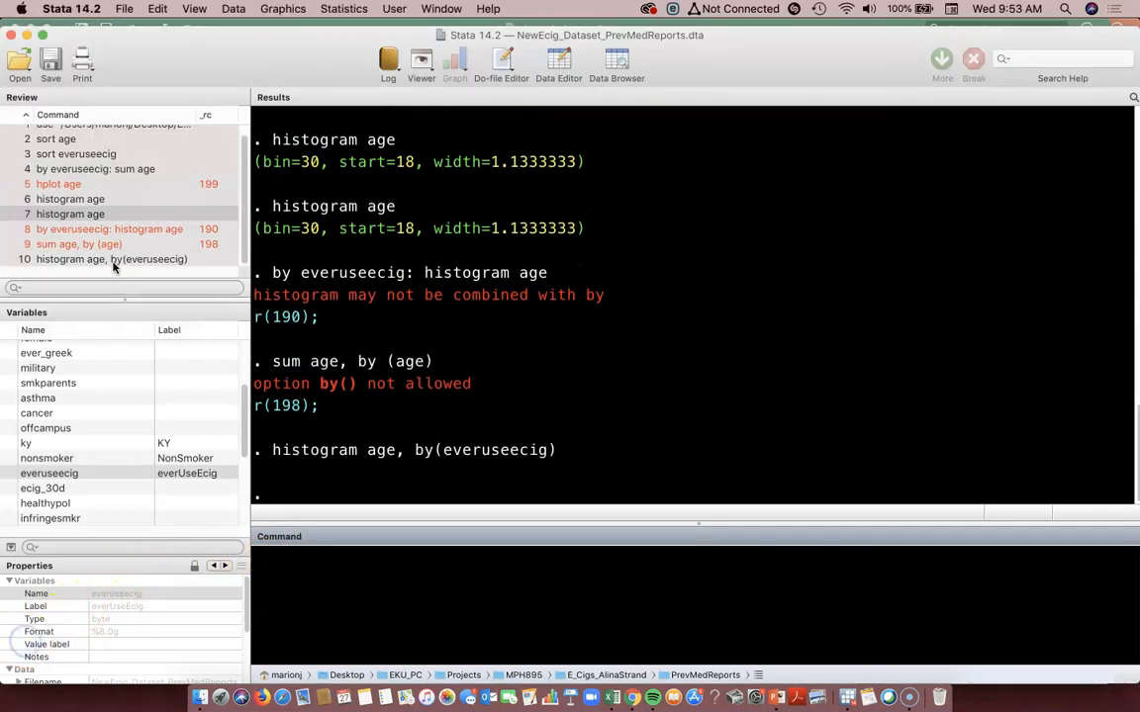
- Rerun "histogram age, by(everuseecig)" from the command history to compare the two groups' histograms, and close the graph
click(112, 259)
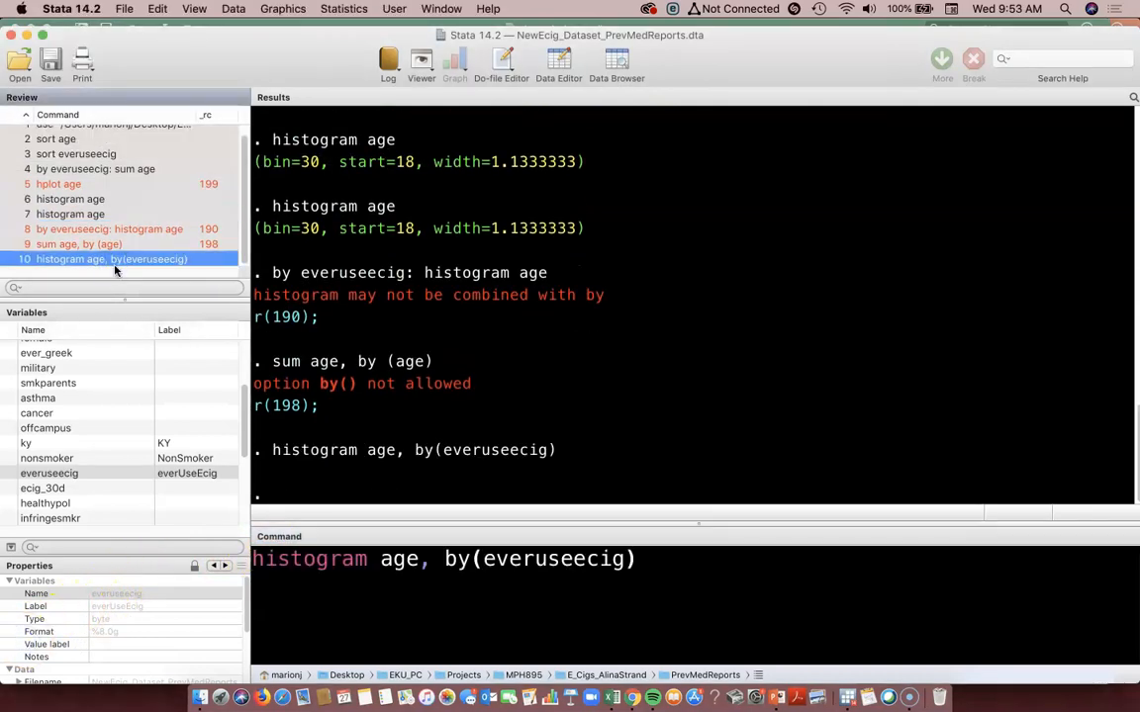
double_click(115, 259)
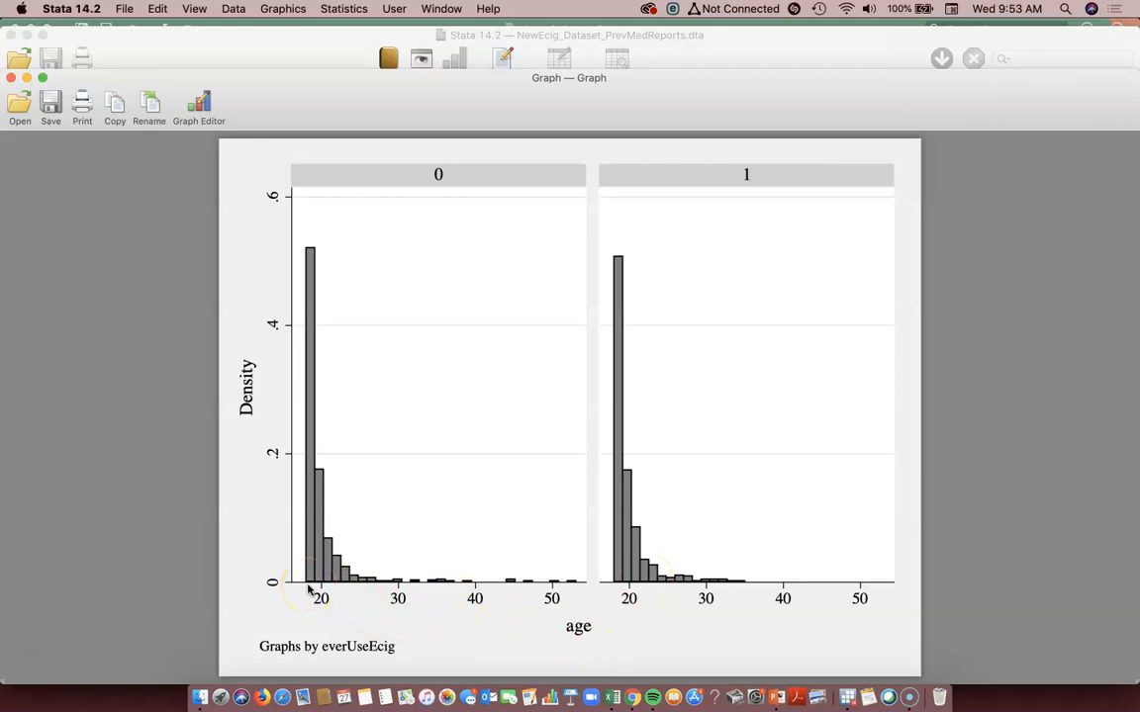
click(10, 77)
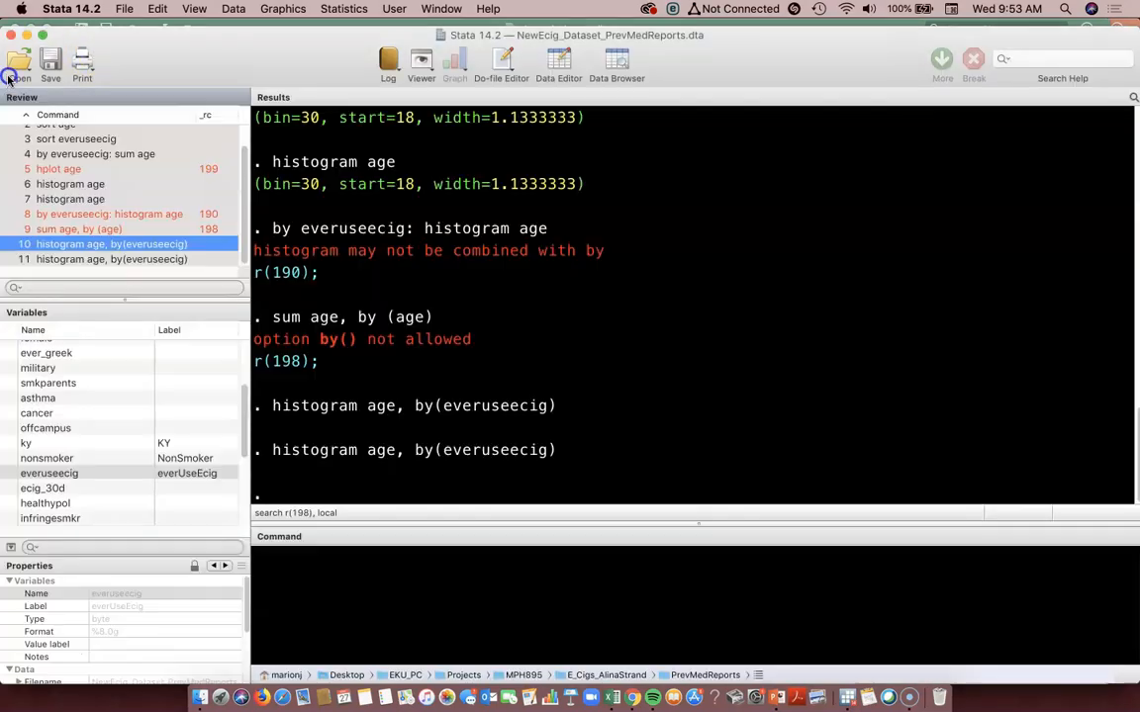
- Switch to Excel and bring the first columns of Sheet1 in the eku_ecigdata_split workbook into view
double_click(158, 43)
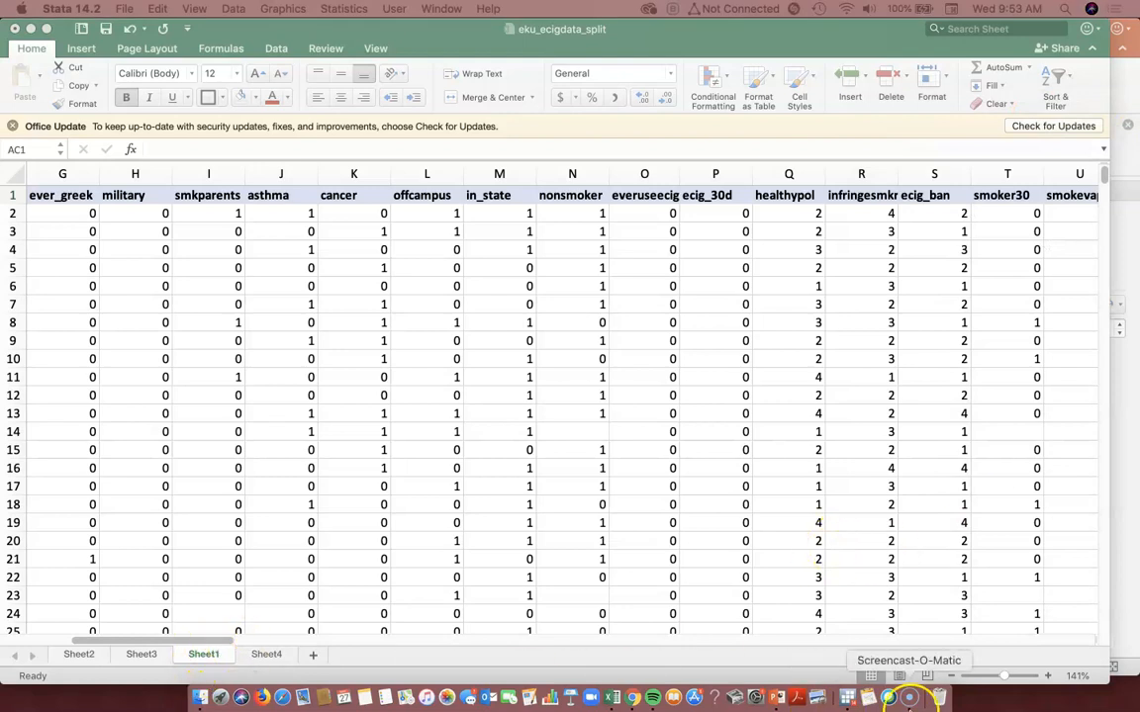
click(617, 701)
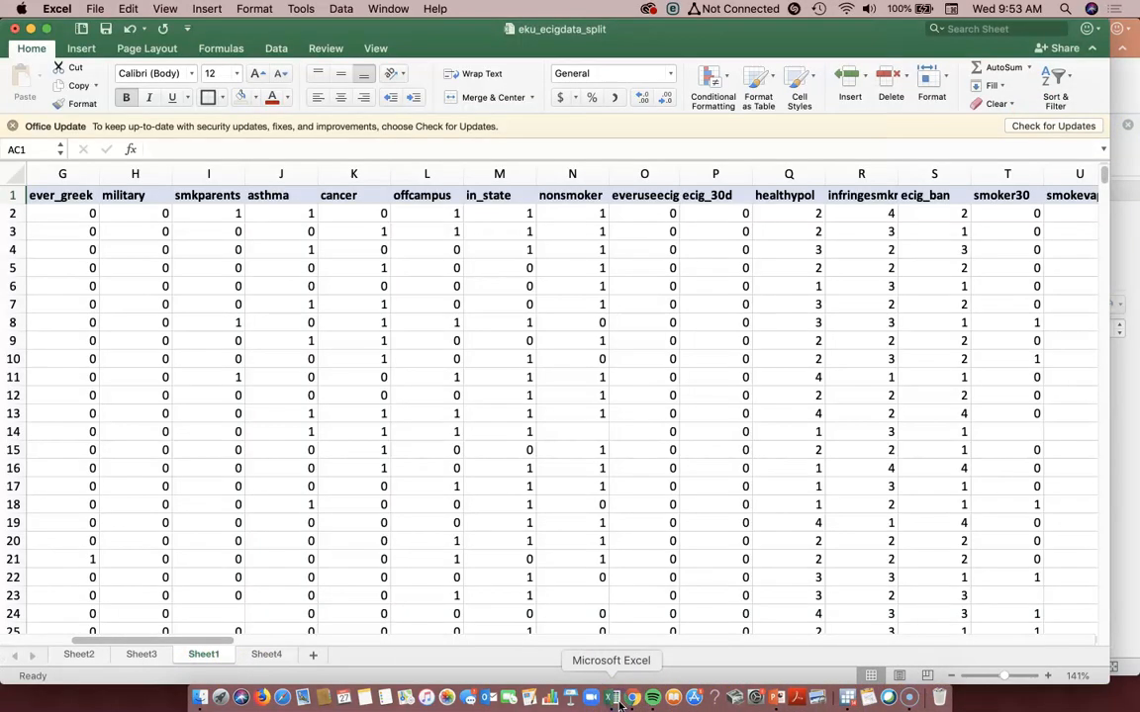
click(115, 641)
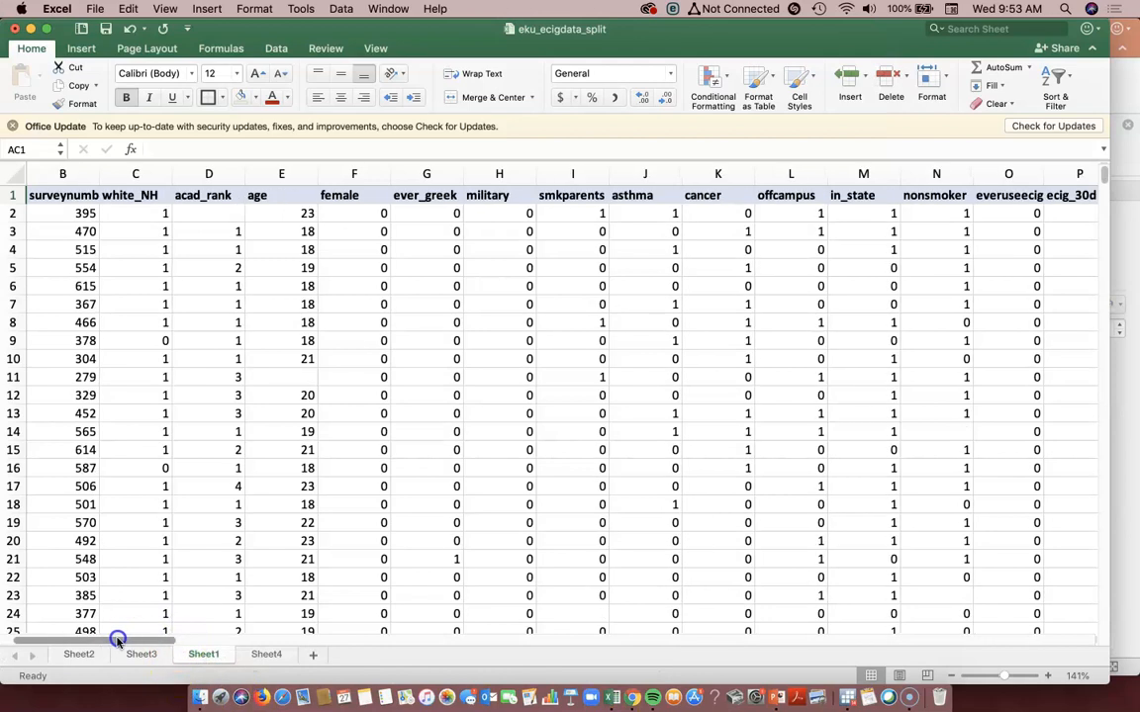
click(301, 7)
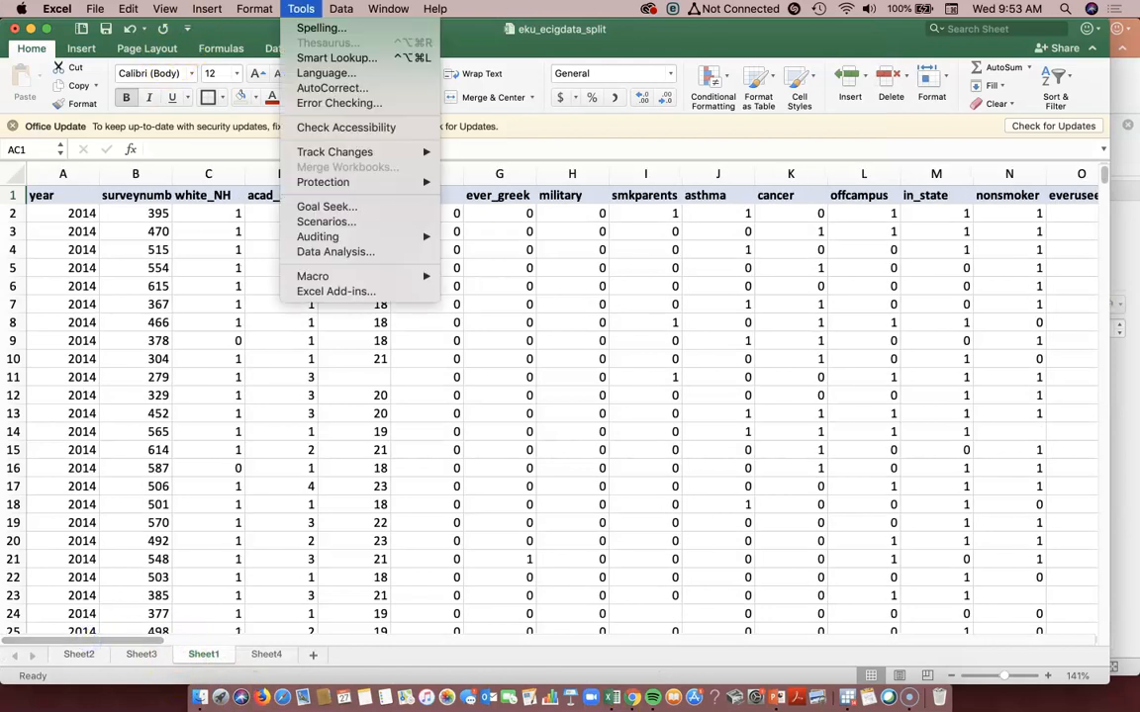
mouse_move(341, 8)
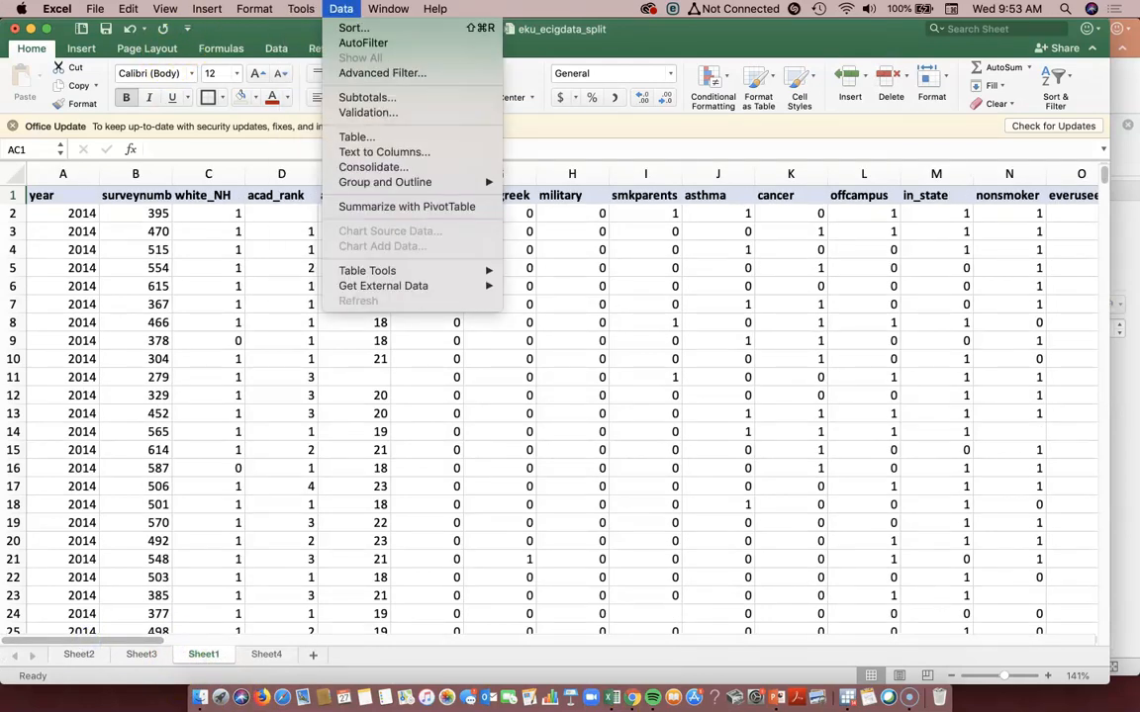
click(341, 8)
- Check the average age of each everuseecig block by selecting age column AH, and then age column E
drag(128, 633, 428, 636)
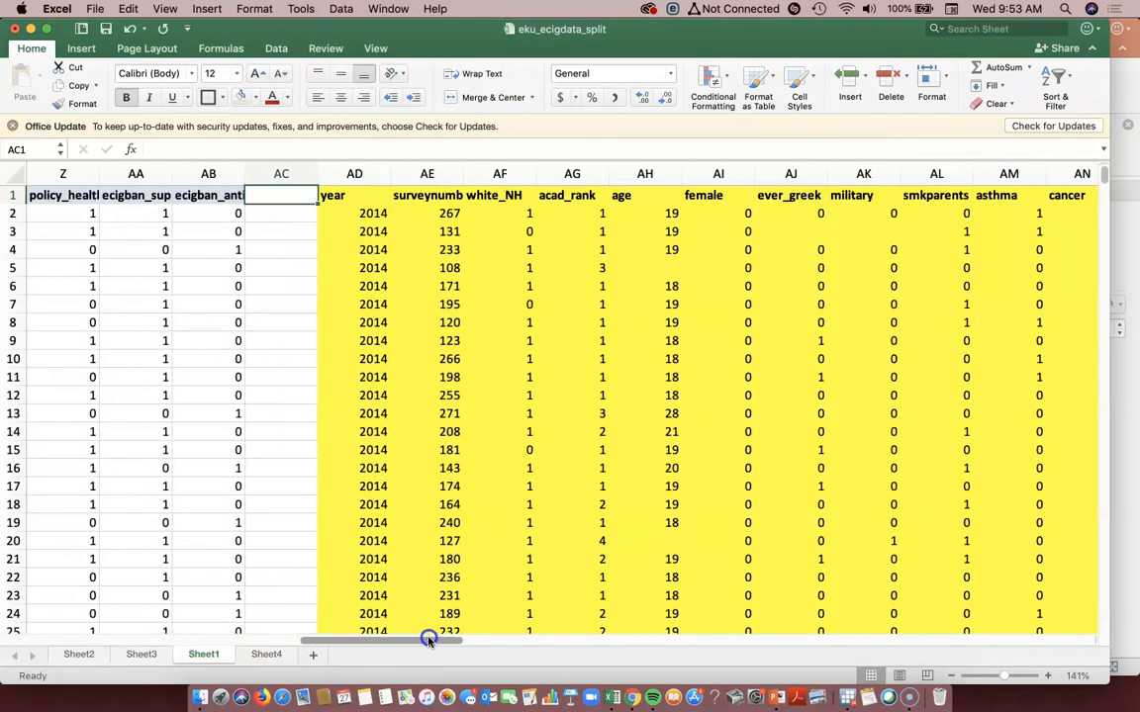
click(650, 172)
drag(416, 641, 165, 641)
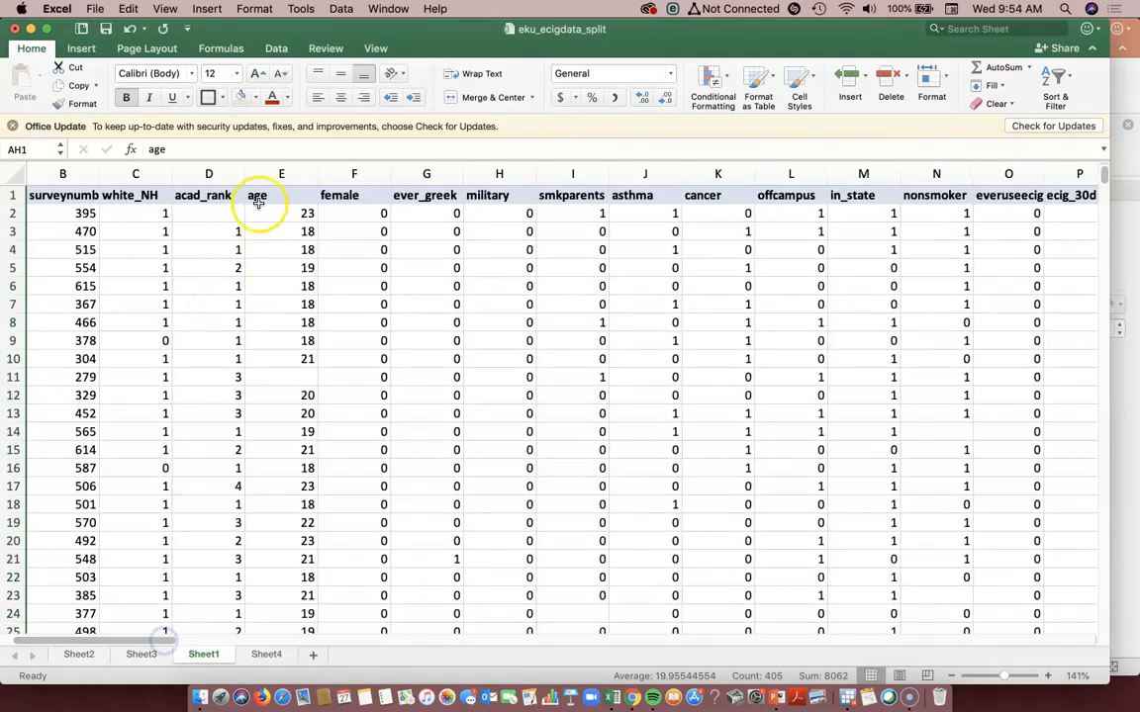
click(299, 172)
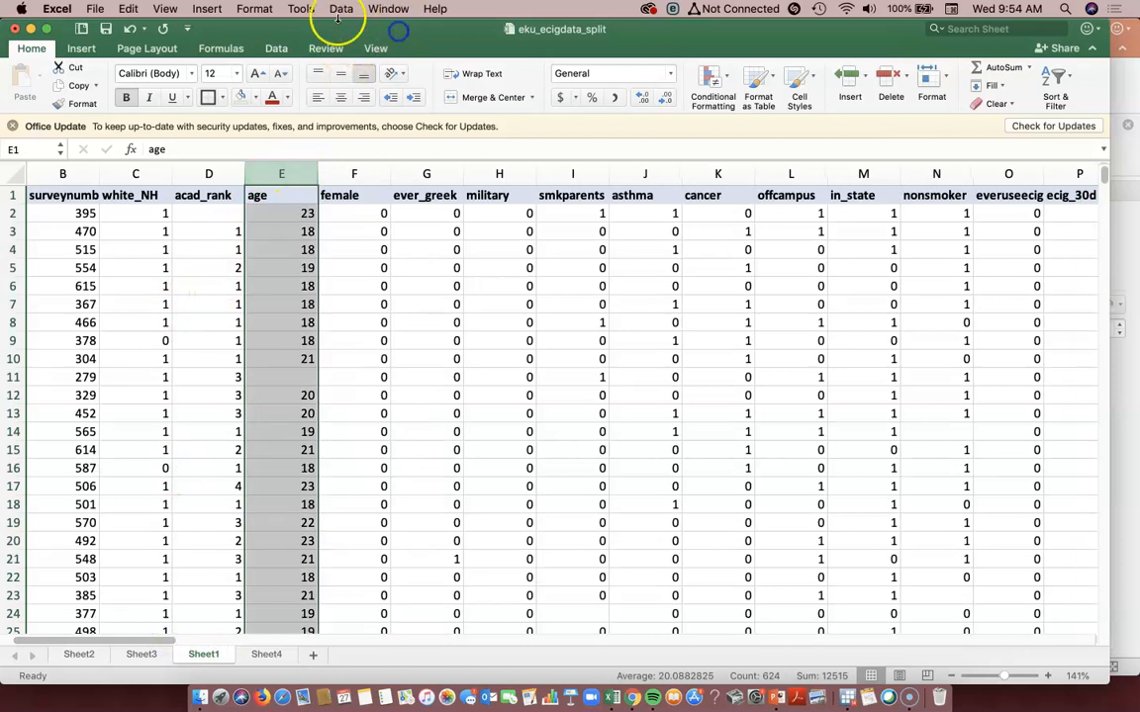
click(302, 8)
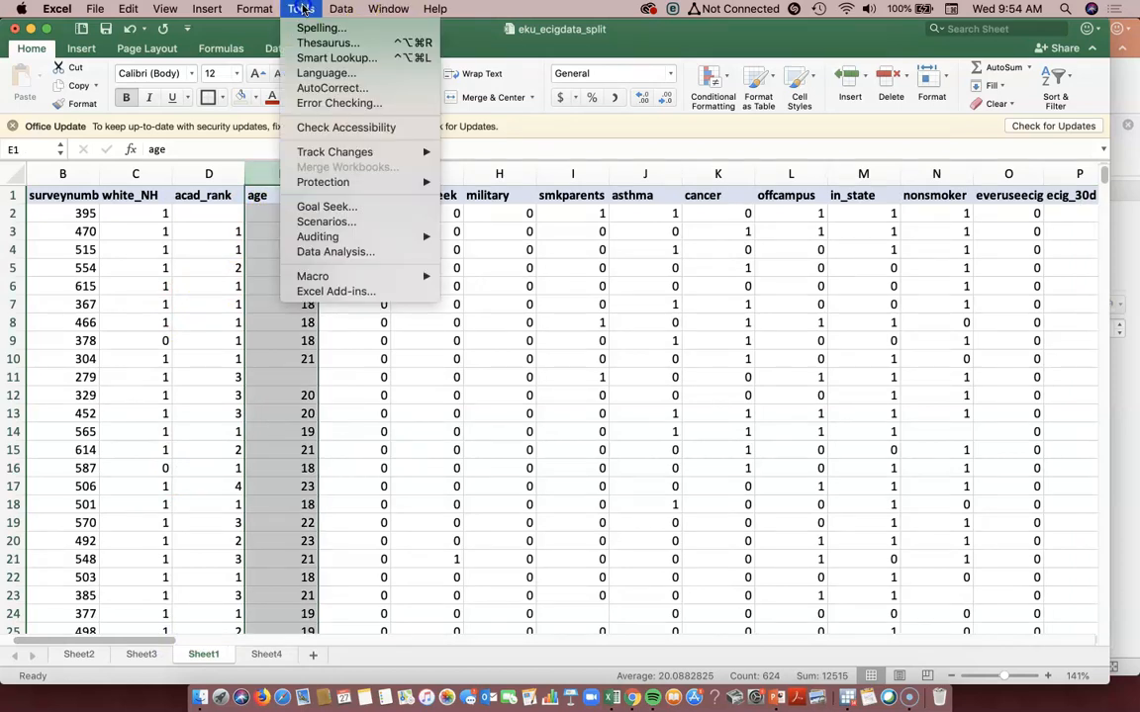
mouse_move(333, 7)
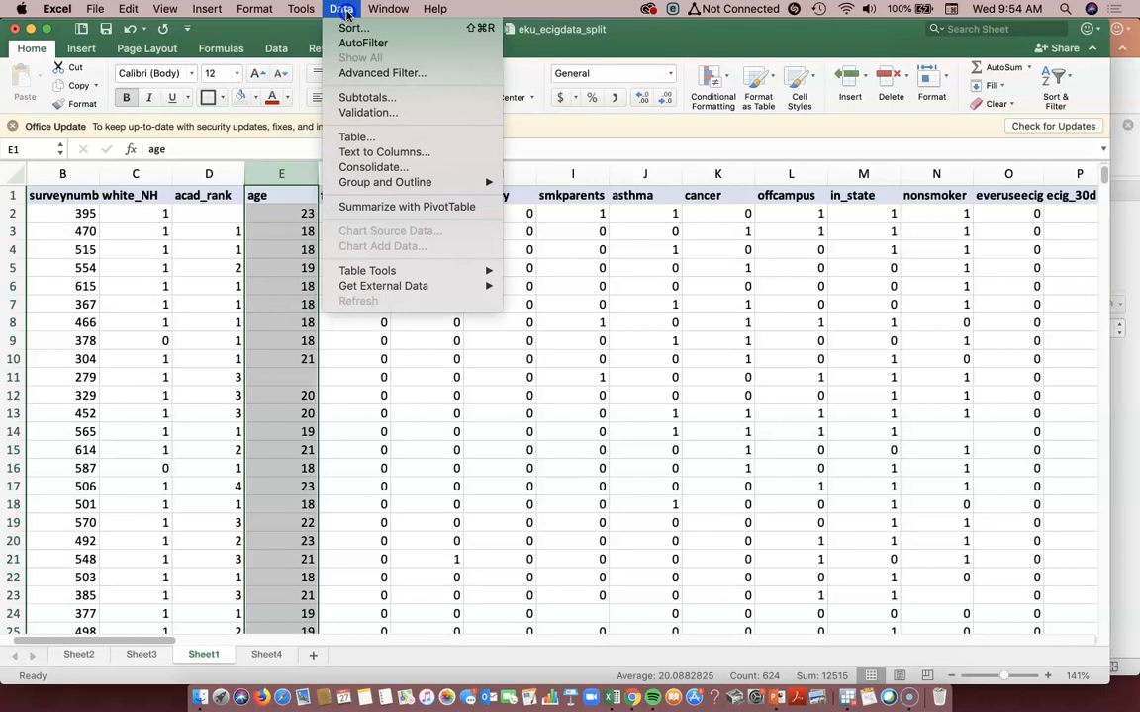
click(345, 168)
mouse_move(346, 270)
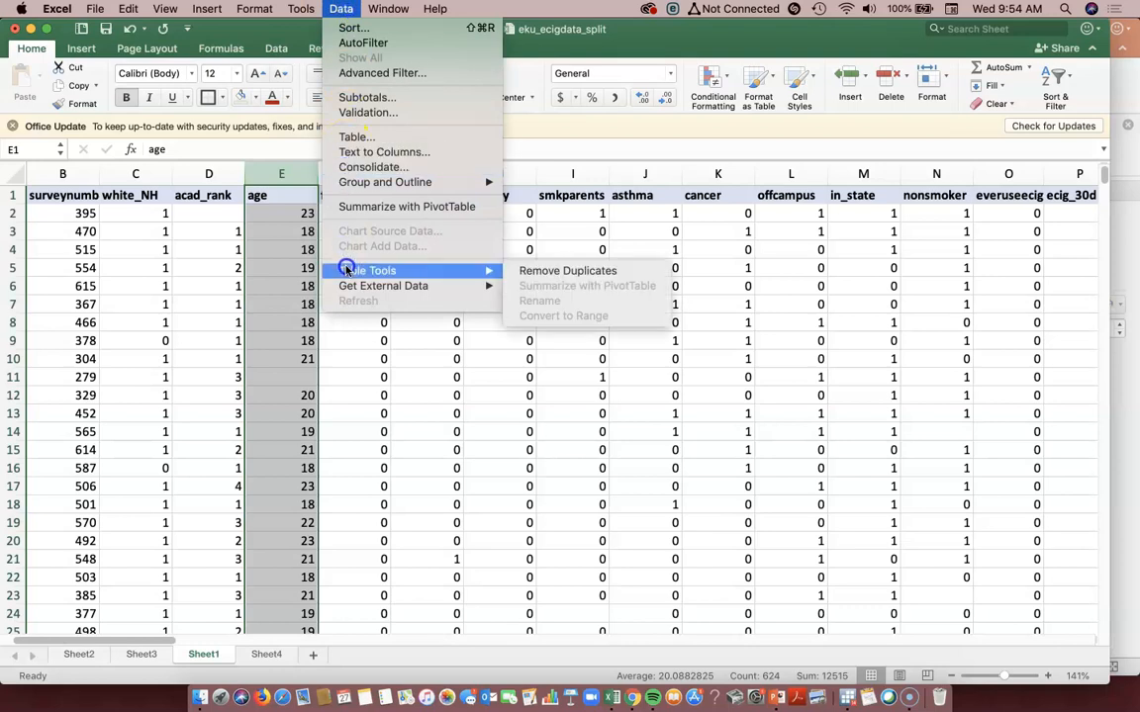
mouse_move(301, 8)
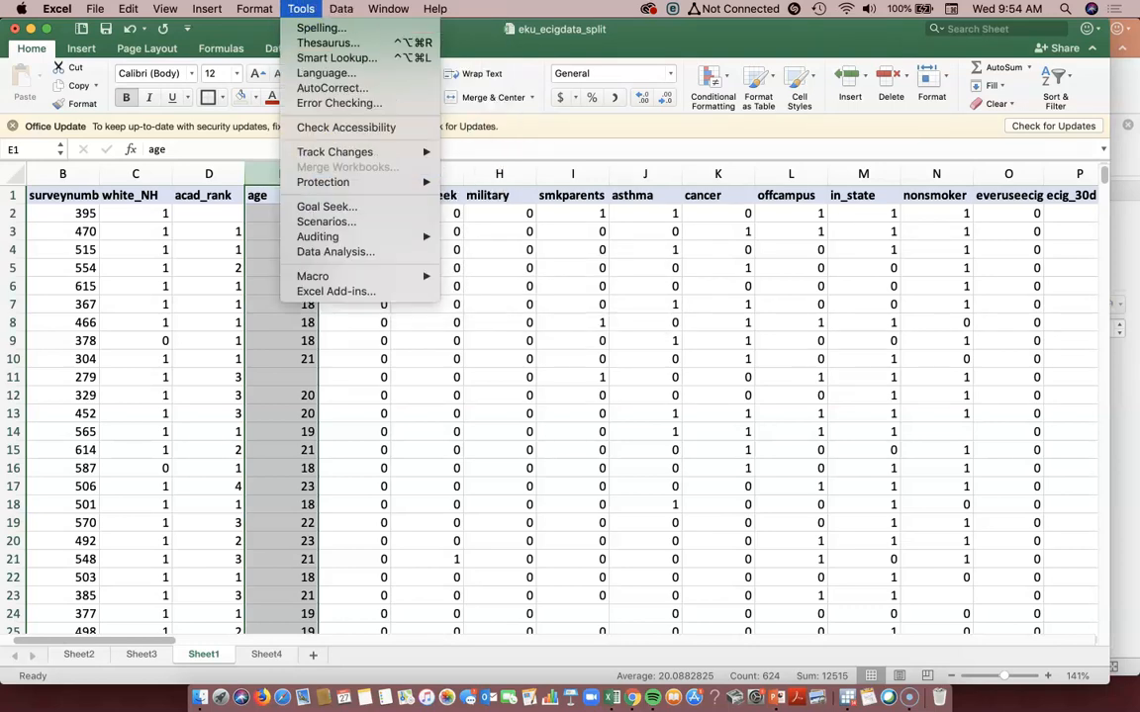
click(331, 252)
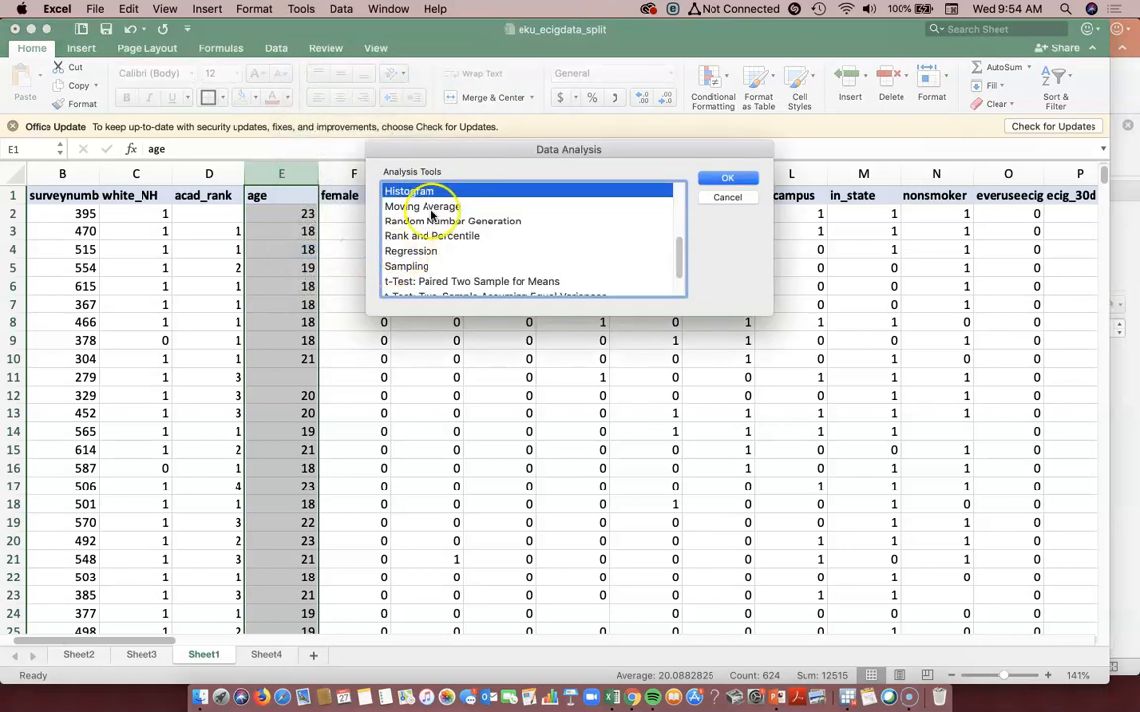
click(720, 177)
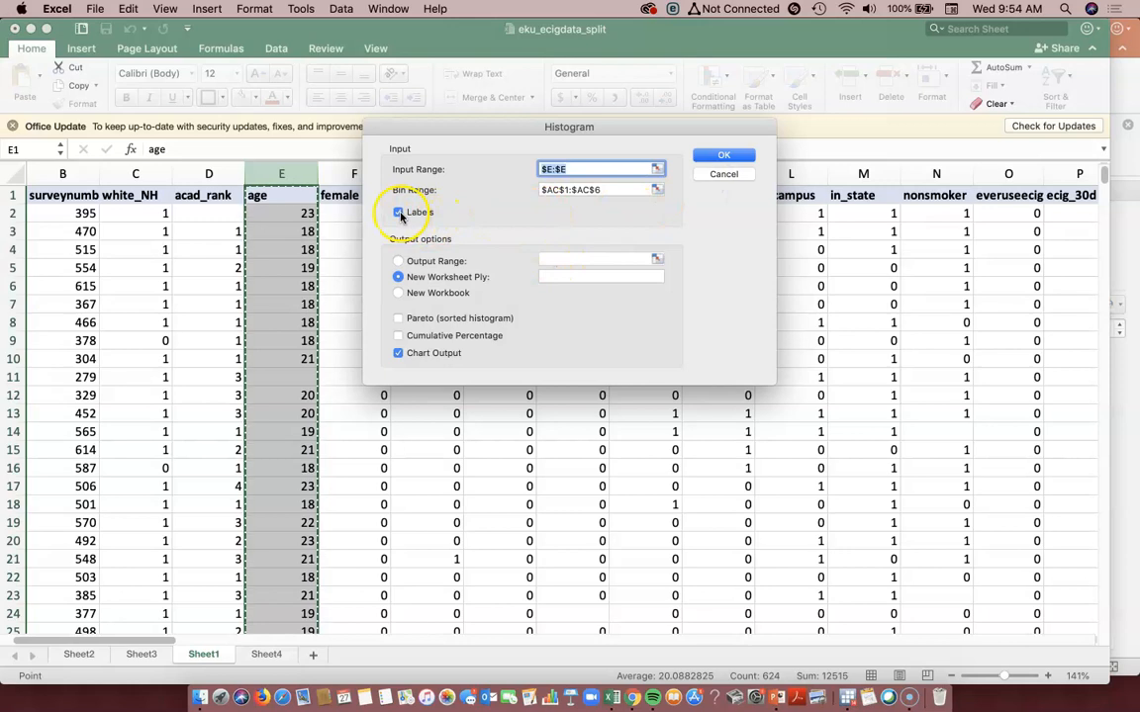
click(730, 177)
click(734, 197)
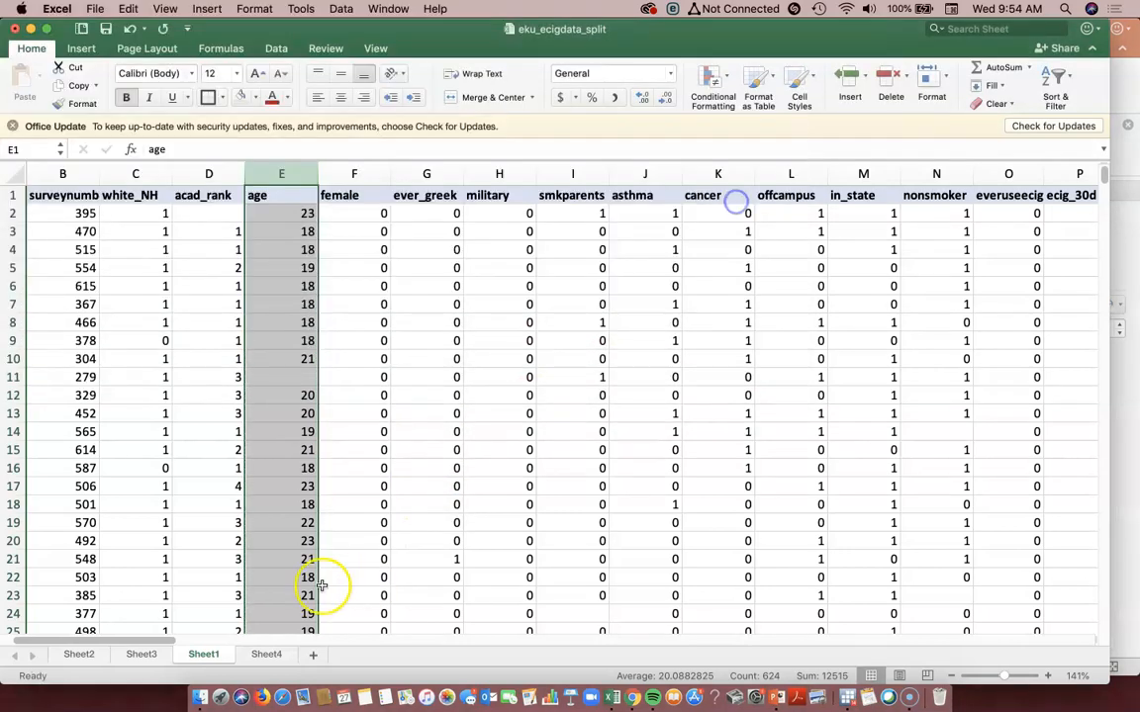
- Fill the blank column AC between the two data blocks with the header "Bins" and the values 17, 19, 21, 23, 25 and 27
drag(173, 648, 405, 646)
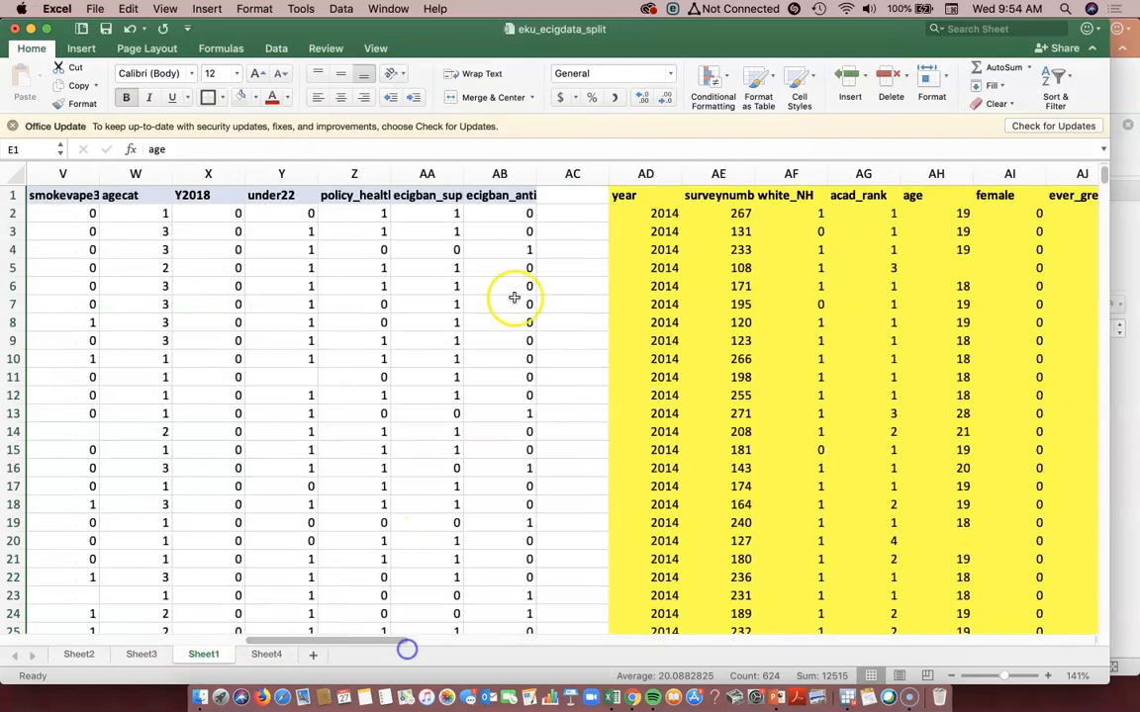
click(586, 202)
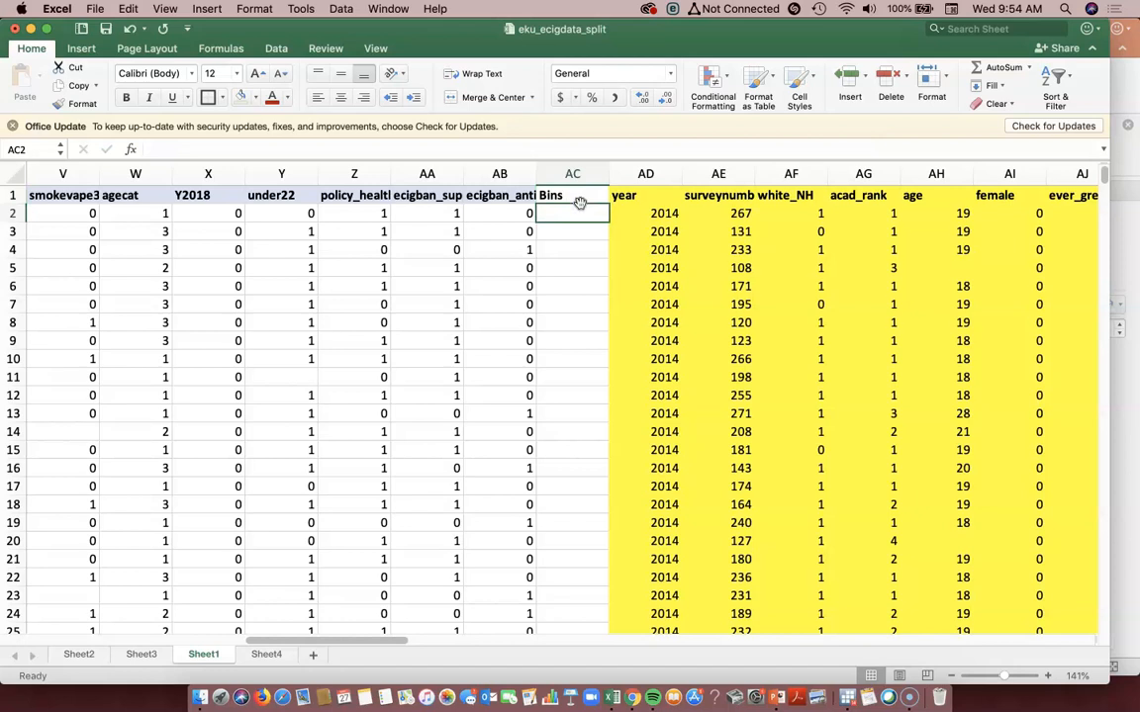
text(16)
key(Return)
key(Up)
text(17)
key(Return)
text(19)
key(Return)
text(21)
key(Return)
key(Return)
text(25)
key(Return)
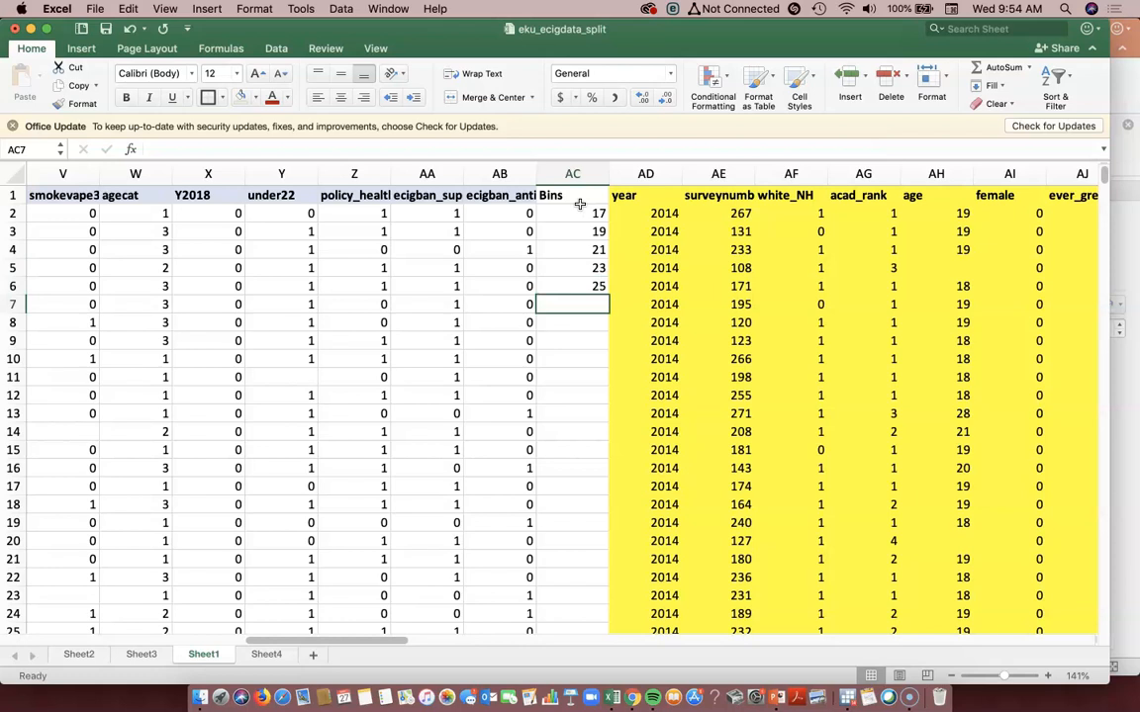
text(27)
key(Return)
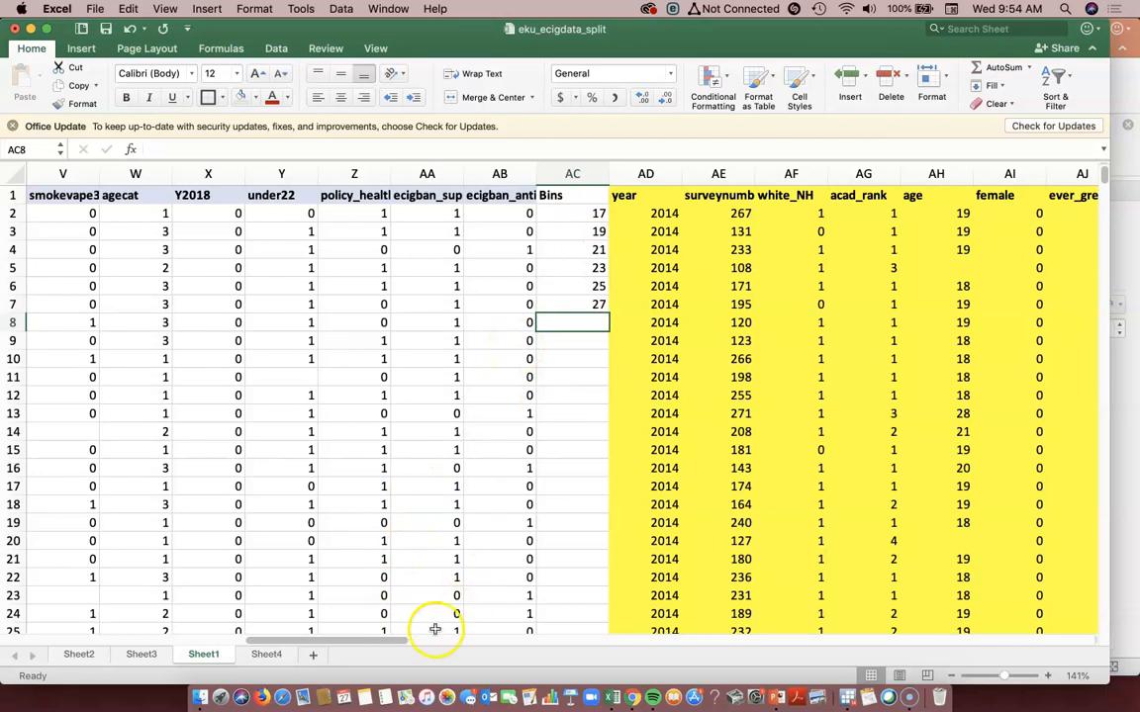
- Start a Data Analysis Histogram with age column E as the input range
drag(395, 642, 10, 645)
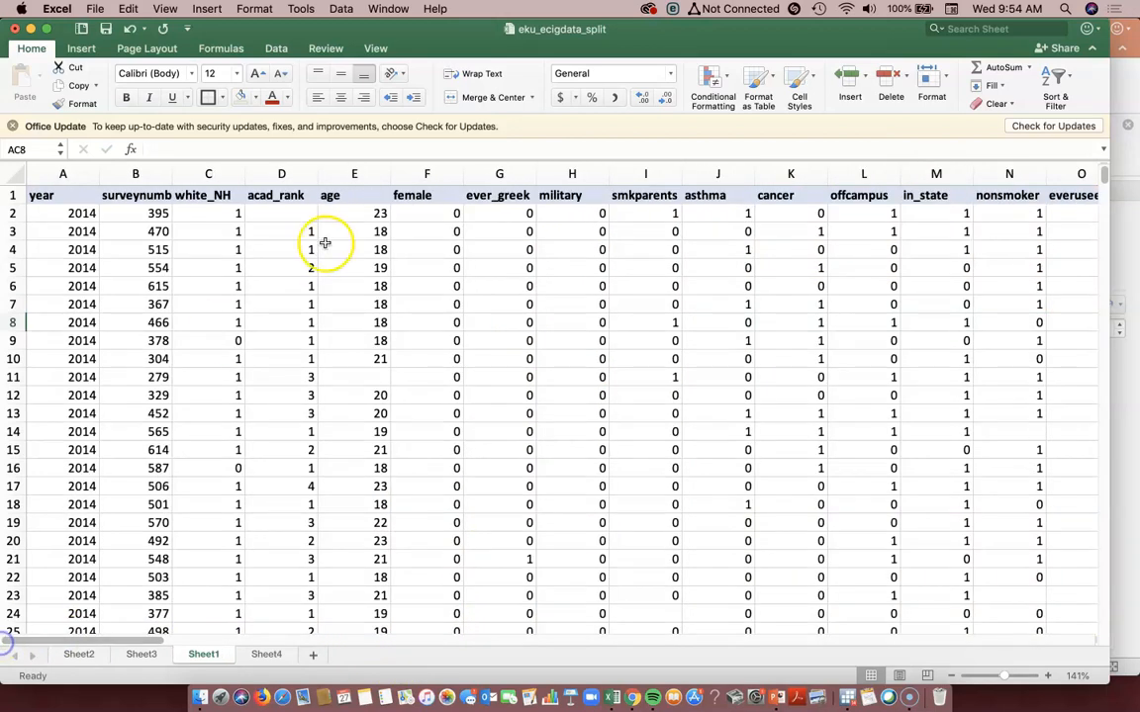
click(354, 174)
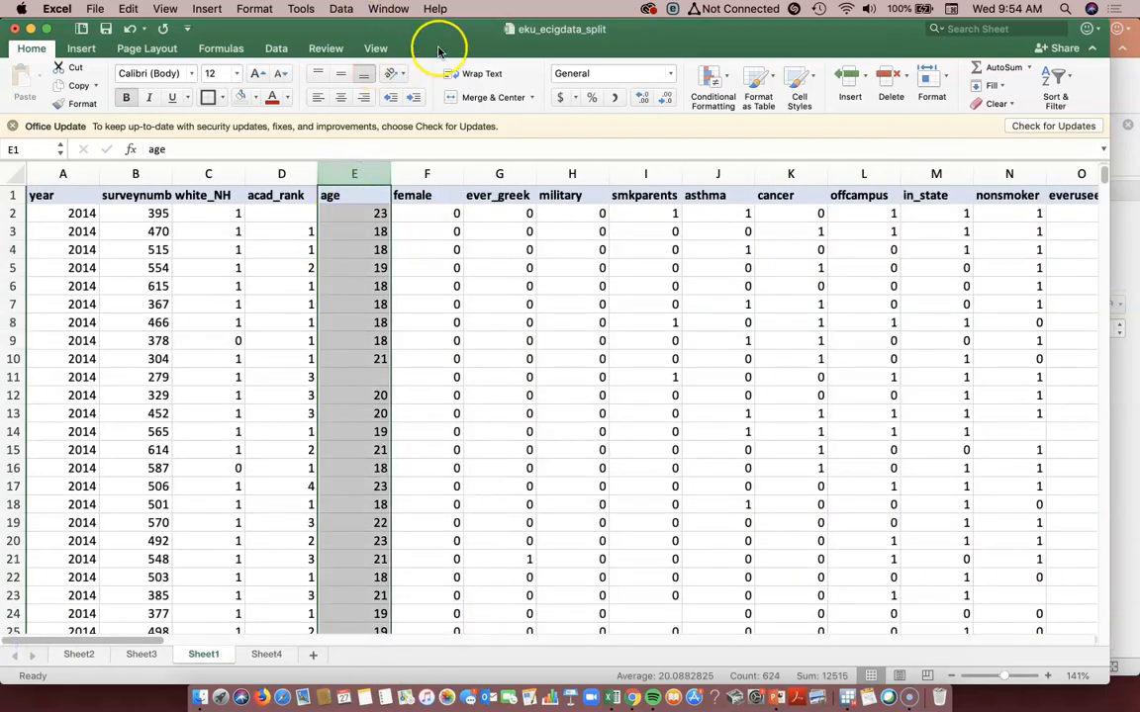
click(340, 9)
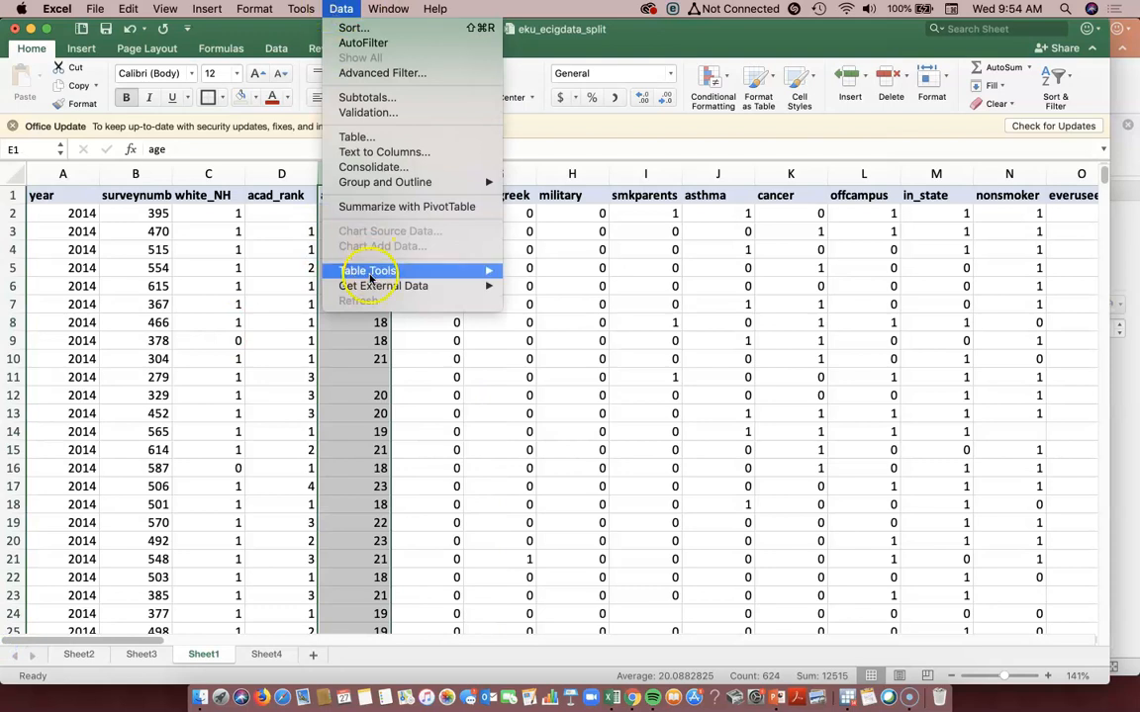
mouse_move(313, 14)
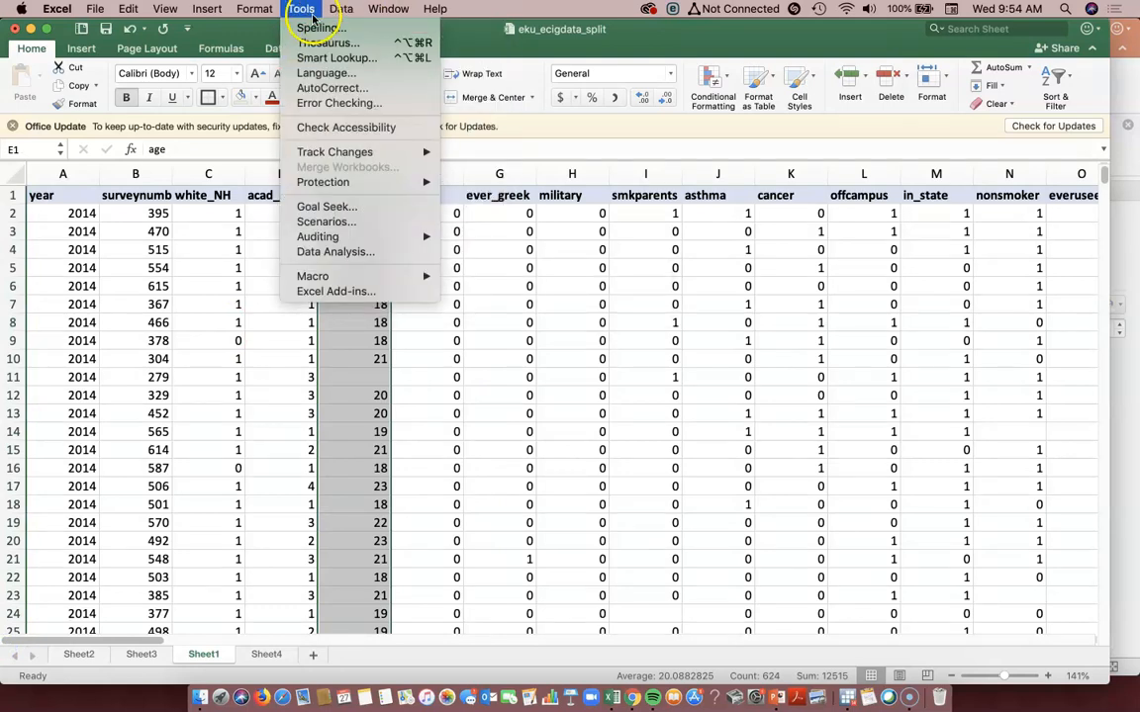
click(341, 250)
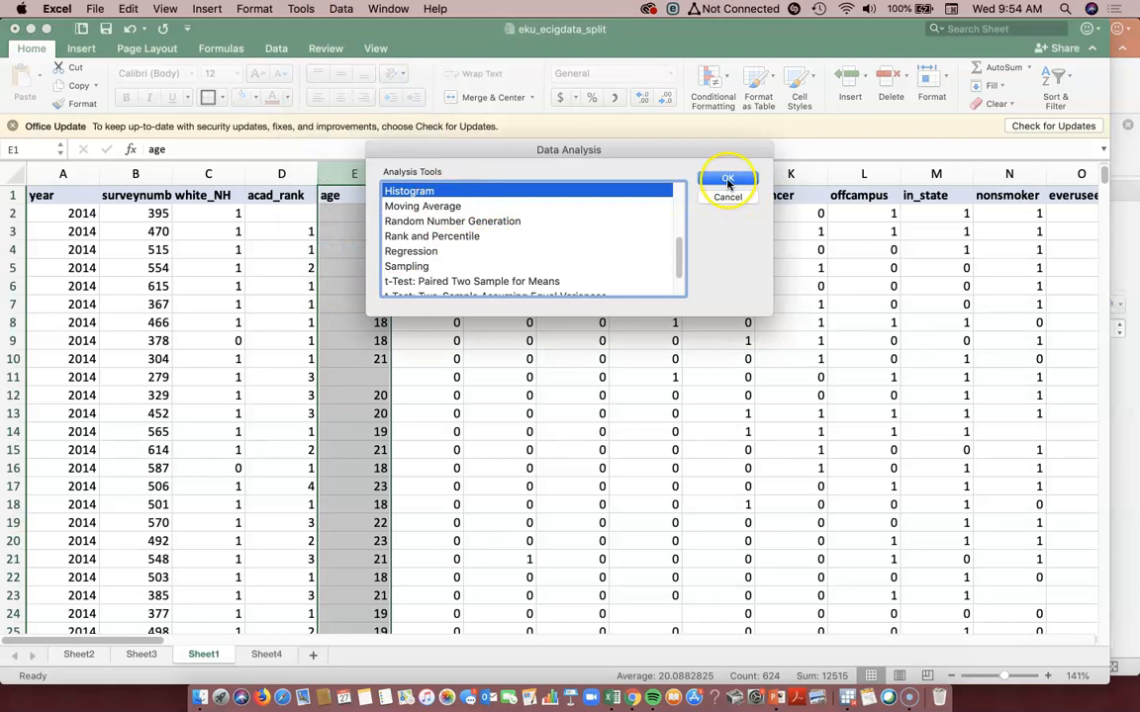
click(728, 181)
drag(565, 123, 613, 124)
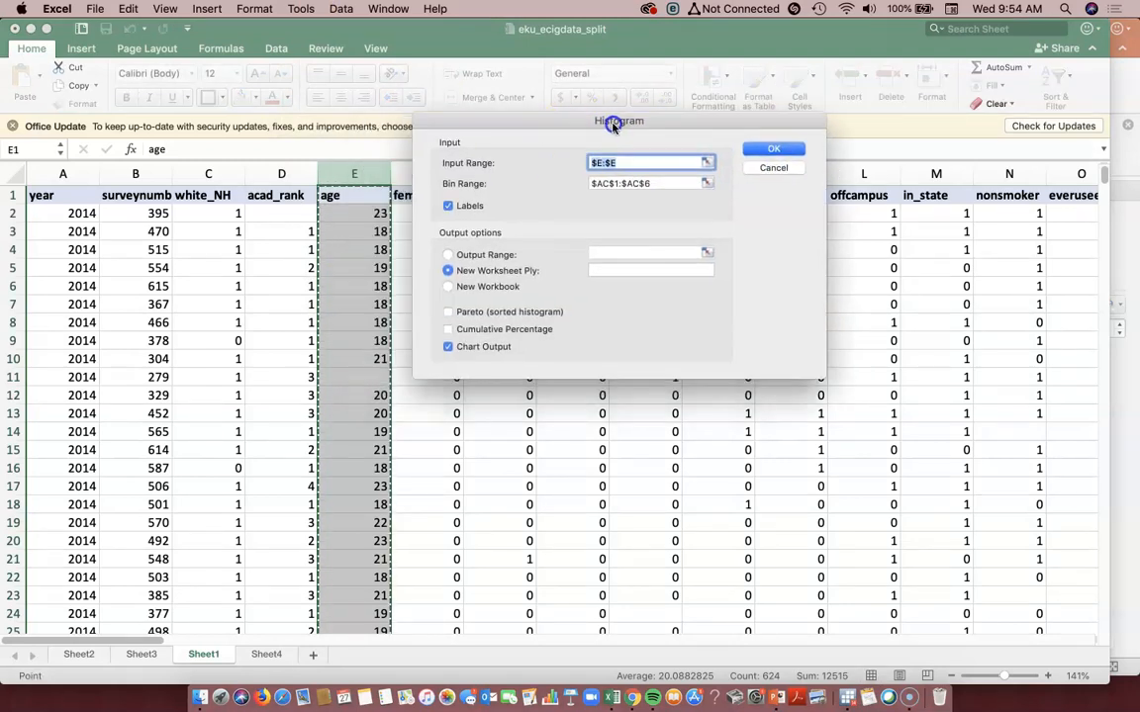
click(357, 173)
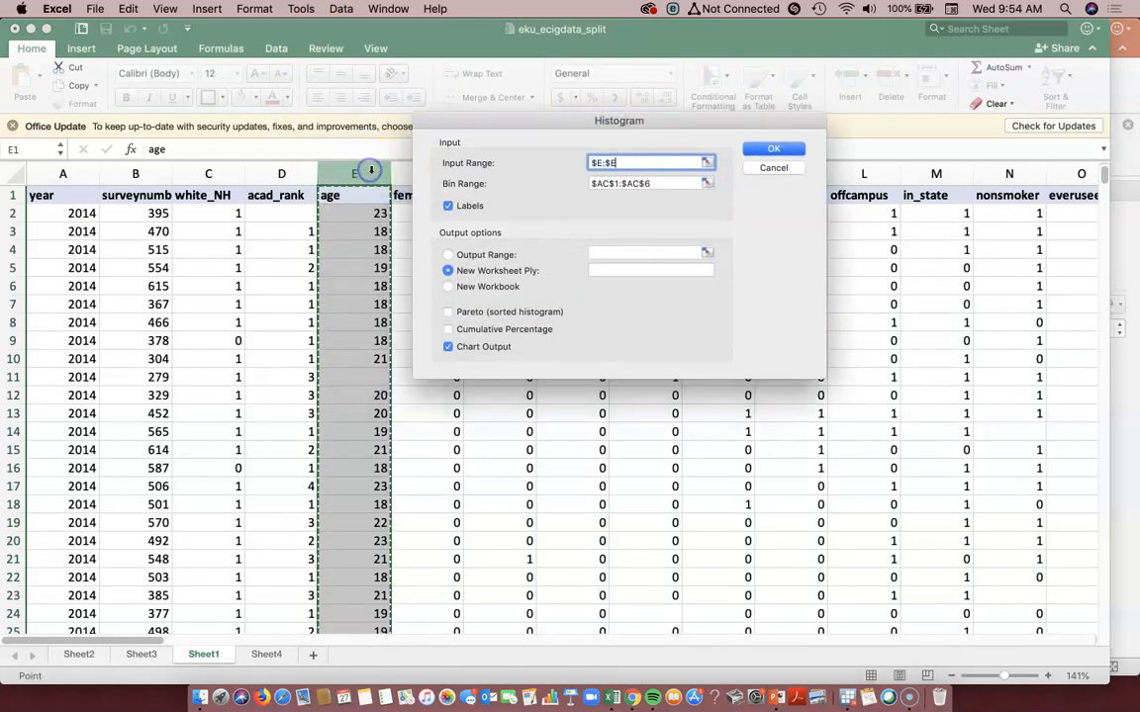
- Set the histogram's bin range to the Bins header and values in AC1:AC7
click(704, 185)
click(1008, 198)
drag(1001, 220, 1007, 307)
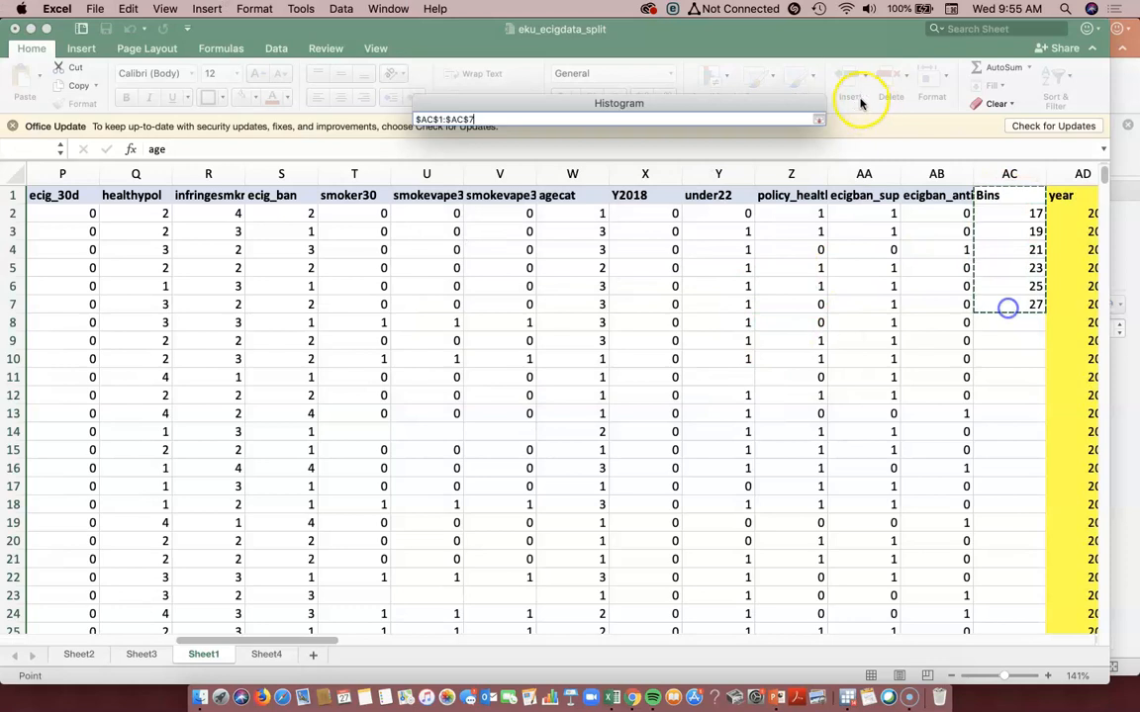
click(819, 117)
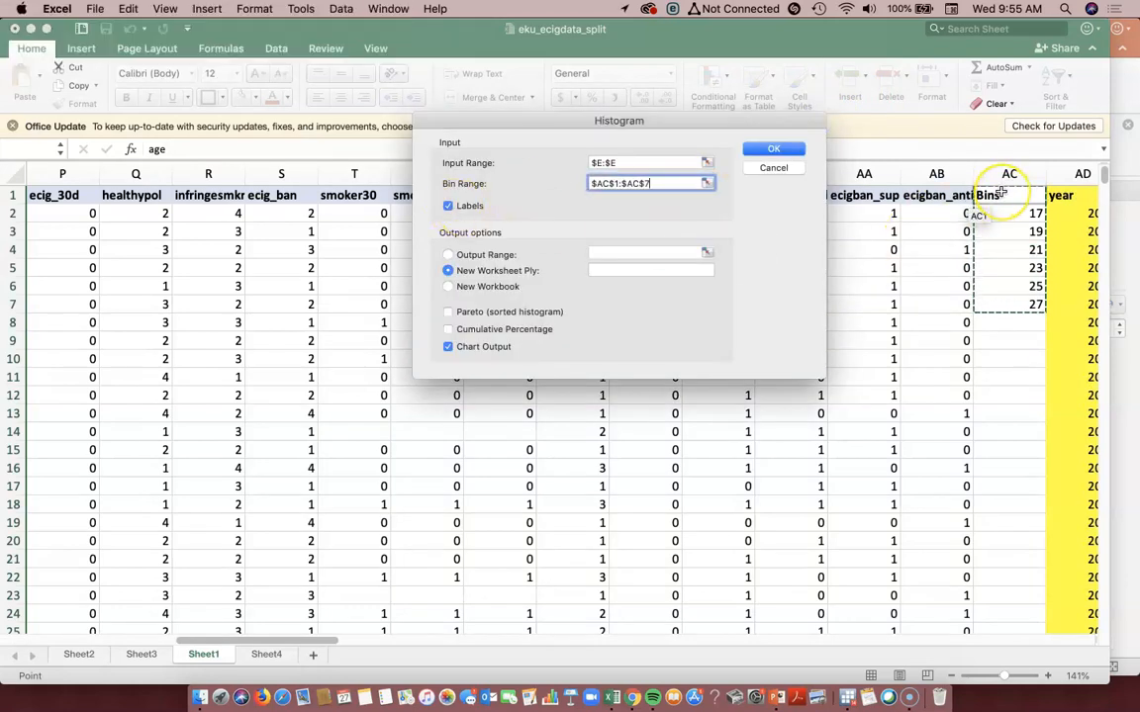
- Generate the histogram with chart output on a new worksheet and enlarge its chart to about row 30
click(771, 150)
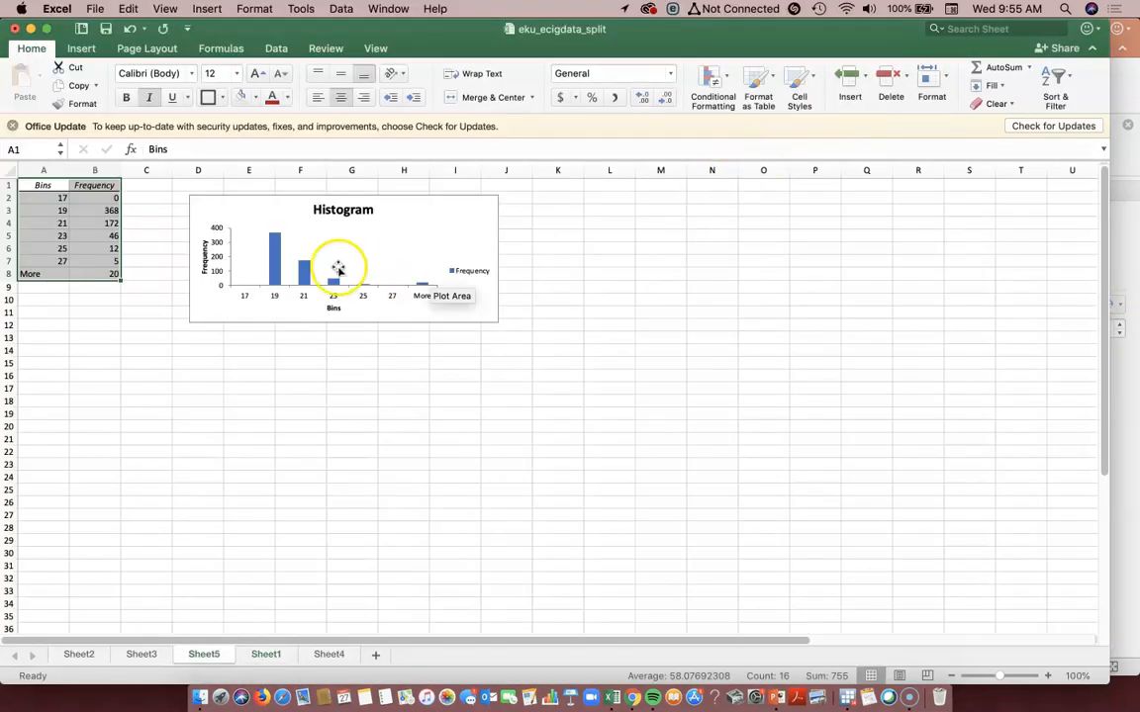
click(341, 259)
drag(500, 325, 684, 559)
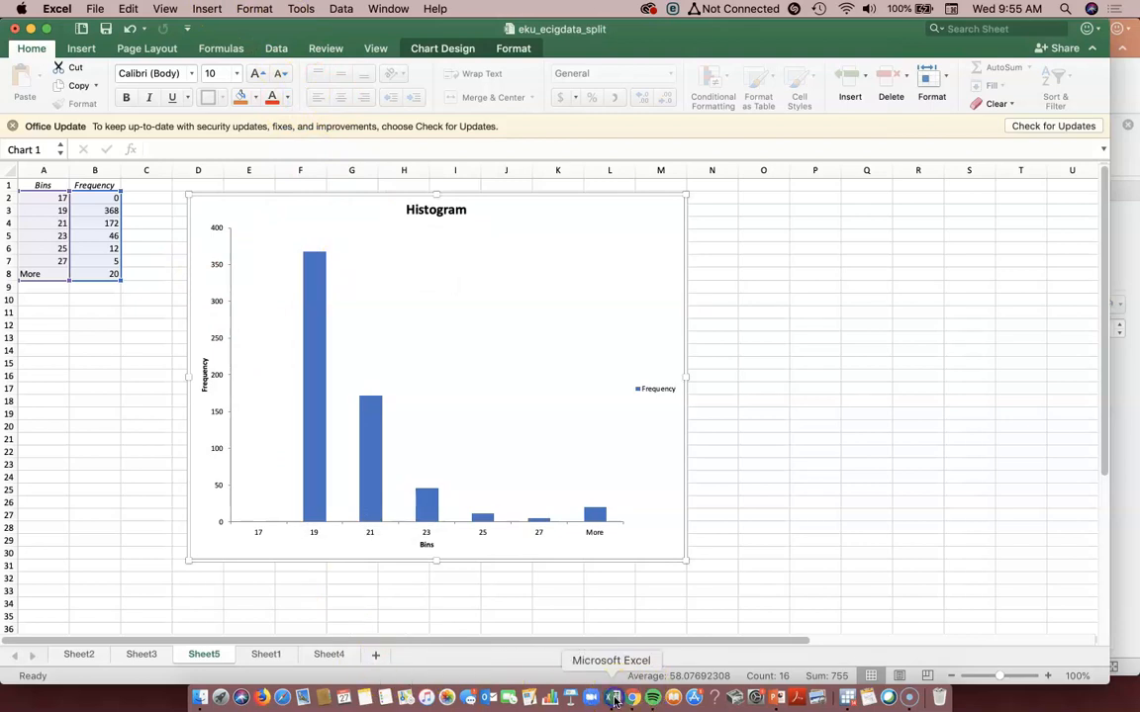
- Review the age, everuseecig and Bins columns on Sheet1, and return to the histogram on Sheet5
click(259, 654)
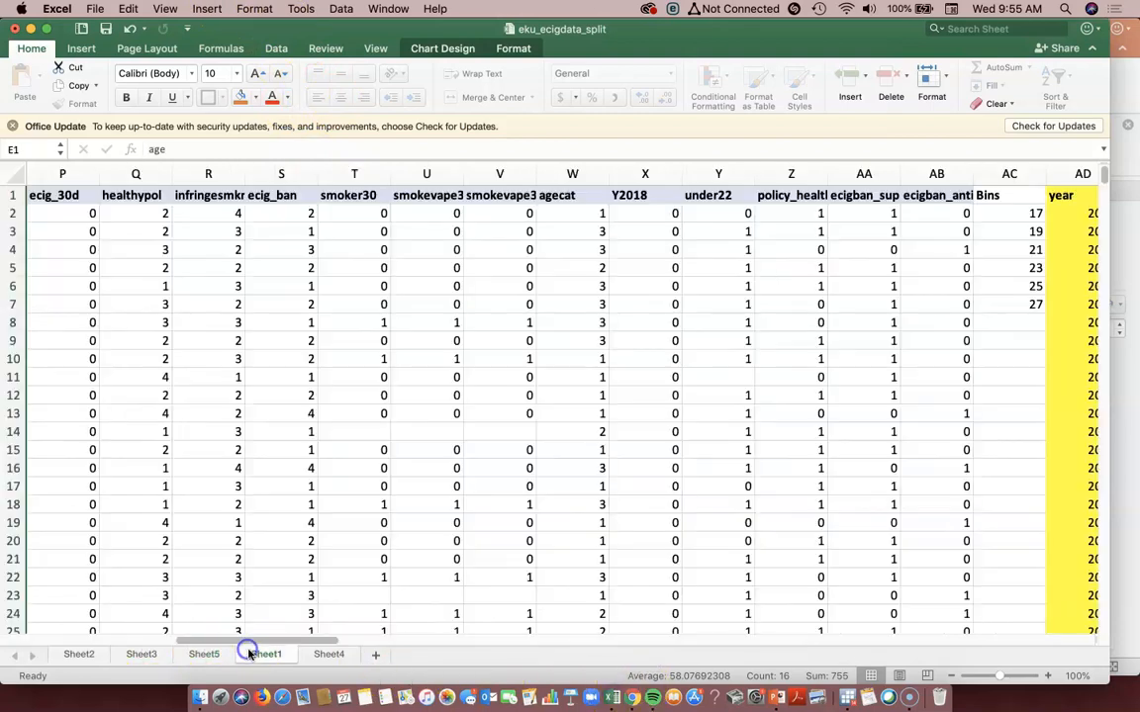
drag(294, 643, 168, 643)
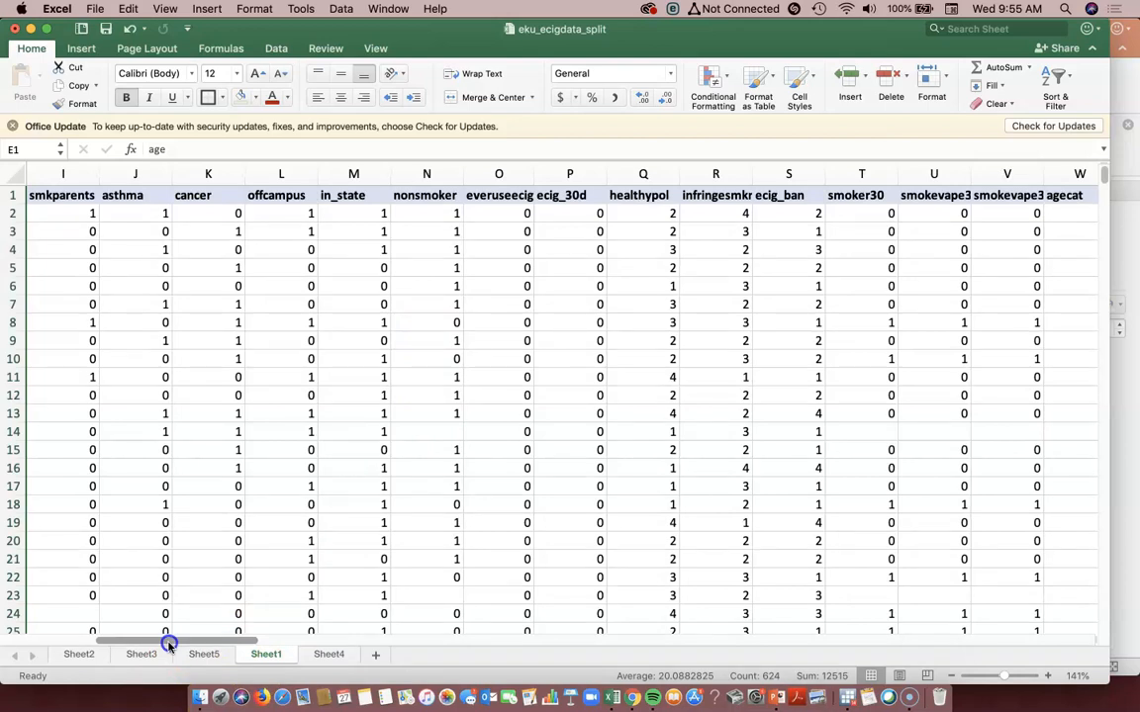
drag(168, 643, 87, 645)
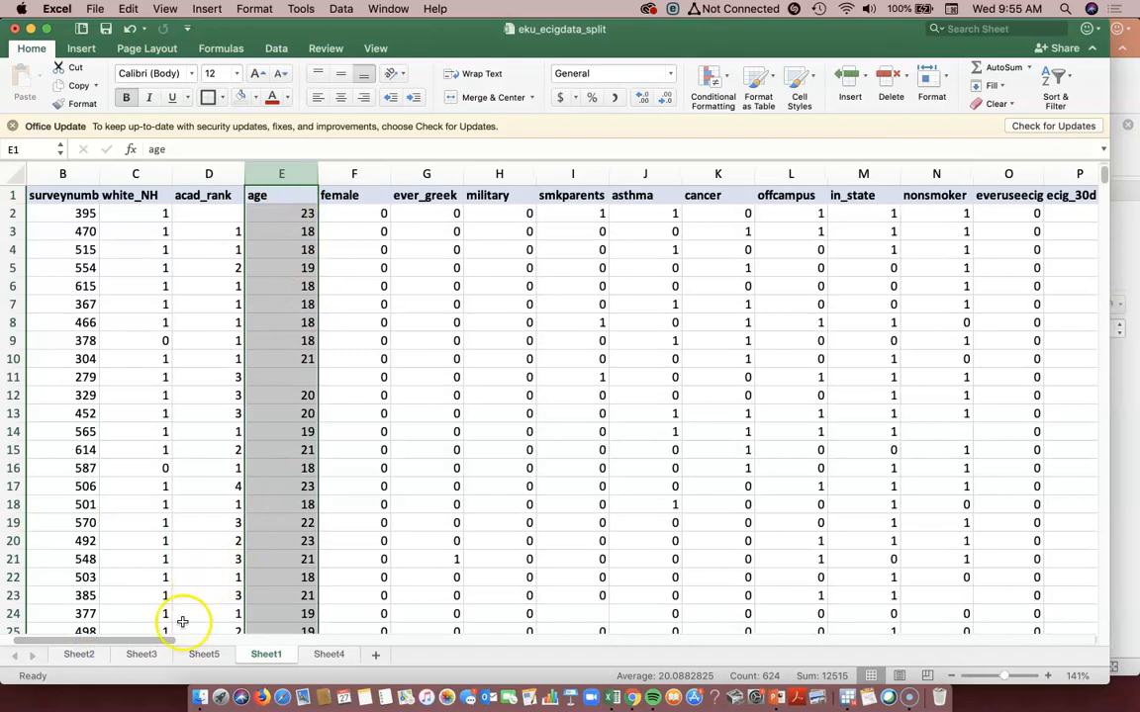
drag(164, 642, 248, 642)
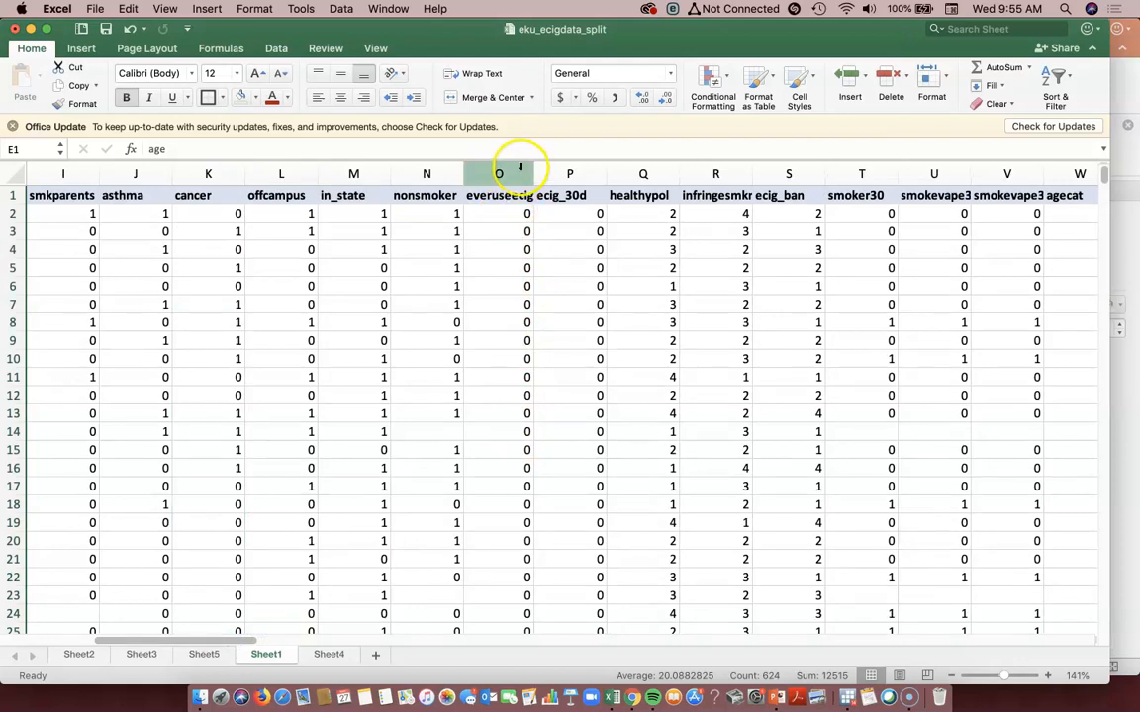
drag(223, 642, 333, 641)
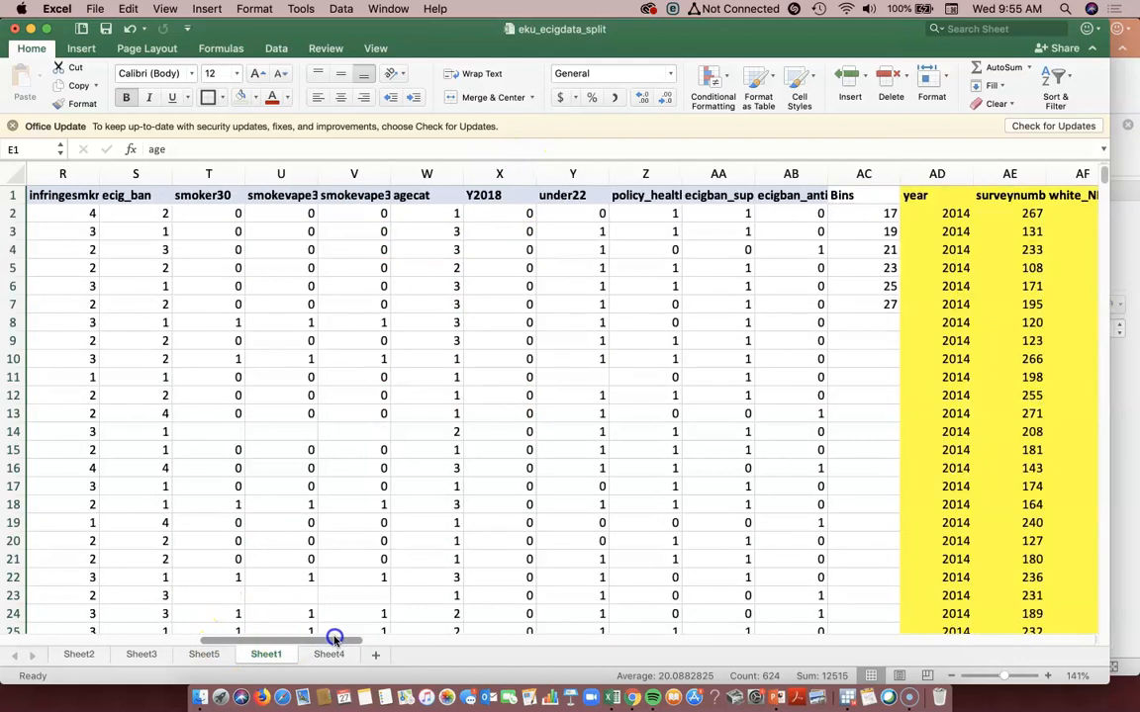
click(321, 654)
click(204, 654)
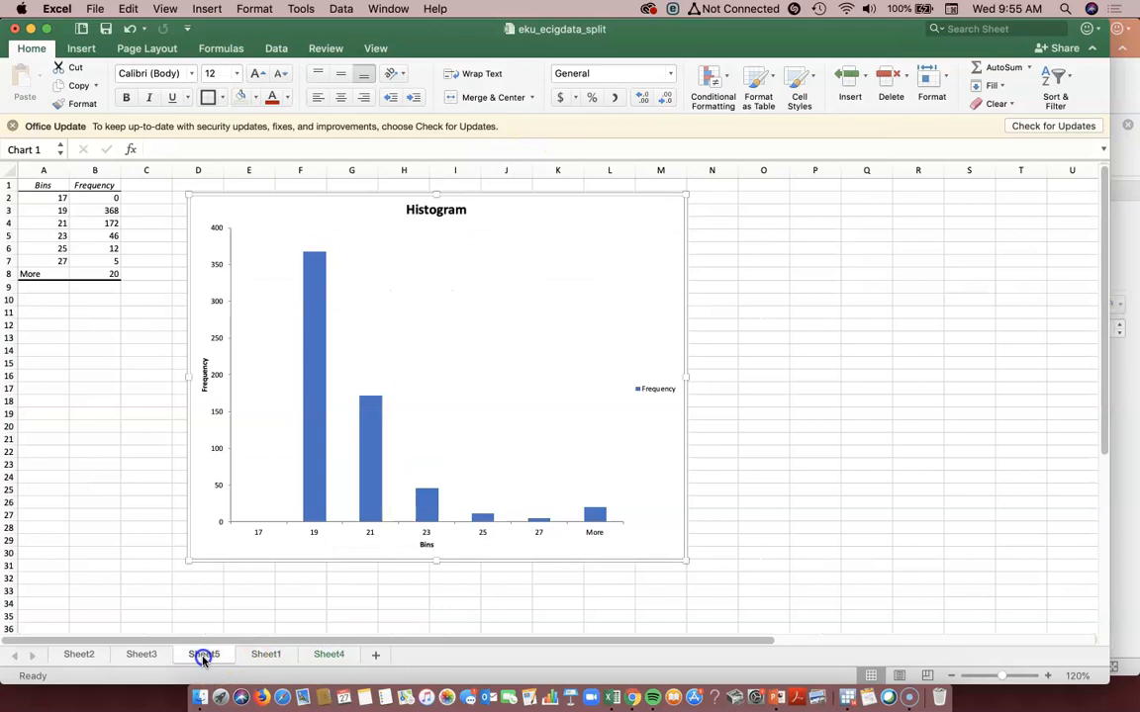
click(308, 447)
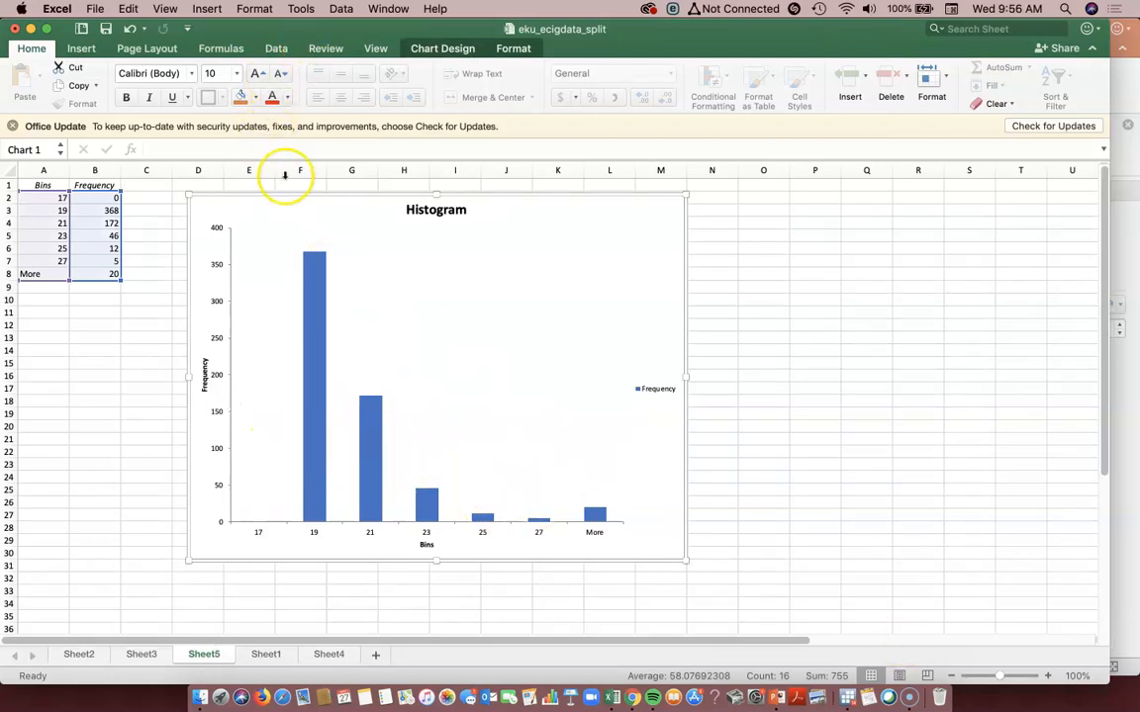
drag(273, 36, 874, 53)
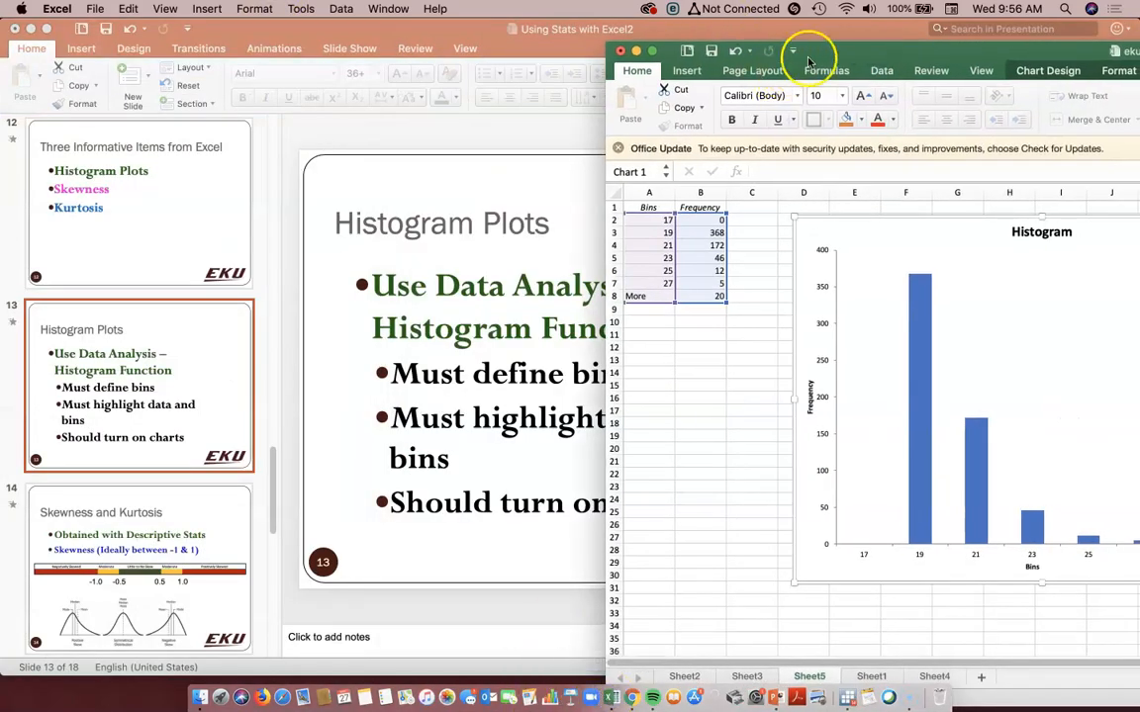
double_click(727, 52)
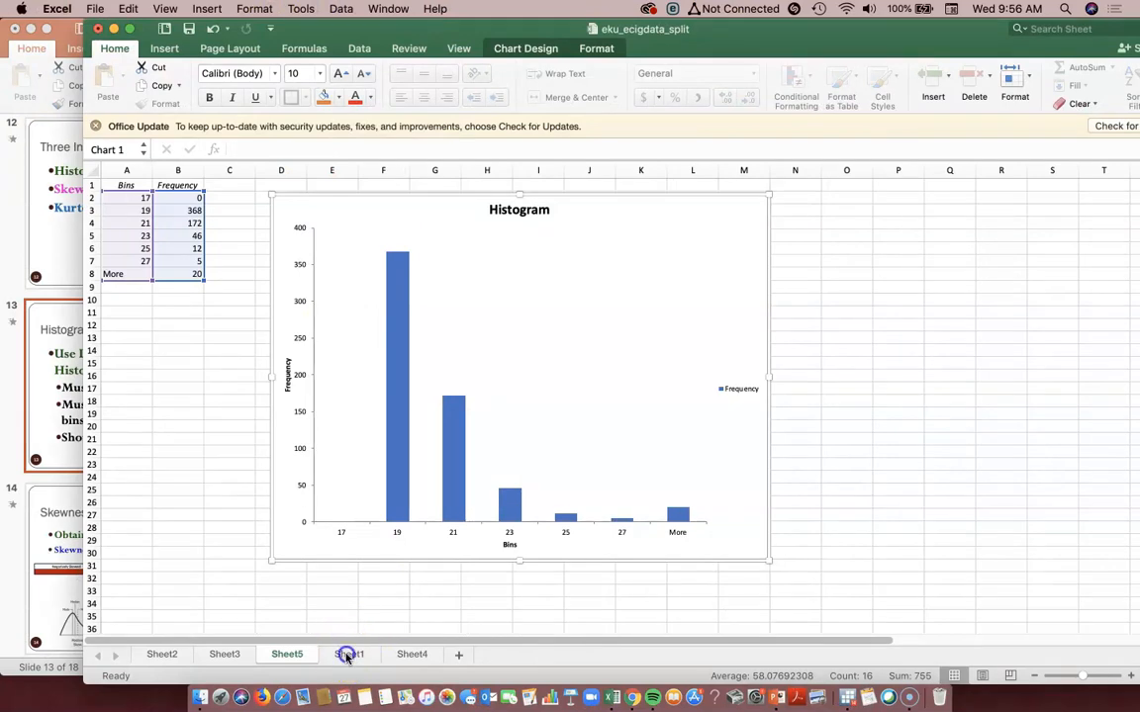
- Return to Sheet1 and start another Histogram analysis from the Data Analysis tools
click(348, 655)
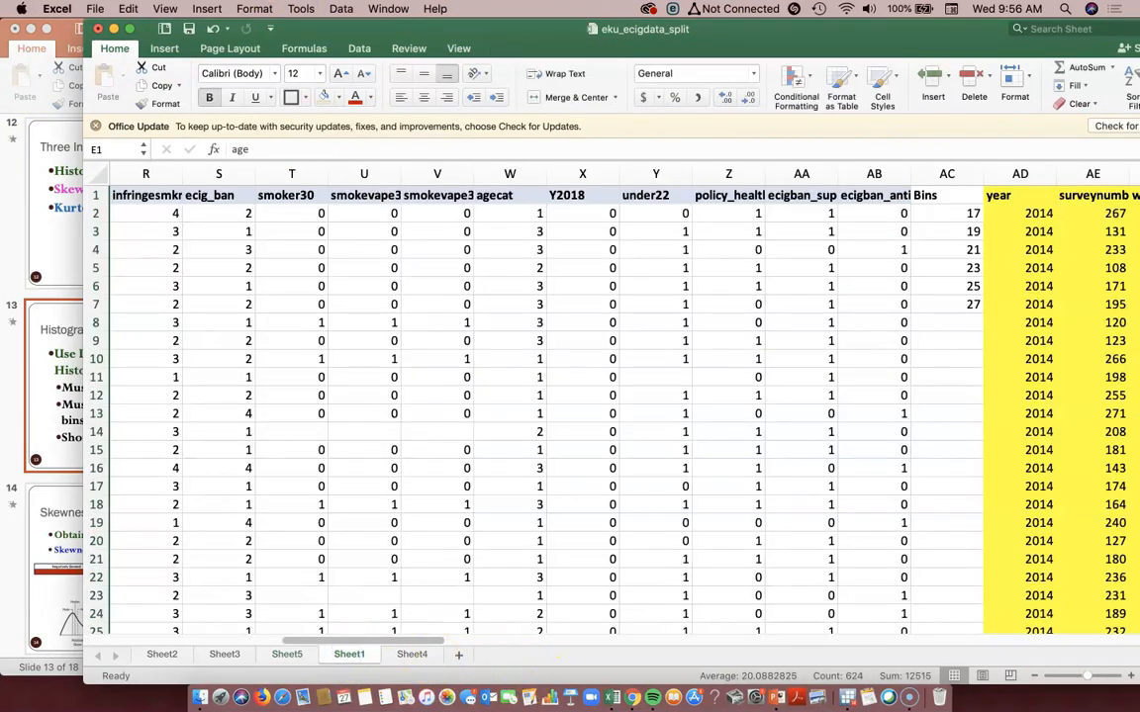
click(340, 8)
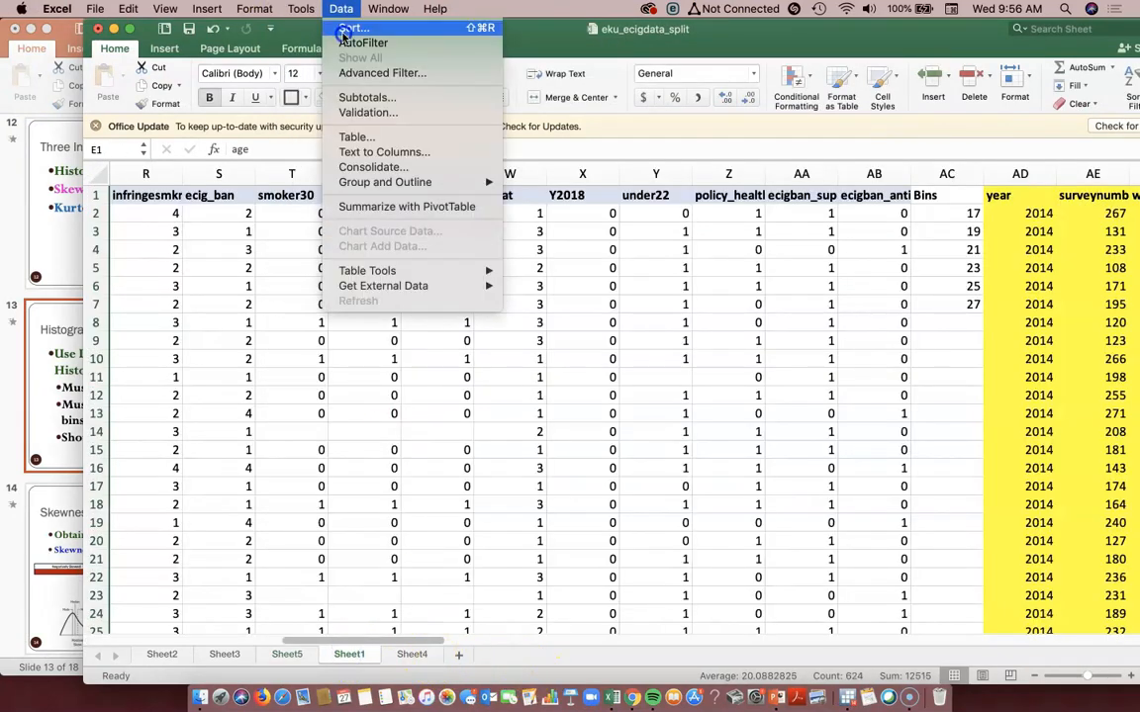
mouse_move(300, 7)
click(334, 252)
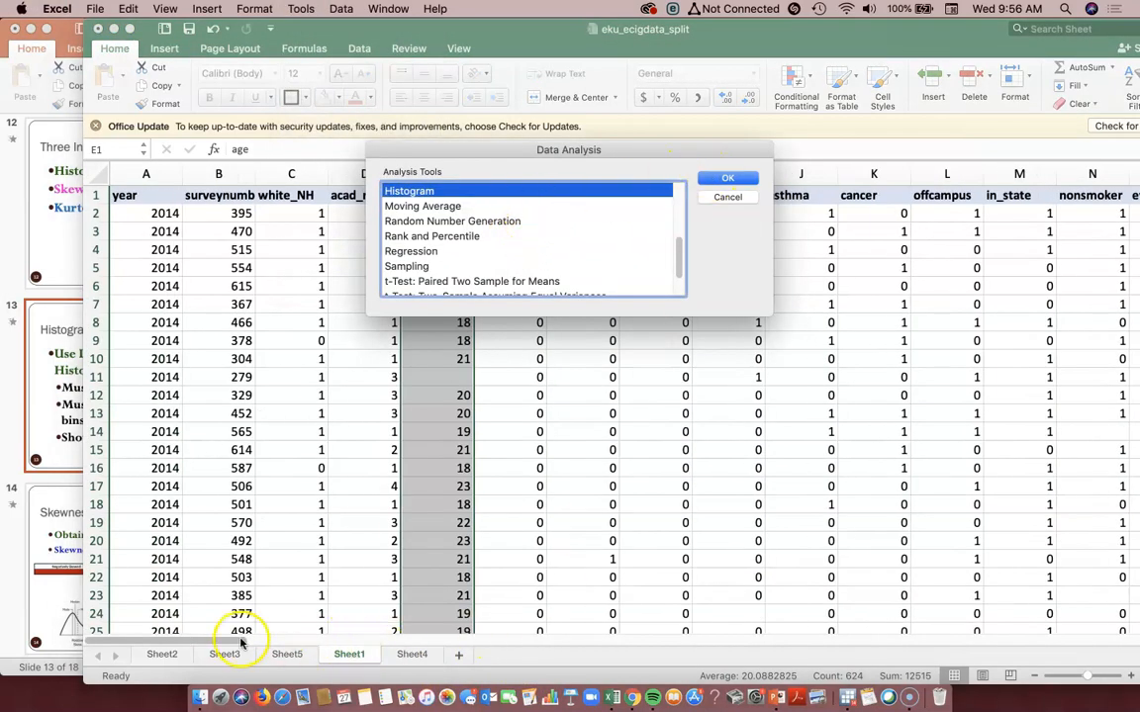
click(733, 181)
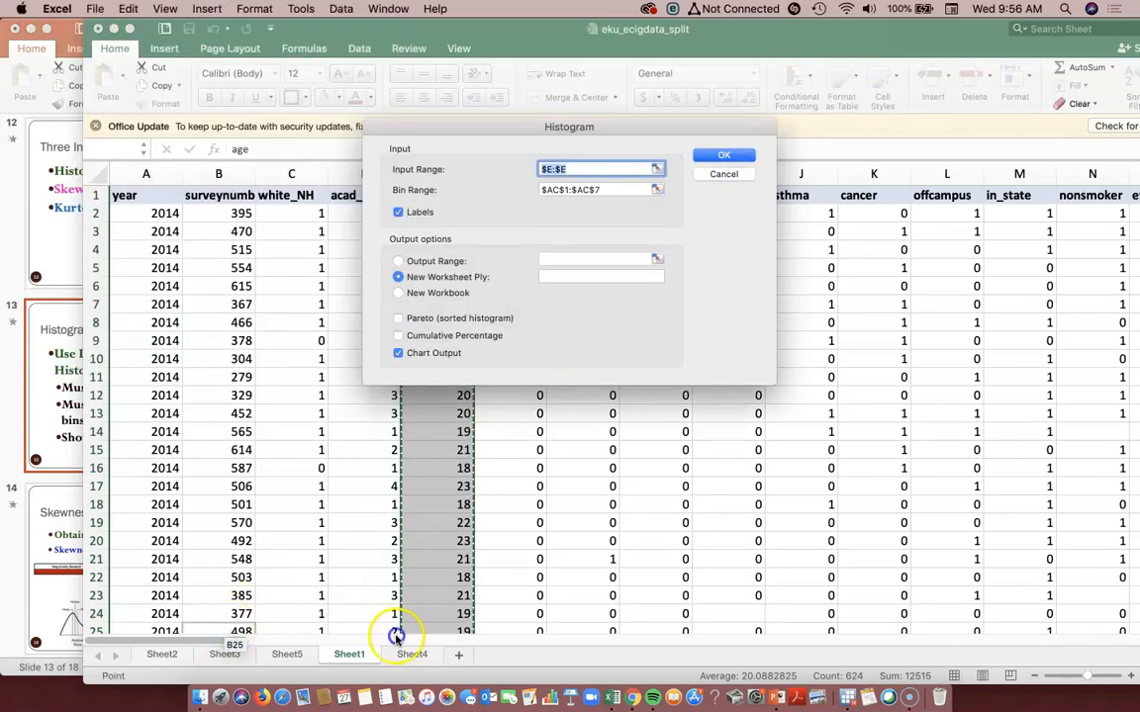
- Set the histogram's input range to the age column AH in the yellow-highlighted data for everuseecig 1
drag(613, 126, 404, 97)
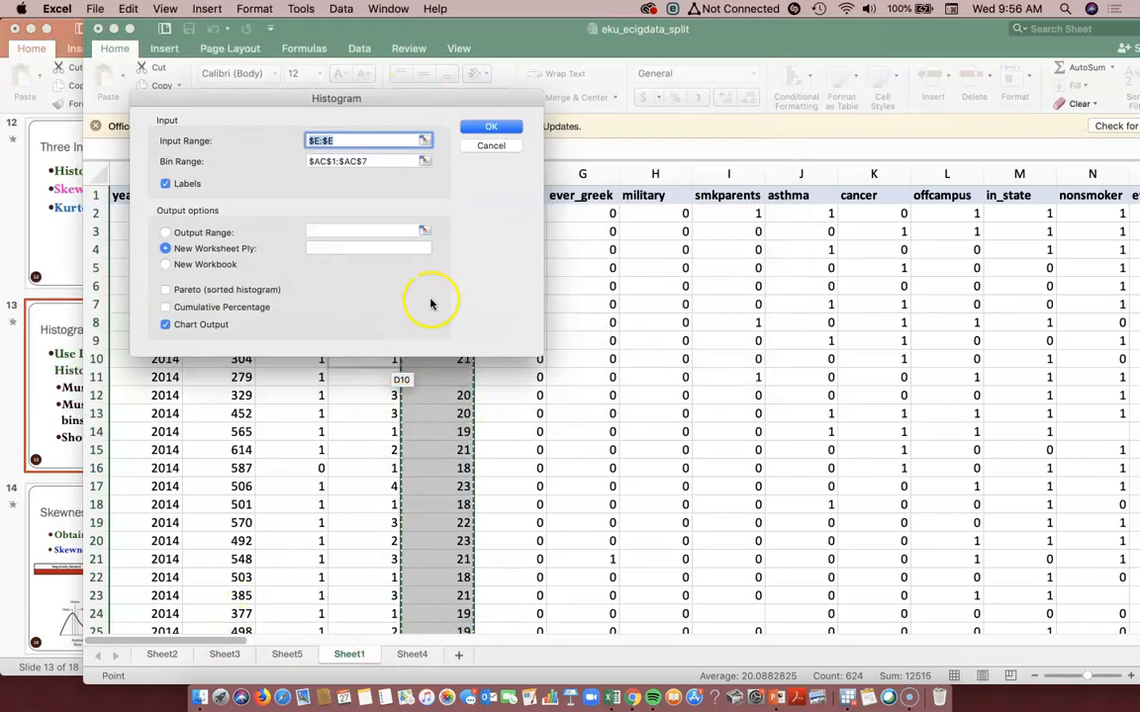
click(422, 140)
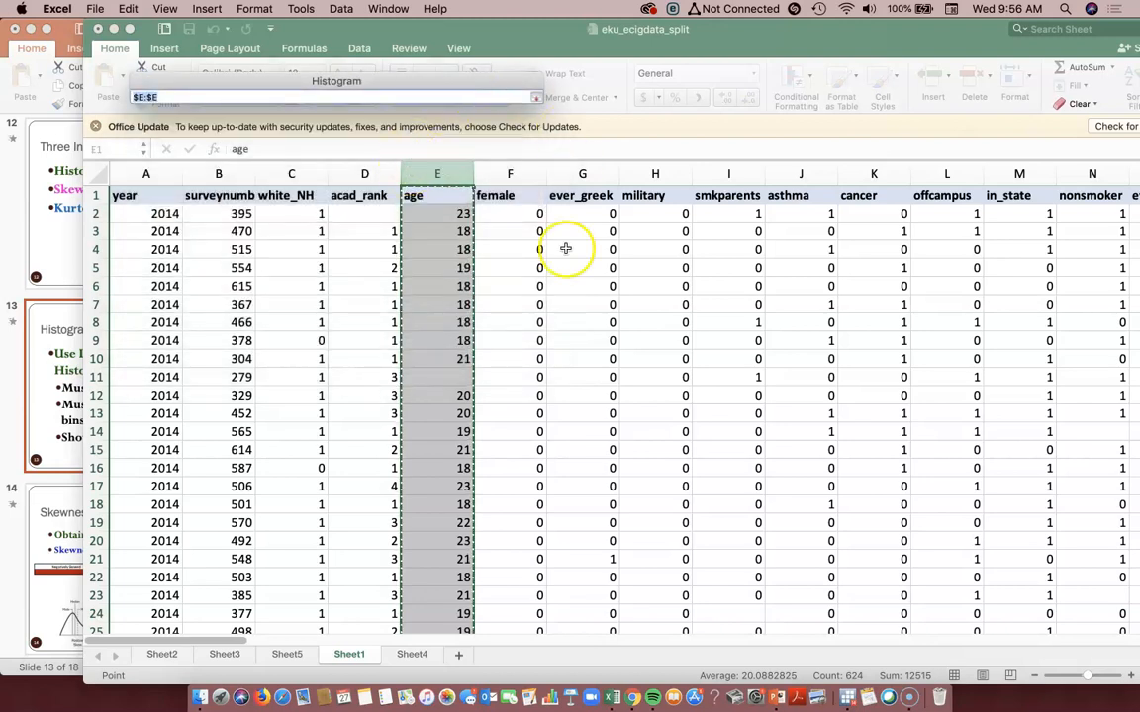
drag(223, 641, 576, 628)
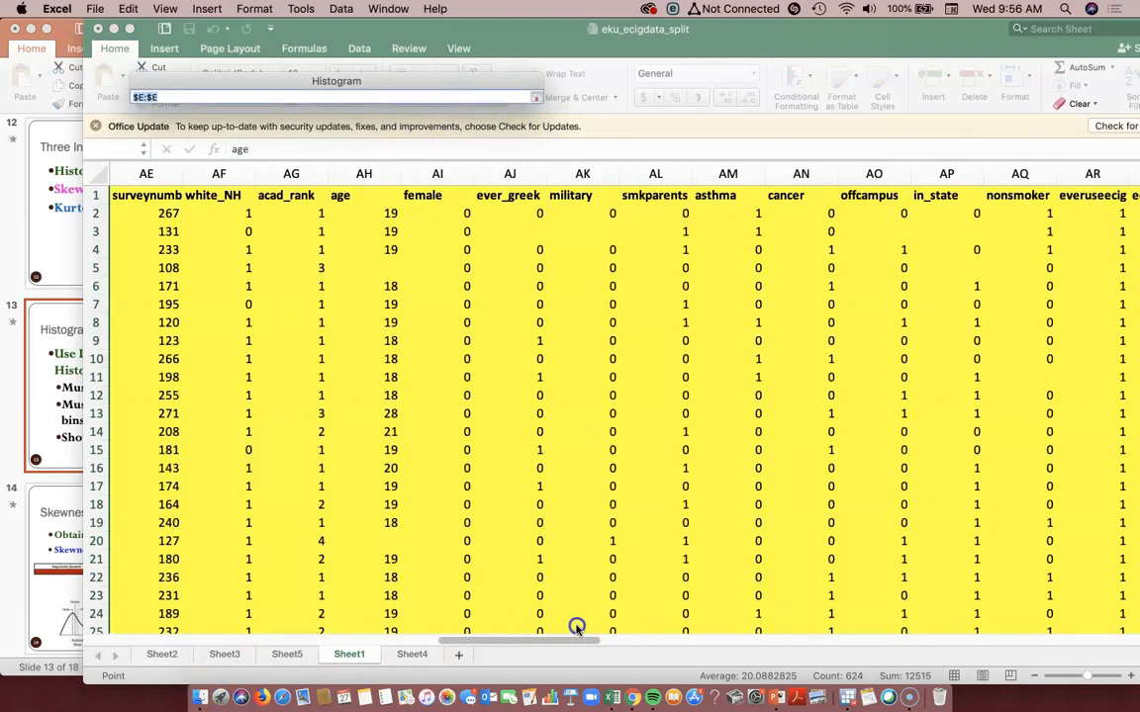
click(364, 174)
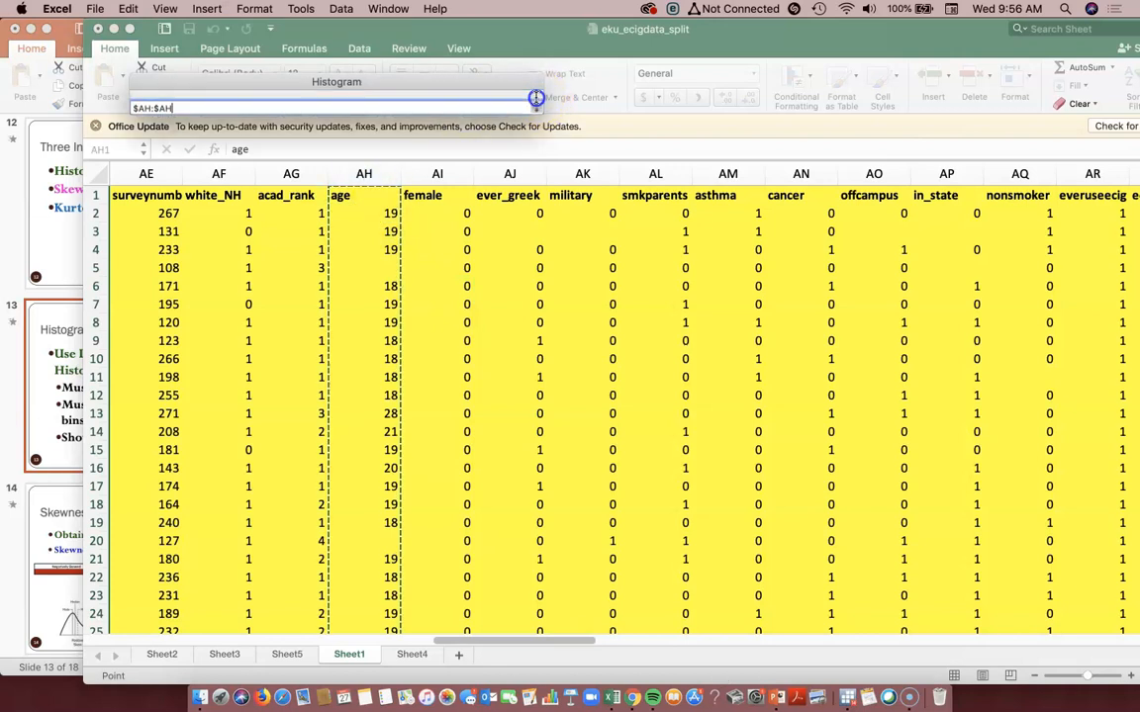
click(536, 97)
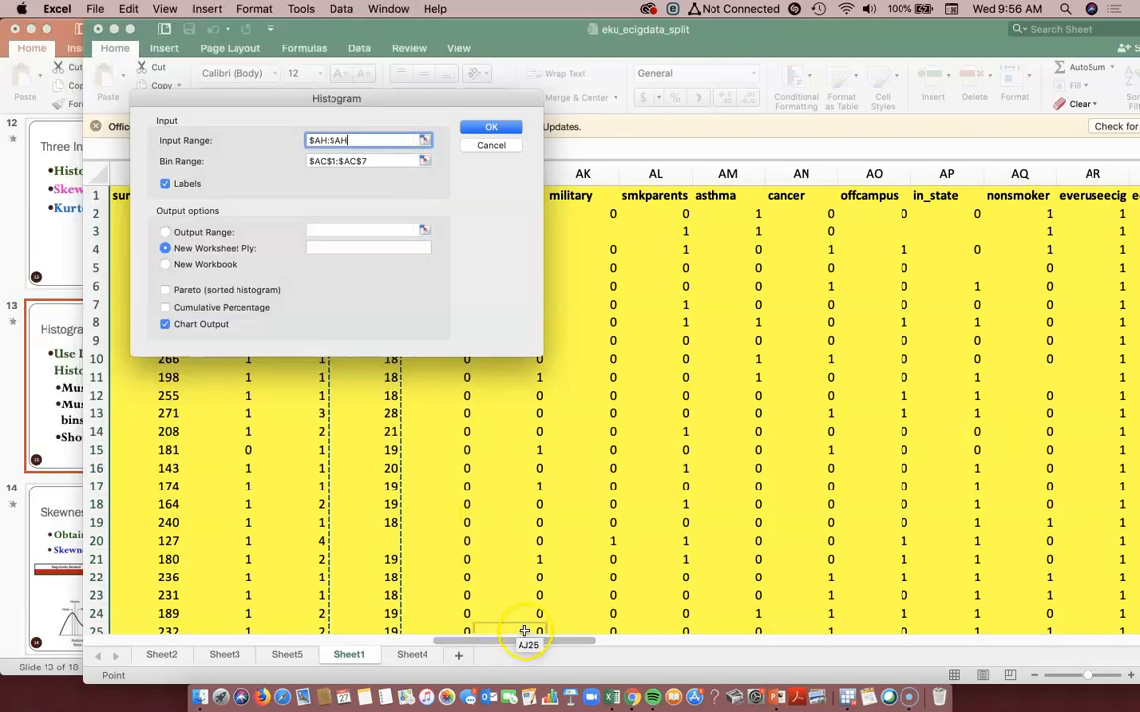
- Check the bin range AC1:AC7, generate the histogram with chart output on a new worksheet, and enlarge its chart to about row 28
drag(482, 644, 356, 644)
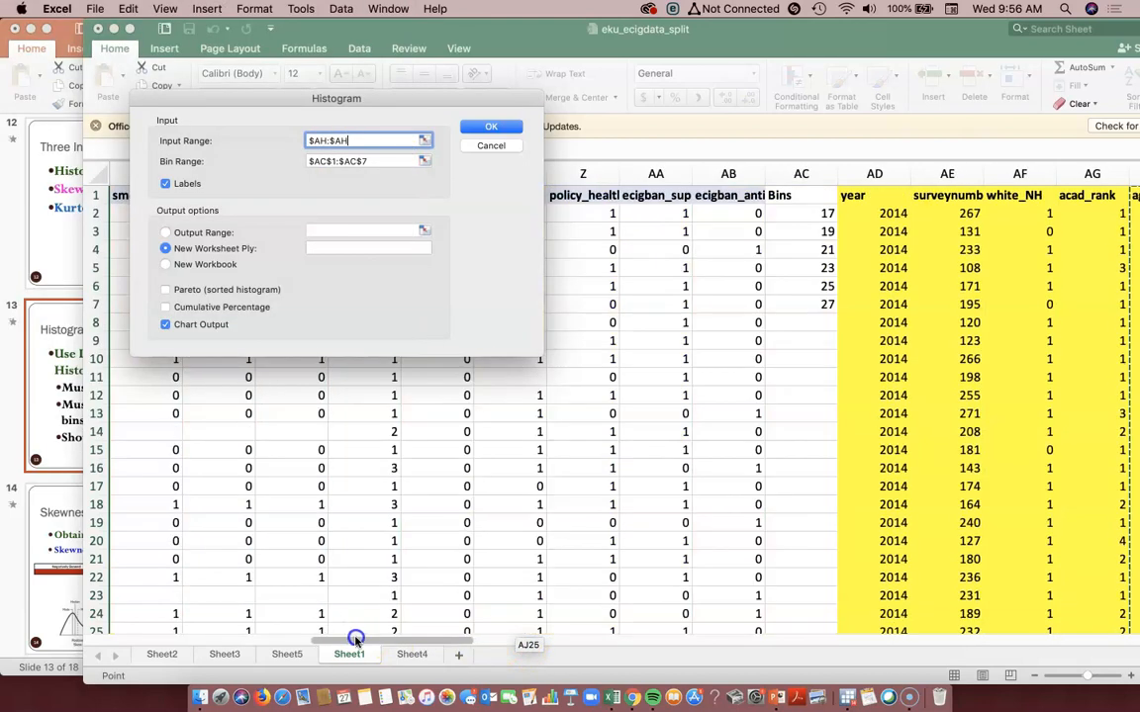
click(414, 159)
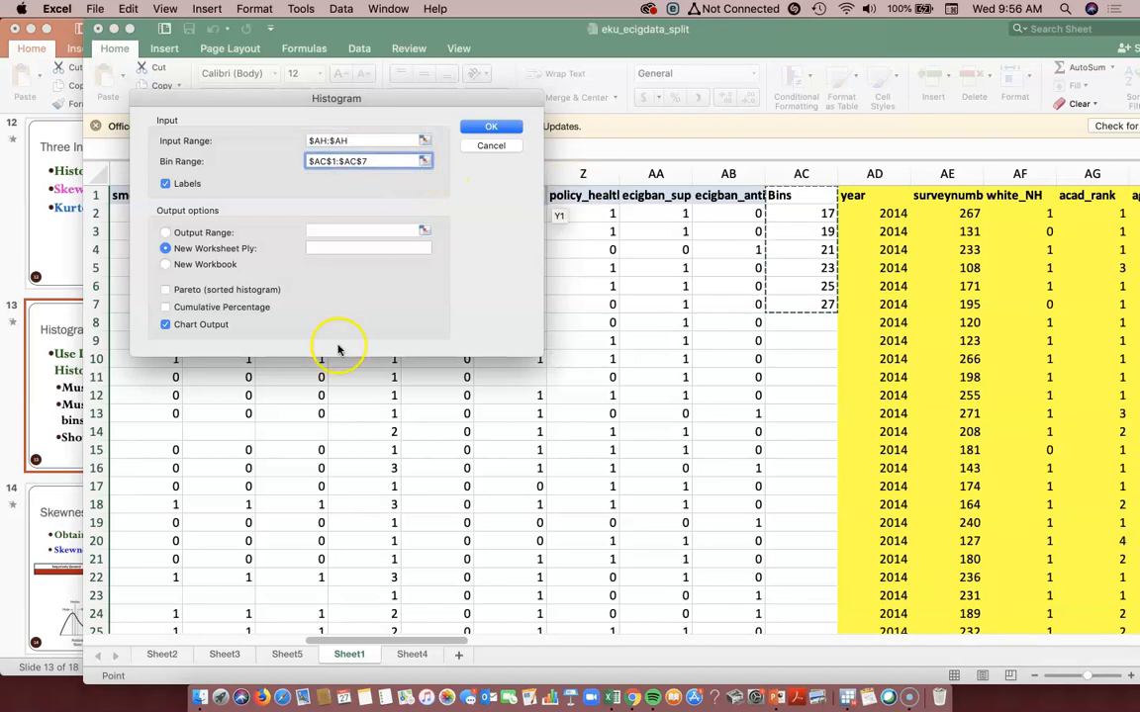
click(485, 126)
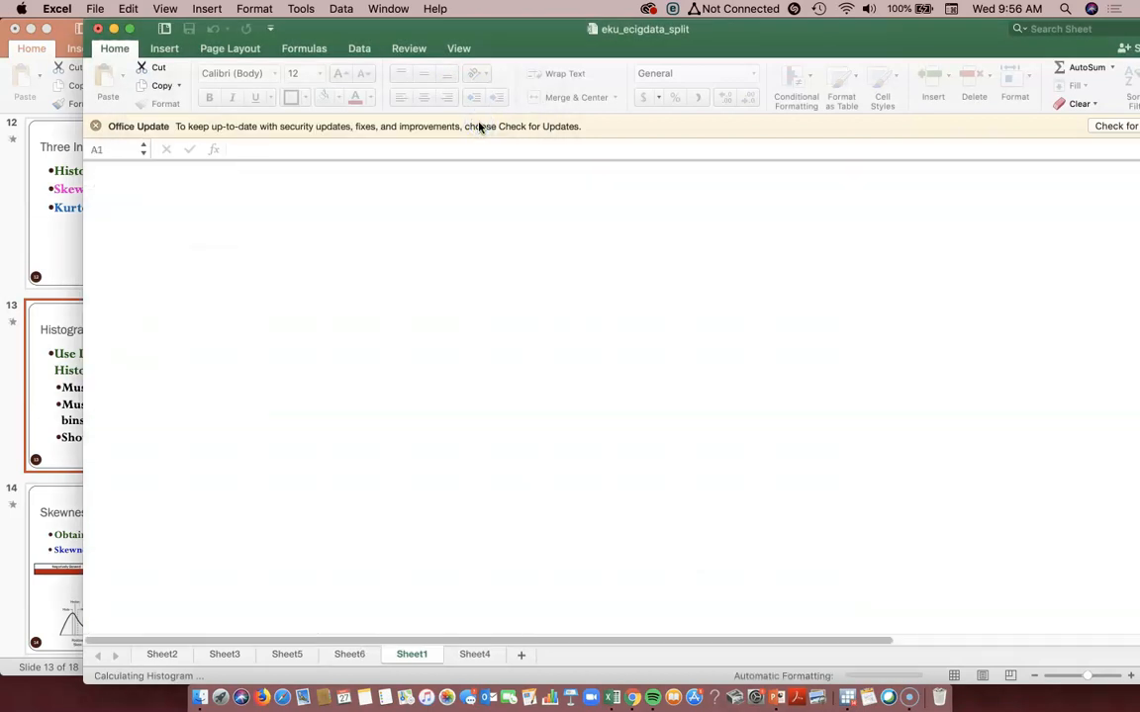
click(506, 303)
drag(579, 326, 789, 529)
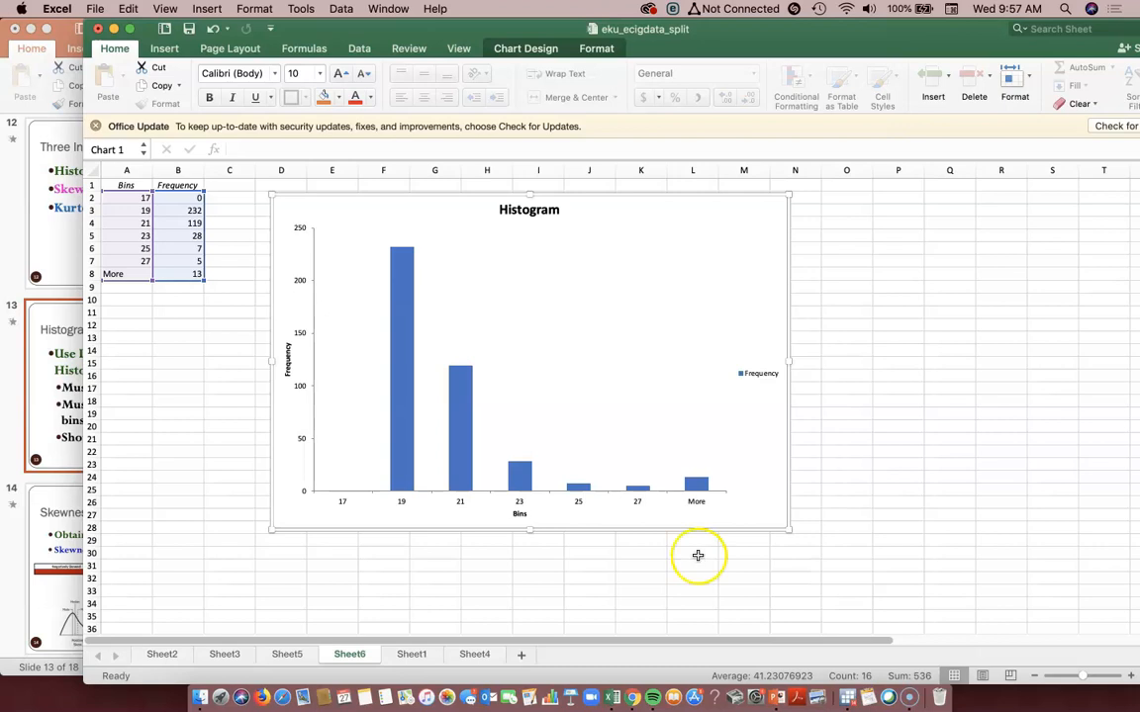
click(31, 641)
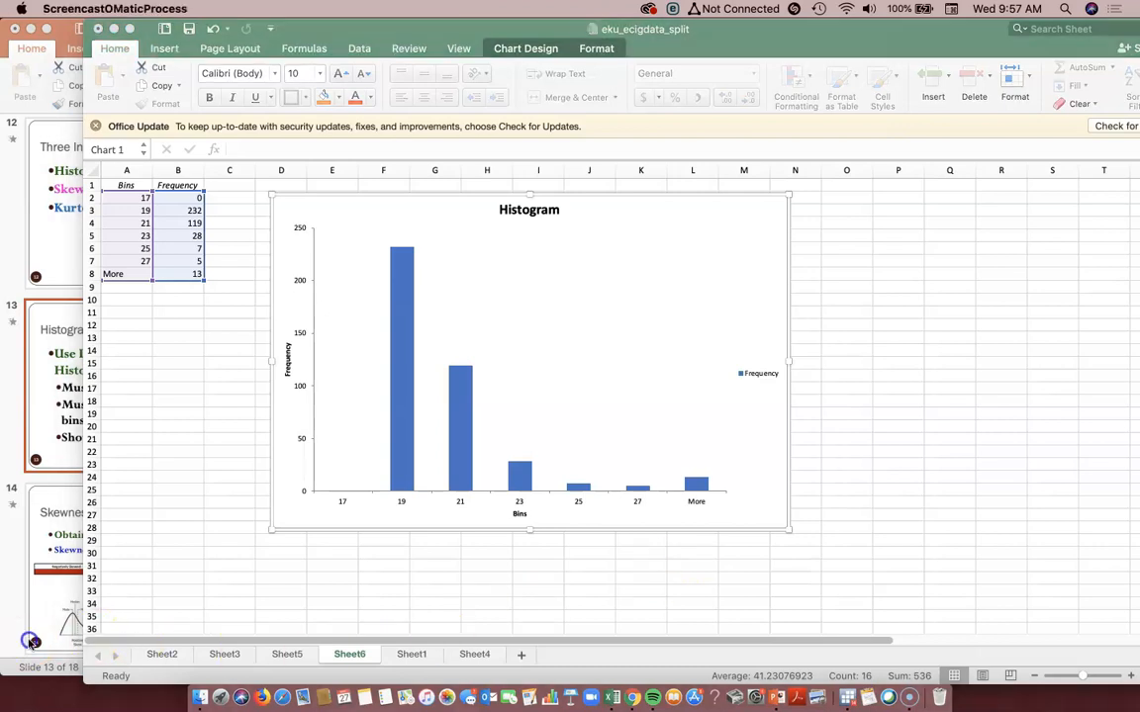